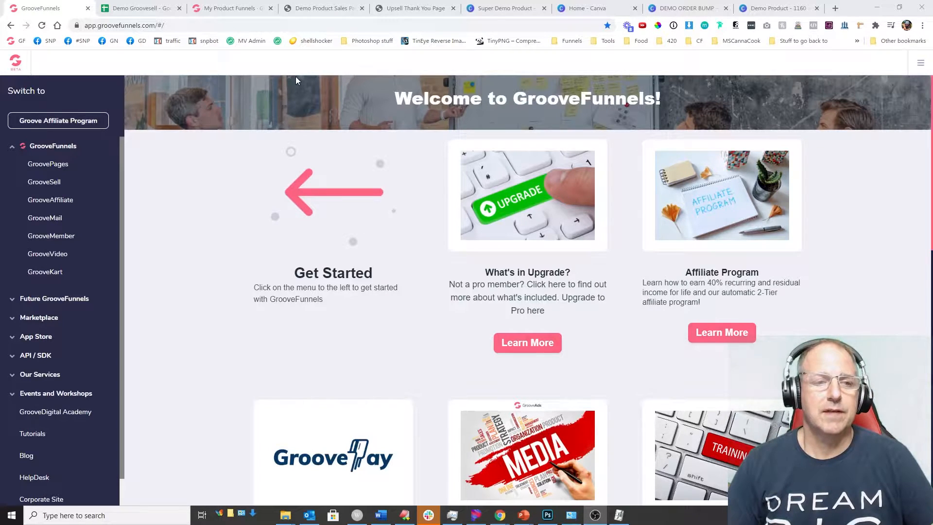
# Step: Open the Demo Site in the GroovePages editor from the GrooveFunnels dashboard
pyautogui.click(150, 12)
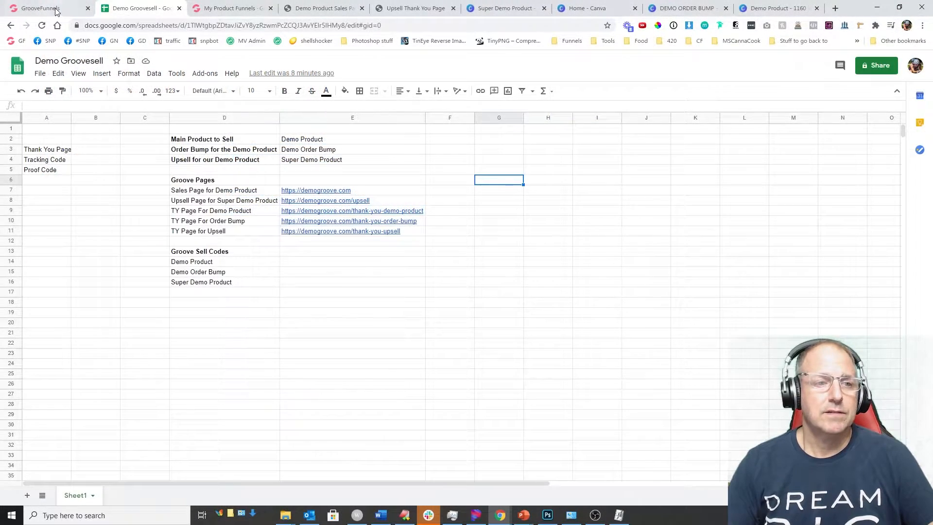
pyautogui.click(55, 10)
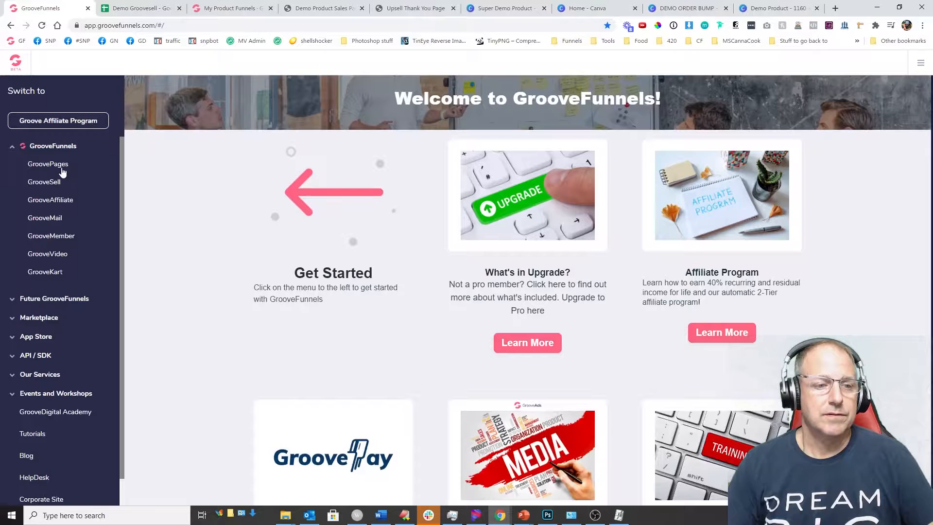
pyautogui.click(60, 167)
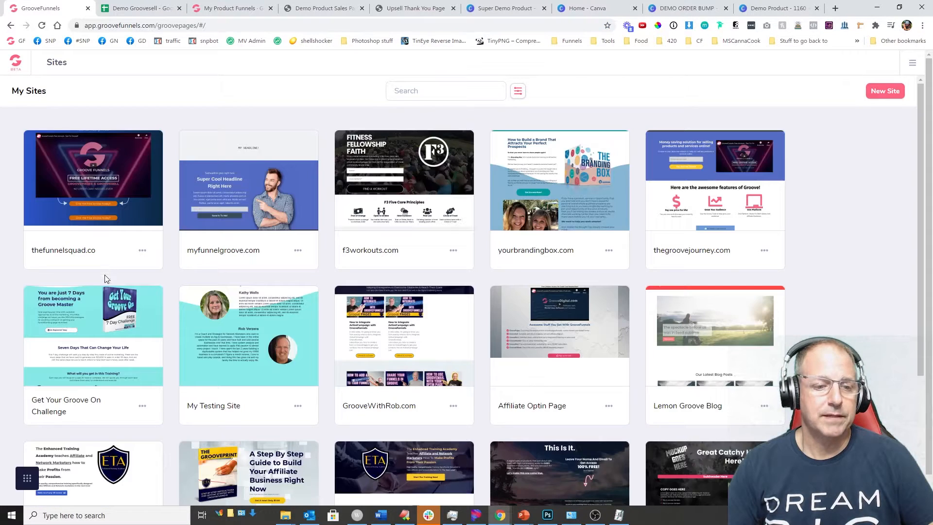
pyautogui.scroll(-5, 116, 348)
pyautogui.click(97, 417)
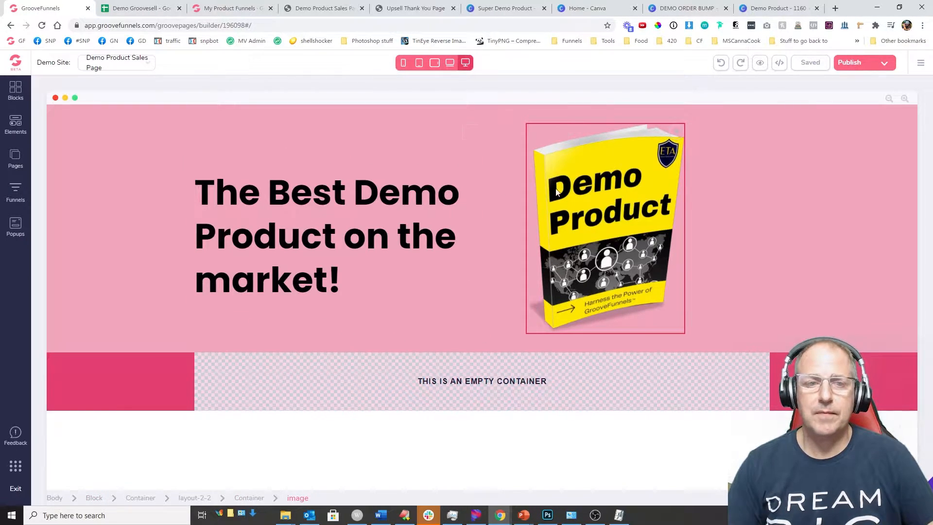
# Step: Select the Demo Product book image on the sales page, then go back to the Demo Groovesell sheet
pyautogui.click(152, 11)
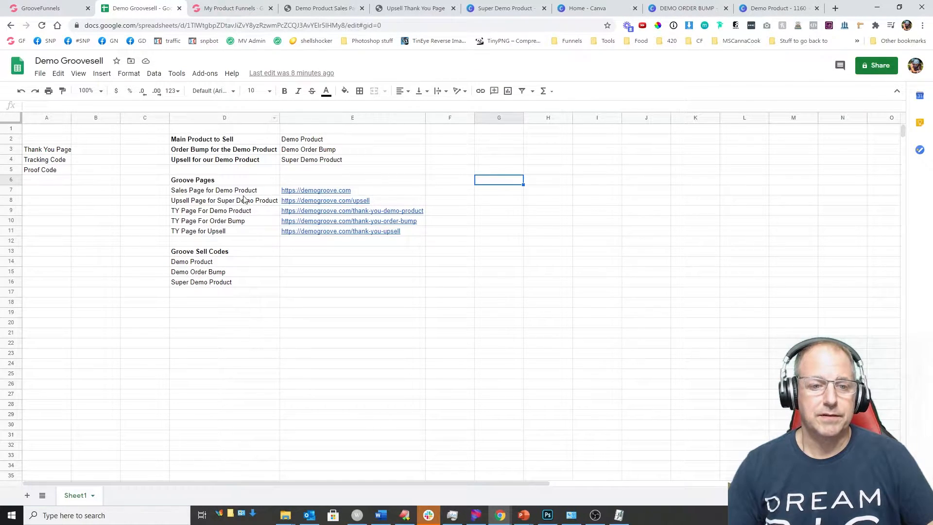
pyautogui.click(68, 9)
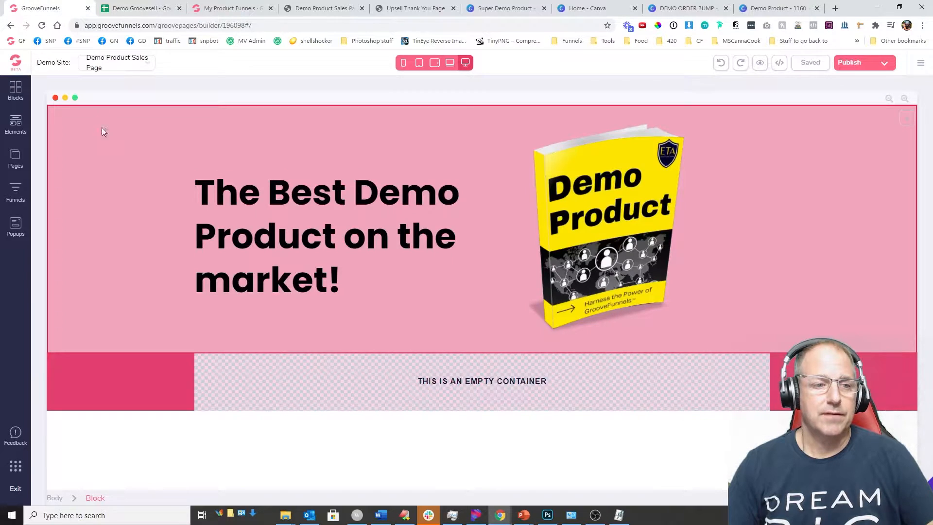
pyautogui.click(16, 158)
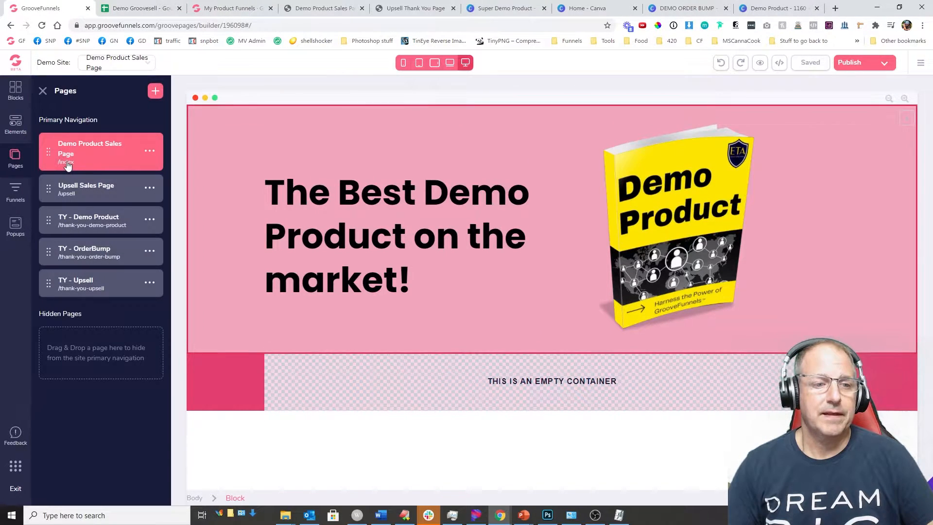
pyautogui.click(783, 158)
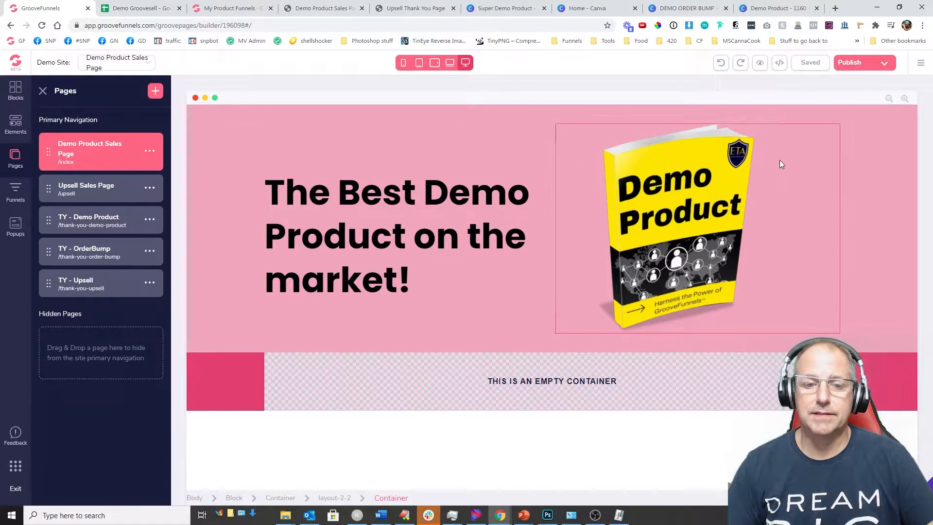
pyautogui.click(630, 141)
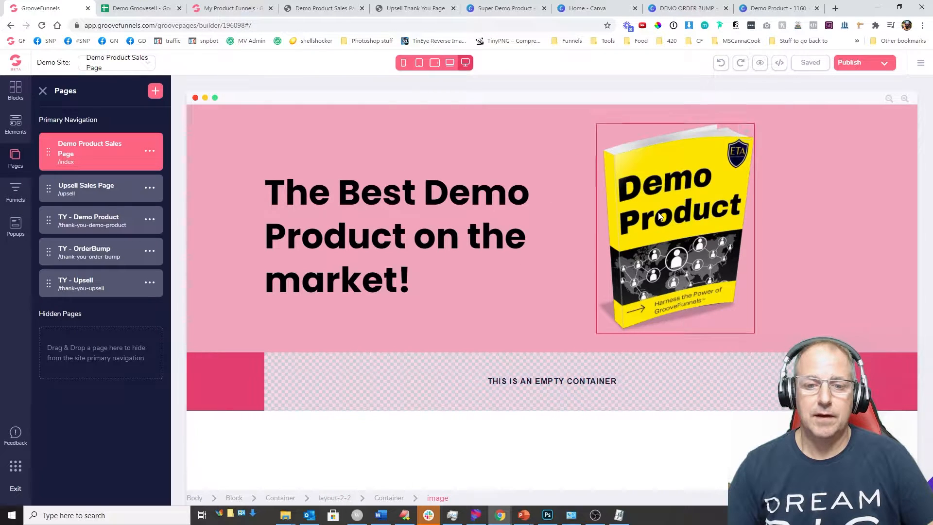
pyautogui.click(140, 8)
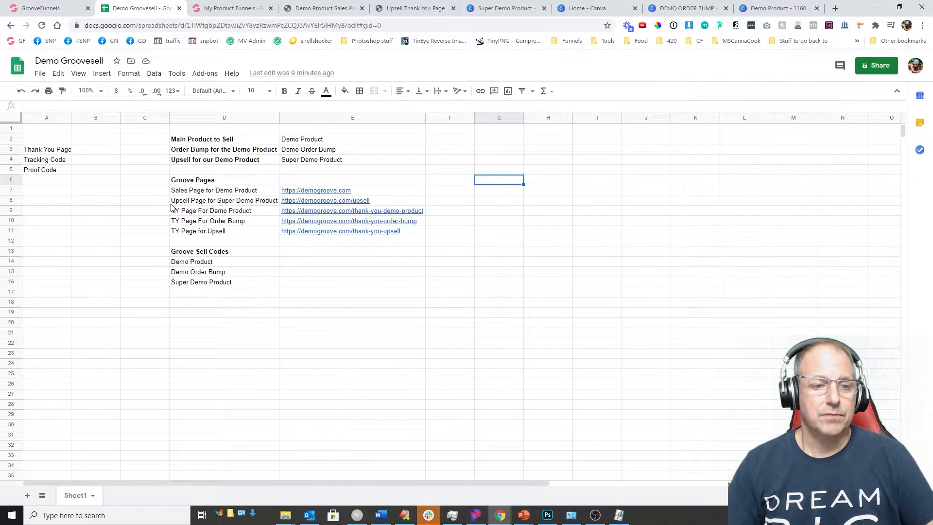
# Step: Open the Upsell Sales Page, publish the Demo Site, and return to the Demo Groovesell sheet
pyautogui.click(49, 8)
pyautogui.click(62, 193)
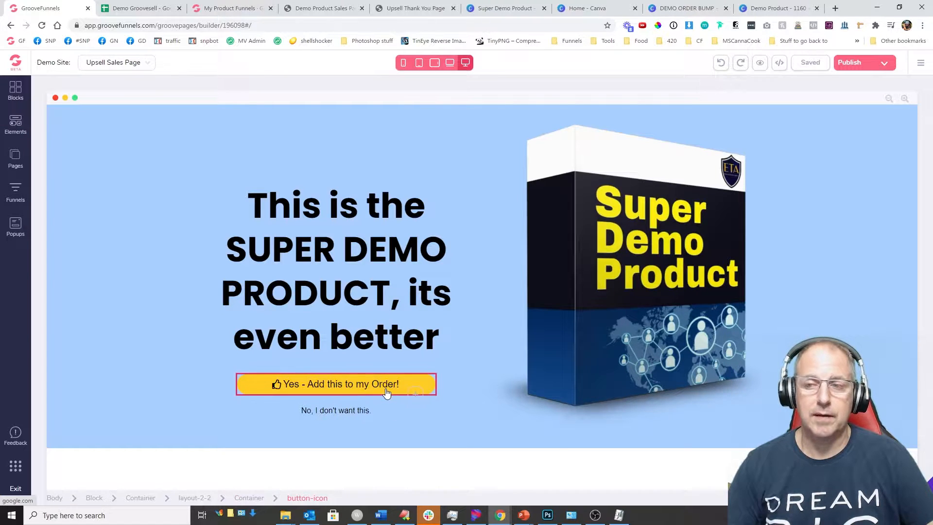
pyautogui.click(871, 66)
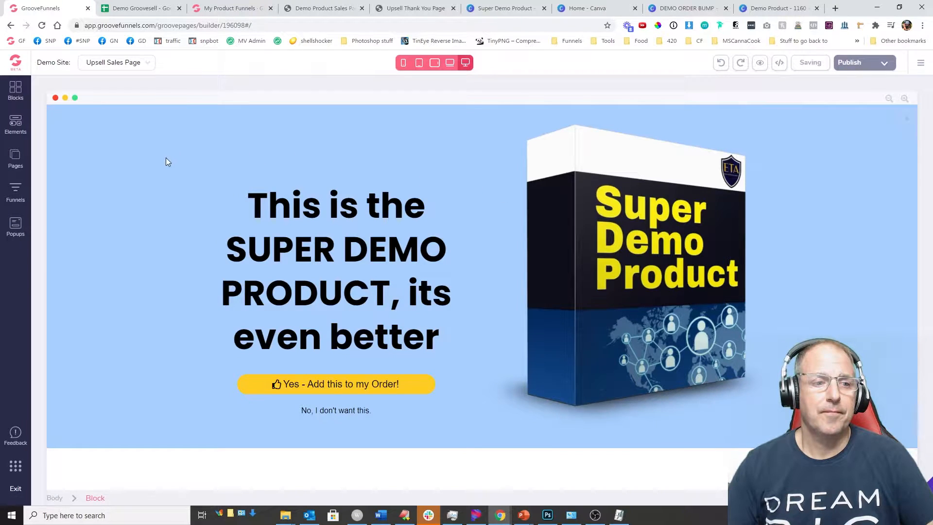
pyautogui.click(139, 8)
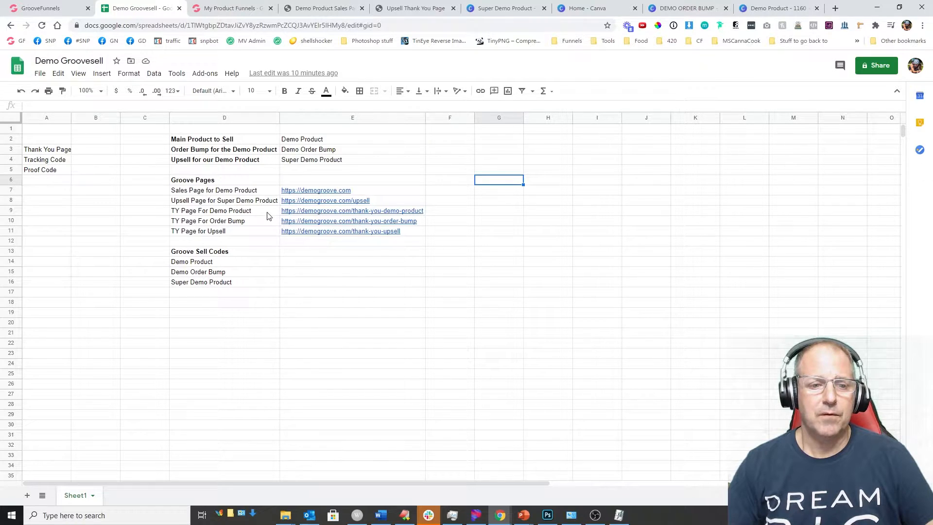
# Step: View the TY - Demo Product, TY - OrderBump and TY - Upsell pages, then exit to the dashboard
pyautogui.click(57, 10)
pyautogui.click(18, 158)
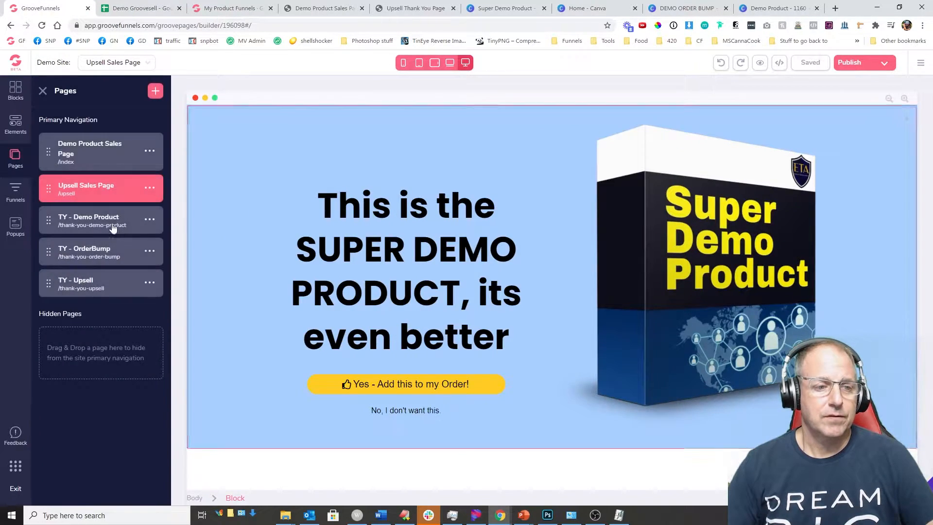
pyautogui.click(115, 219)
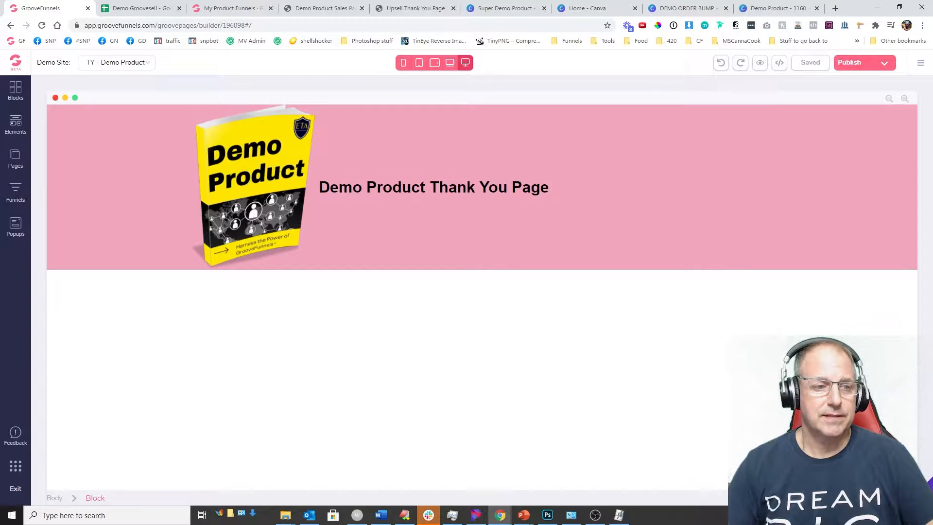
pyautogui.click(16, 158)
pyautogui.click(95, 253)
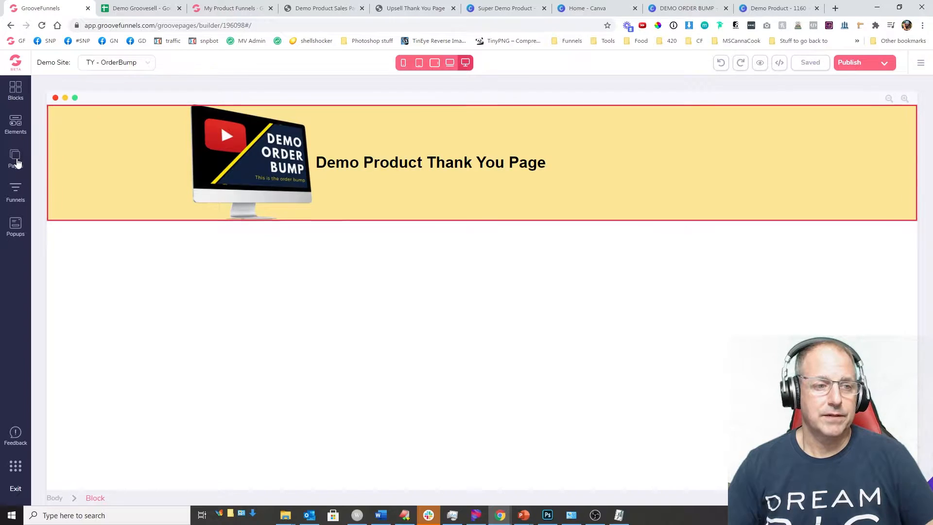
pyautogui.click(16, 160)
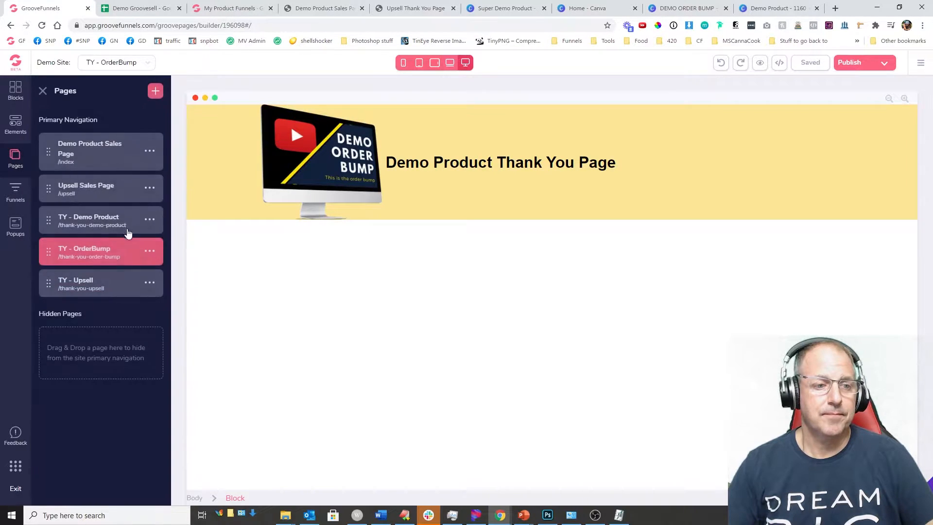
pyautogui.click(95, 284)
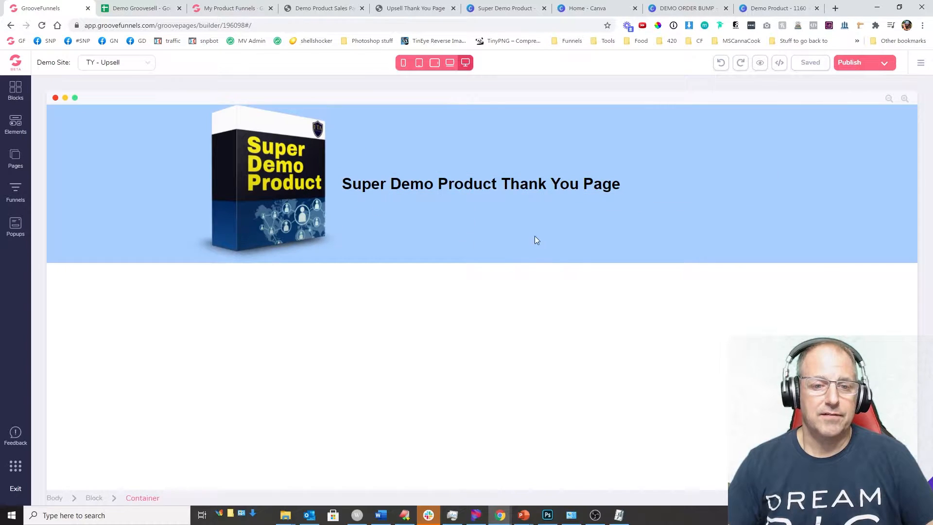
pyautogui.click(15, 62)
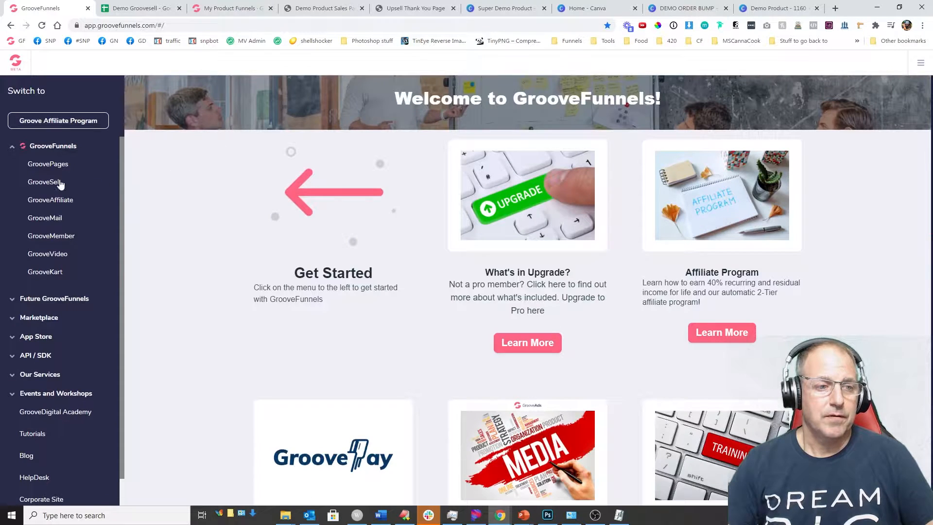
# Step: Create the GrooveSell product funnel 'Demo Product Funnel', described as the funnel to show GrooveSell
pyautogui.click(32, 182)
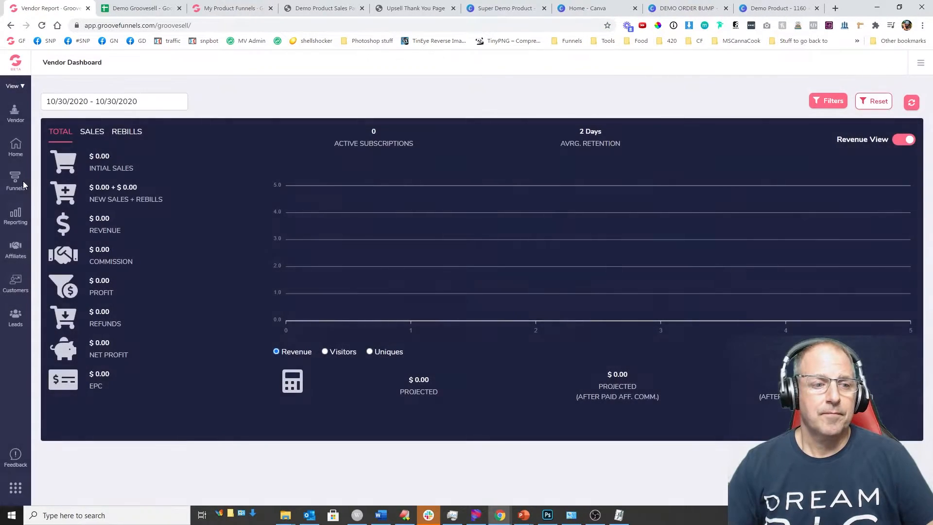
pyautogui.click(13, 188)
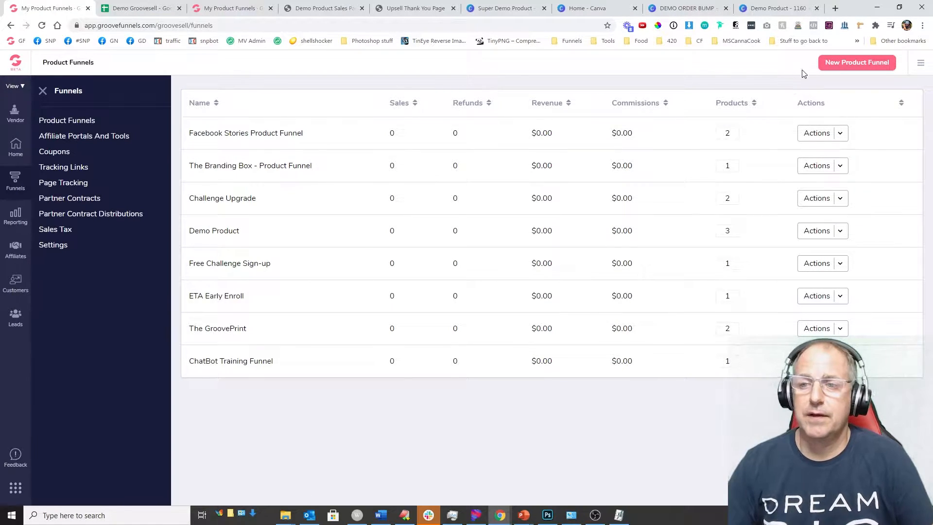
pyautogui.click(849, 66)
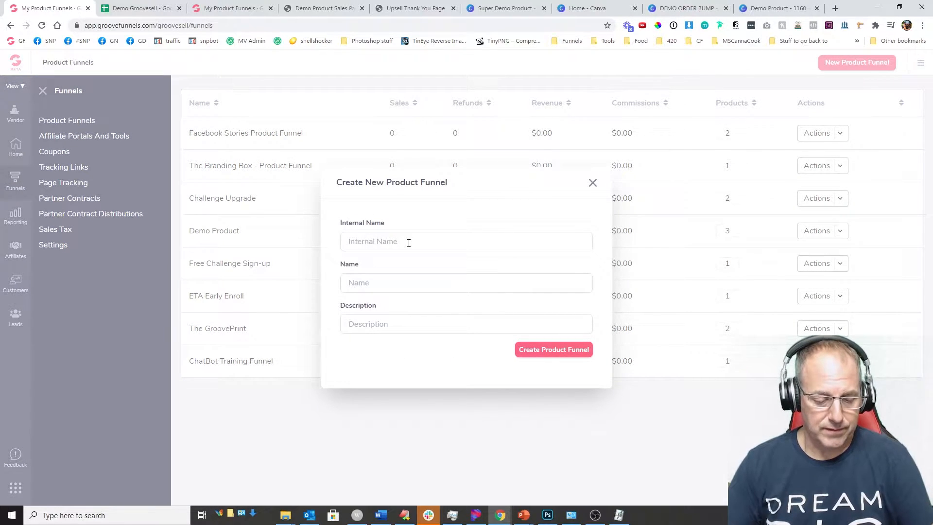
pyautogui.write('Demo Product Funnel')
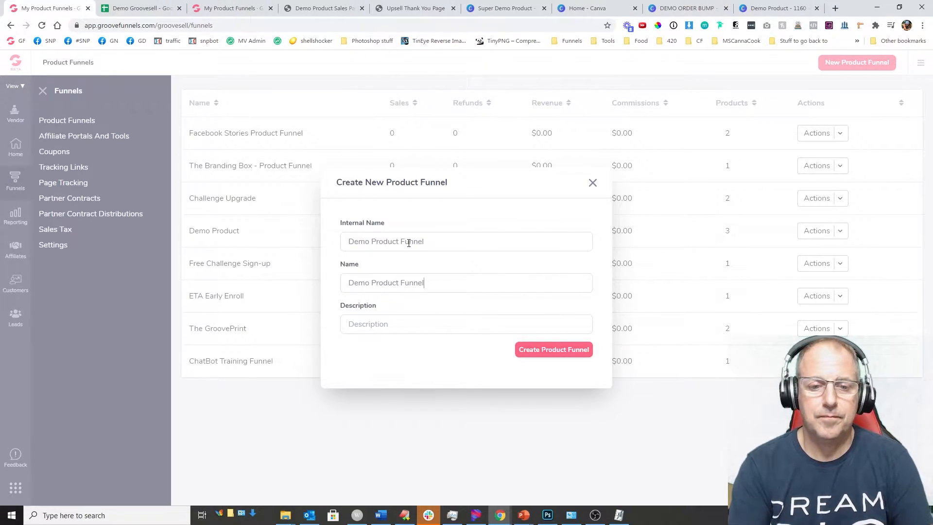
pyautogui.write('This is our Demo Product Funnel to show GrooveSell')
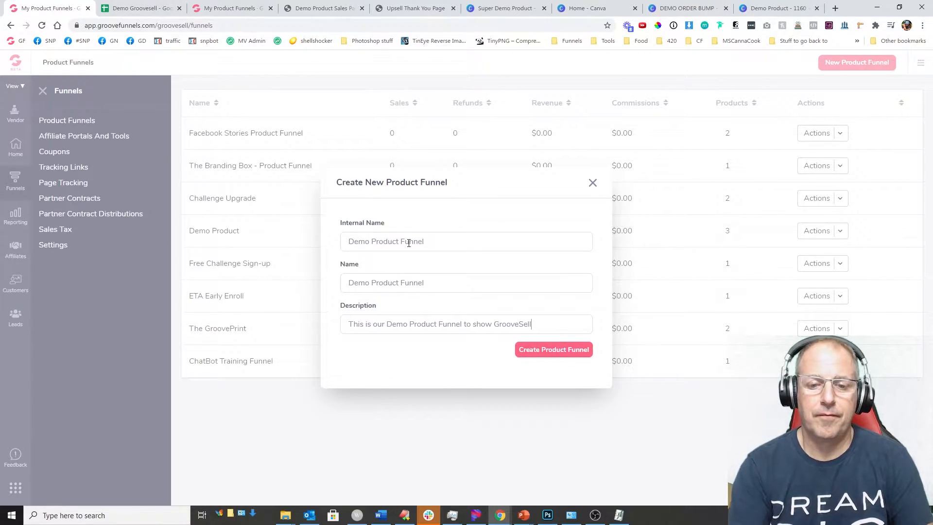
pyautogui.click(547, 352)
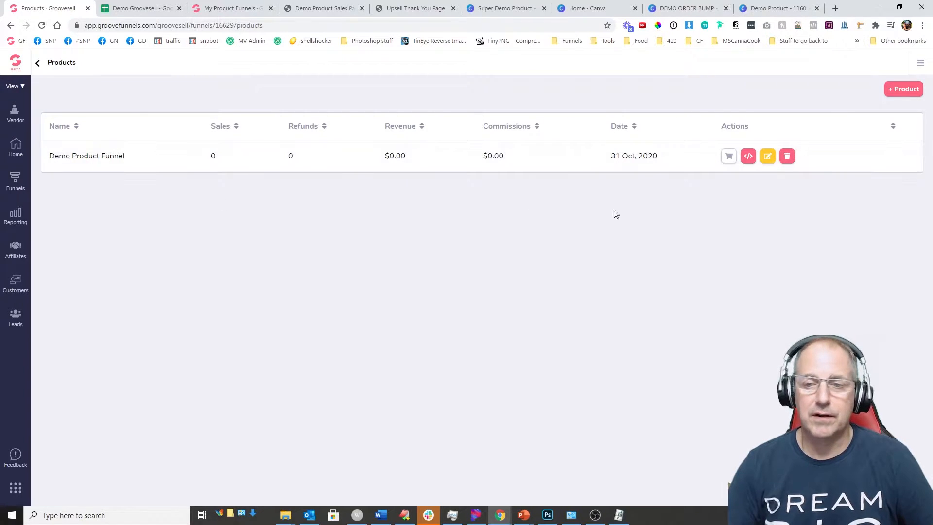
# Step: Delete the funnel's auto-created product and start adding a new product
pyautogui.click(788, 156)
pyautogui.click(429, 346)
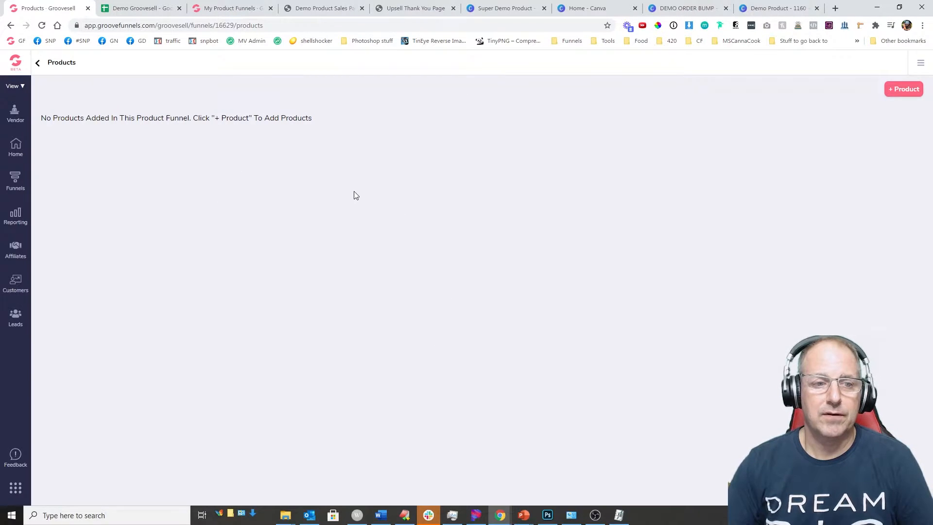
pyautogui.click(915, 89)
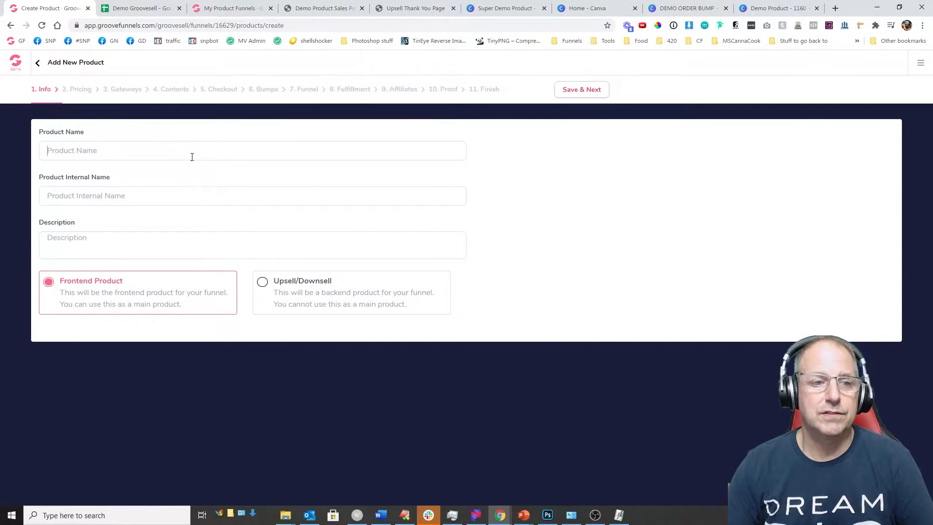
# Step: Use 'Demo Order Bump' from cell E3 as product name, internal name and description, and save
pyautogui.click(146, 8)
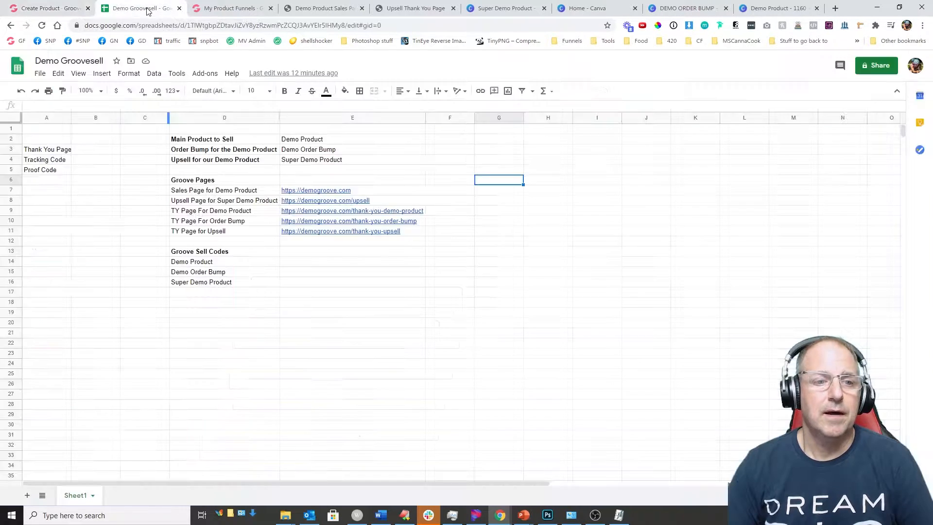
pyautogui.click(312, 150)
pyautogui.hotkey('ctrl', 'c')
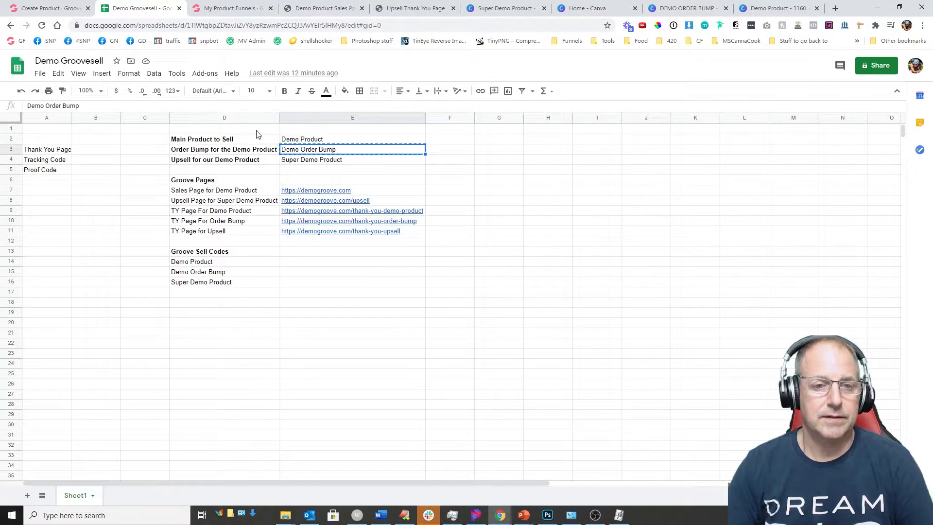
pyautogui.click(47, 8)
pyautogui.click(115, 153)
pyautogui.hotkey('ctrl', 'v')
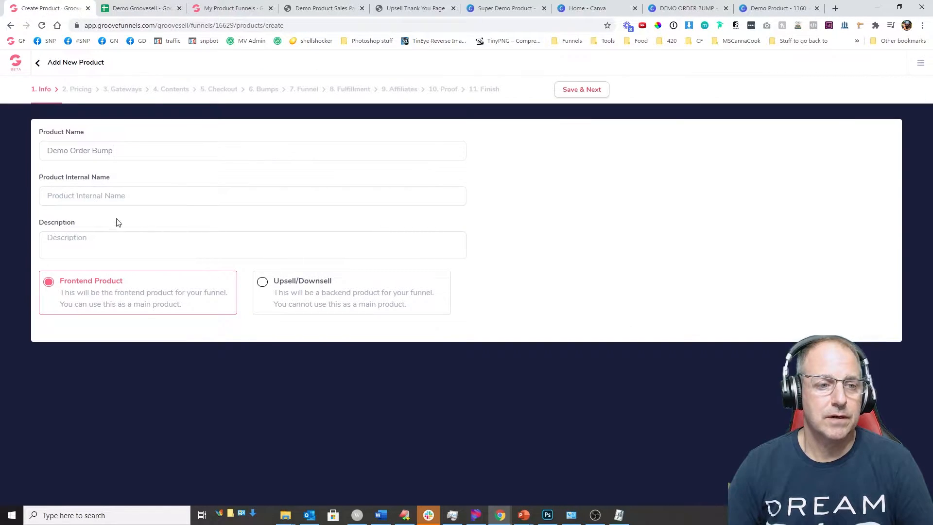
pyautogui.hotkey('ctrl', 'v')
pyautogui.click(107, 246)
pyautogui.hotkey('ctrl', 'v')
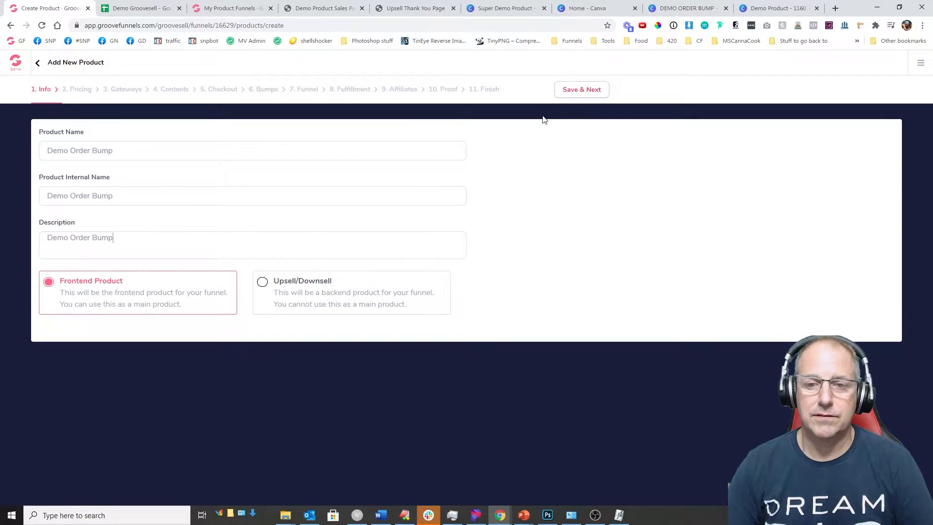
pyautogui.click(577, 93)
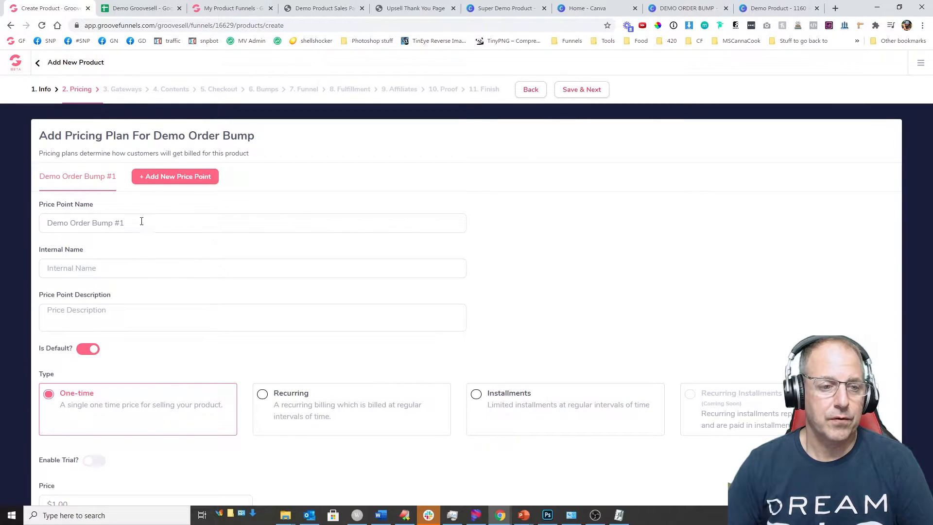
# Step: Name the price point 'One time payment', copying it into the internal name
pyautogui.moveTo(103, 219); pyautogui.dragTo(40, 227)
pyautogui.hotkey('ctrl', 'v')
pyautogui.hotkey('ctrl', 'a')
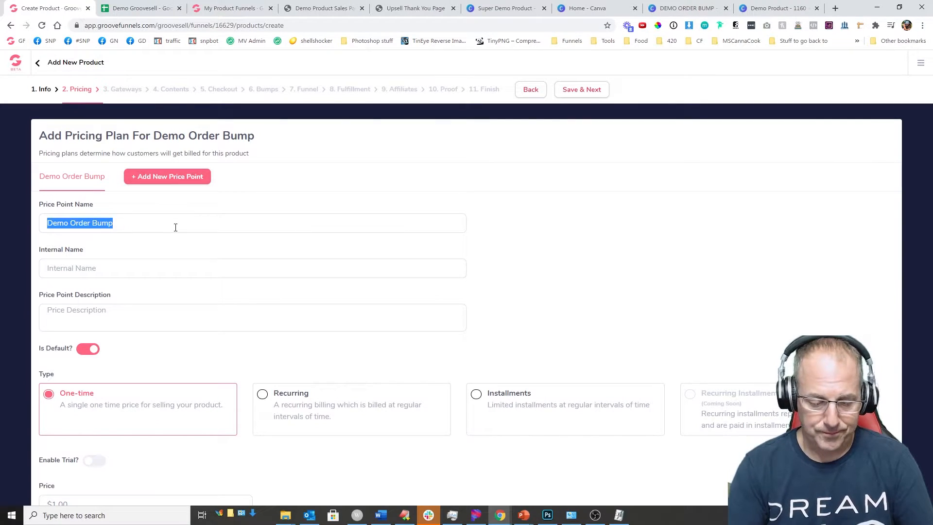
pyautogui.write('One to,')
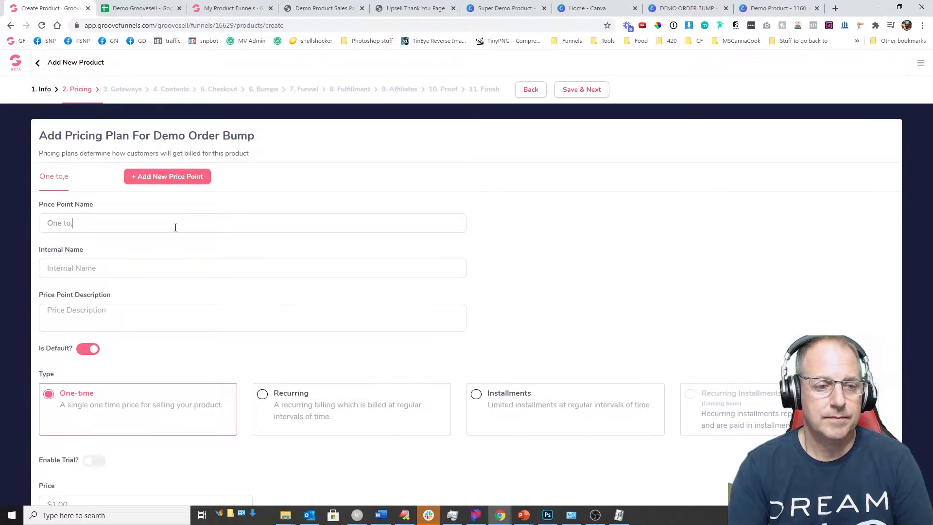
pyautogui.press('BackSpace')
pyautogui.press('BackSpace')
pyautogui.write('ime payment')
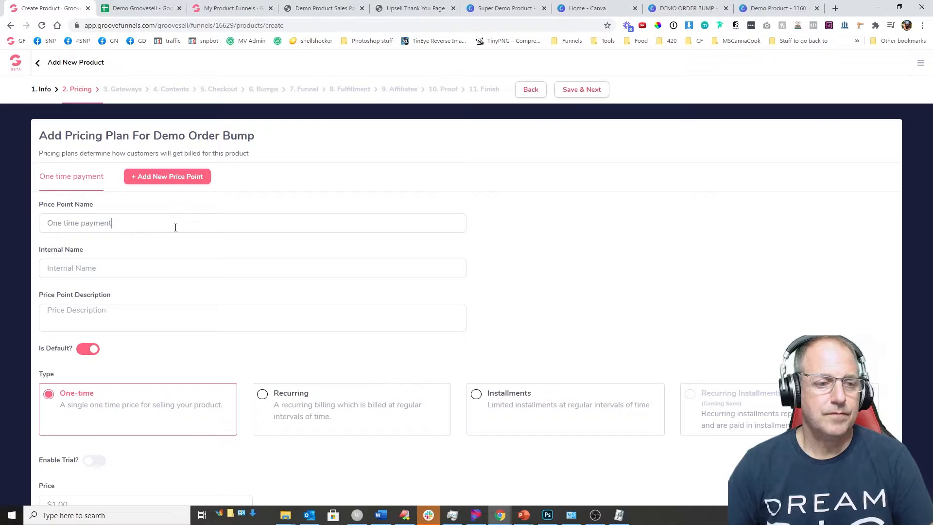
pyautogui.hotkey('ctrl', 'a')
pyautogui.hotkey('ctrl', 'c')
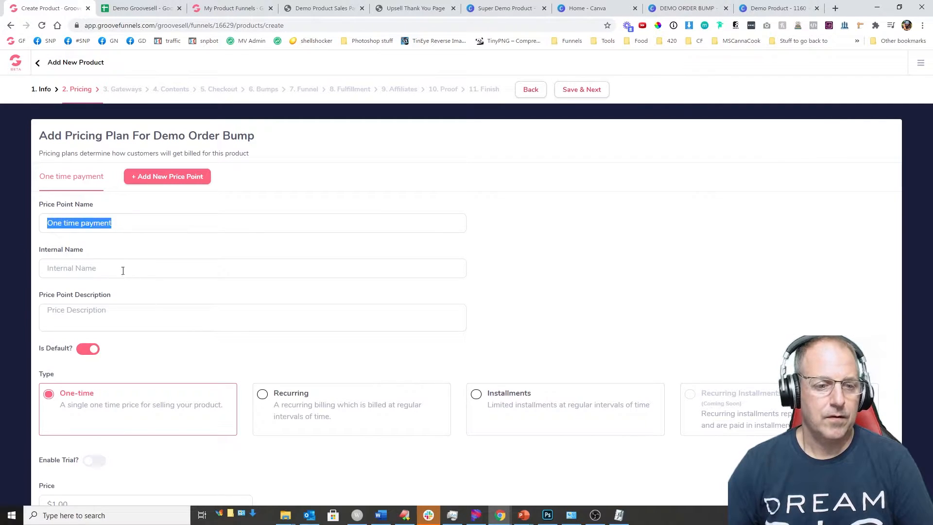
pyautogui.click(119, 266)
pyautogui.hotkey('ctrl', 'v')
pyautogui.hotkey('ctrl', 'v')
# Step: Set the price to 37 and save the pricing plan
pyautogui.scroll(-1, 122, 340)
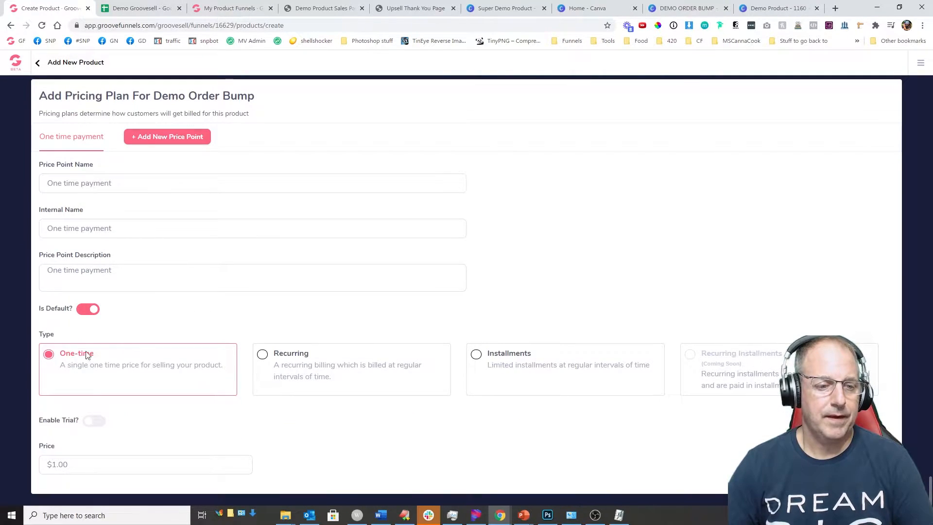
pyautogui.click(79, 505)
pyautogui.write('1')
pyautogui.moveTo(59, 467); pyautogui.dragTo(49, 463)
pyautogui.write('37')
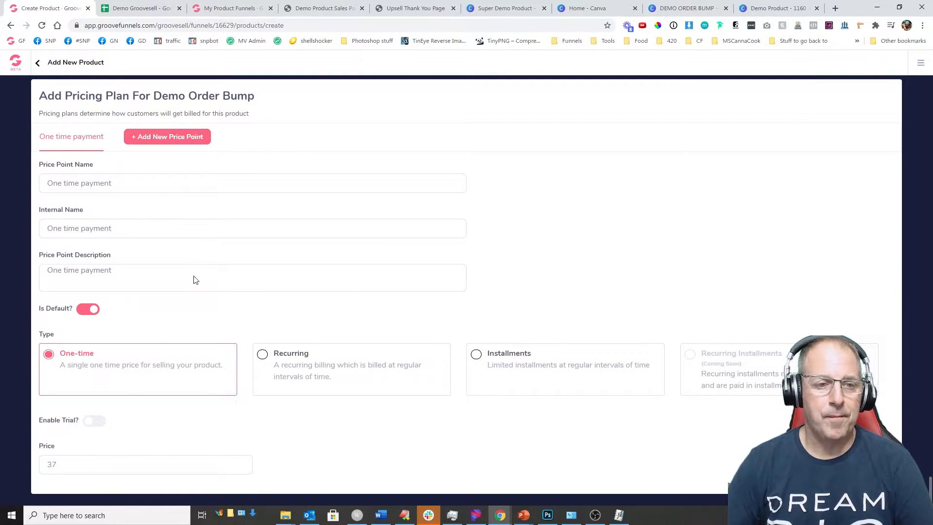
pyautogui.scroll(1, 578, 238)
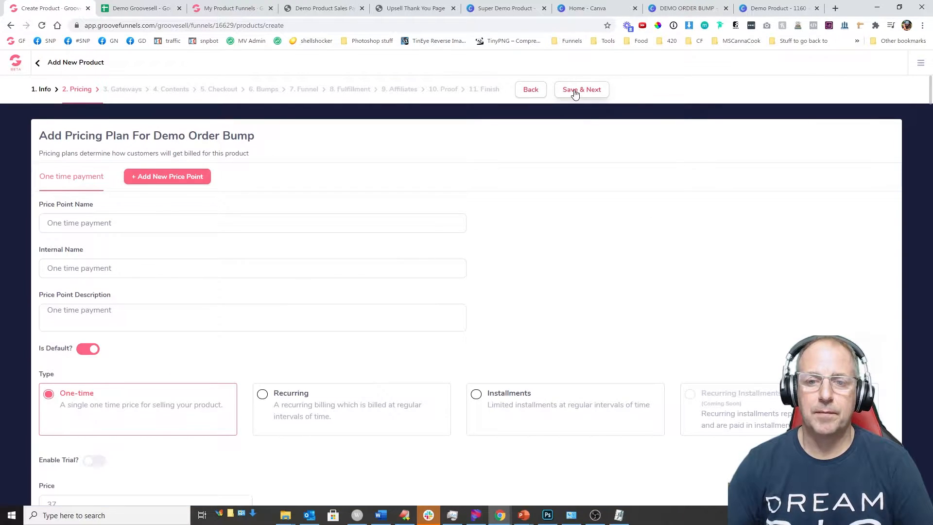
pyautogui.click(573, 90)
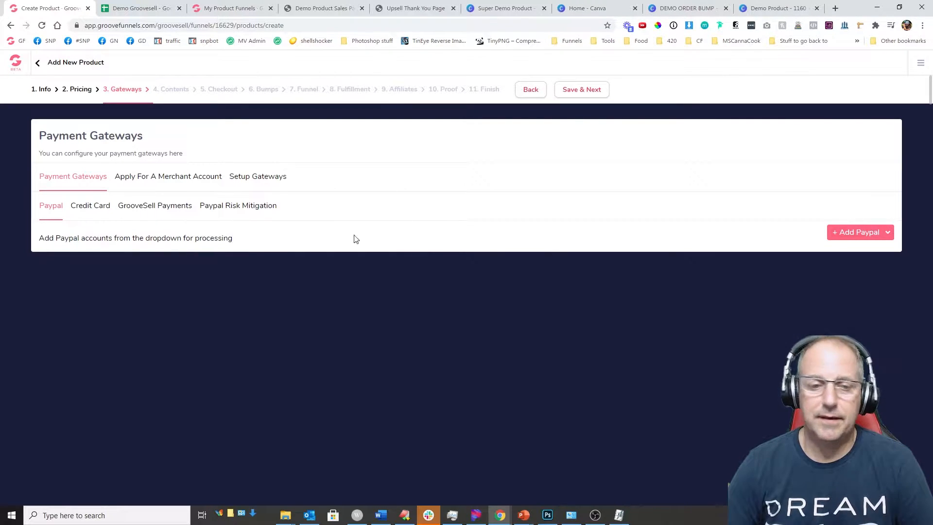
# Step: Add the STRIPE TEST card gateway with value 100 and save the gateways
pyautogui.click(91, 207)
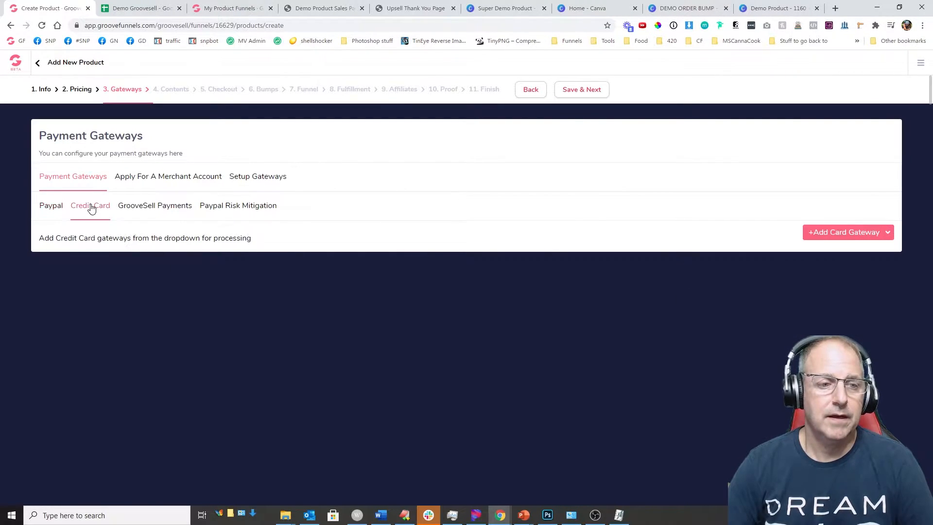
pyautogui.click(833, 234)
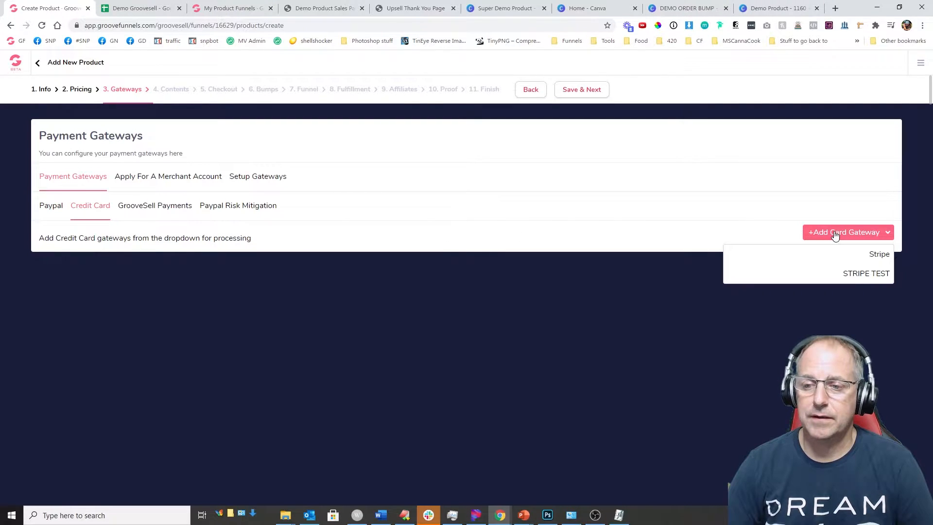
pyautogui.click(872, 275)
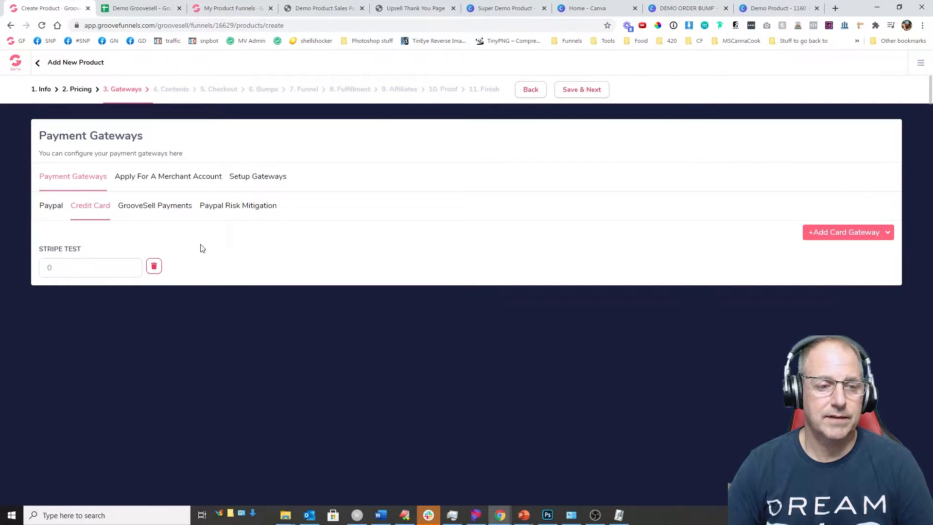
pyautogui.click(78, 266)
pyautogui.write('100')
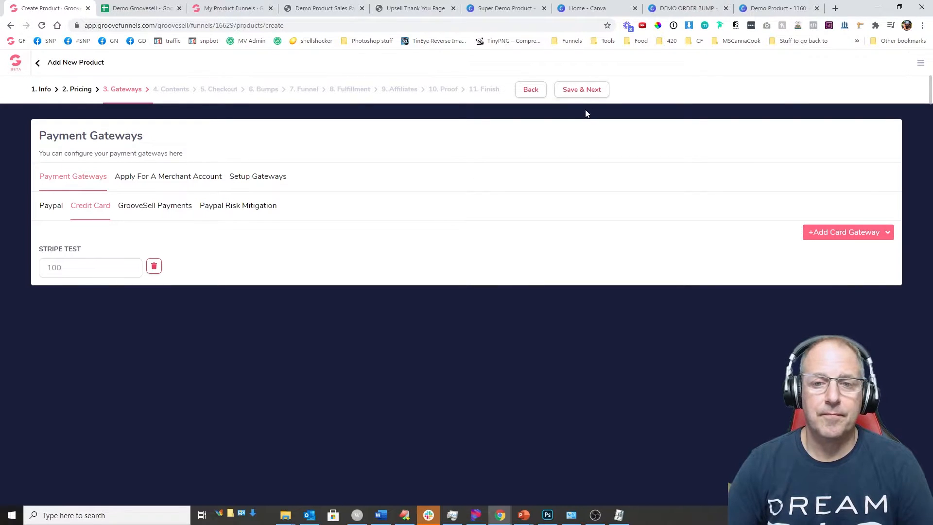
pyautogui.click(578, 93)
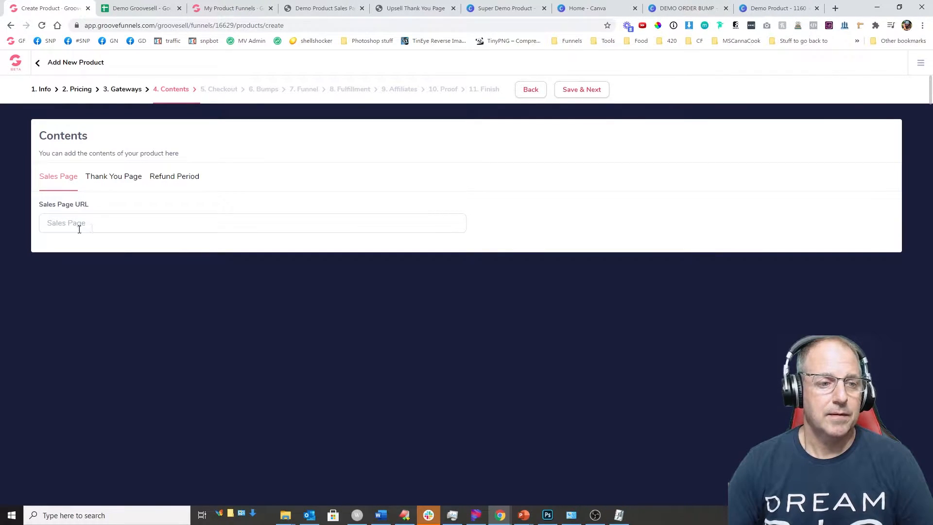
# Step: Enter the sales page URL and paste it into the thank you page field
pyautogui.write('htt')
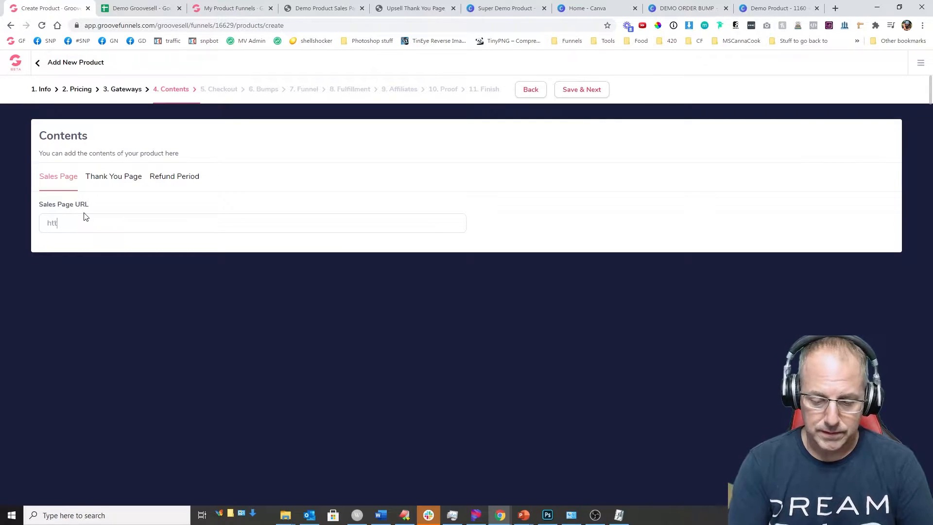
pyautogui.write('ps://demogroove.com')
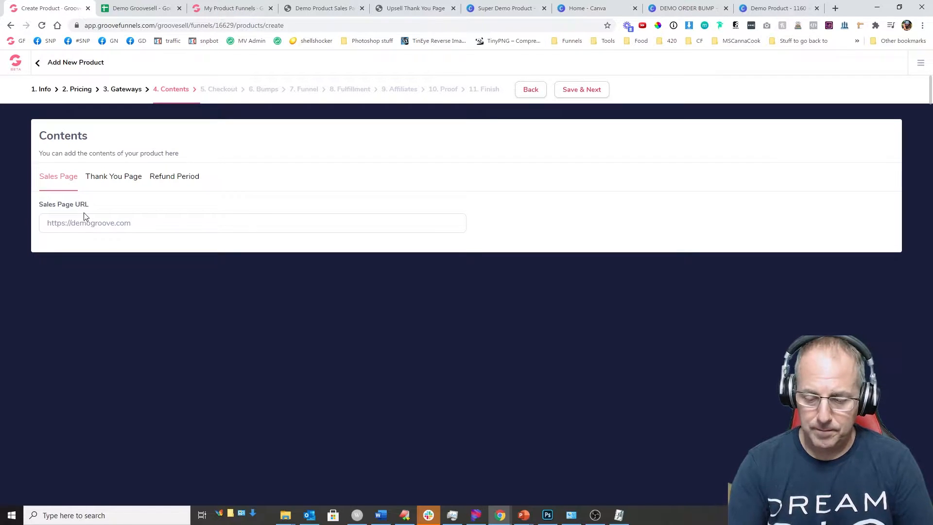
pyautogui.hotkey('ctrl', 'a')
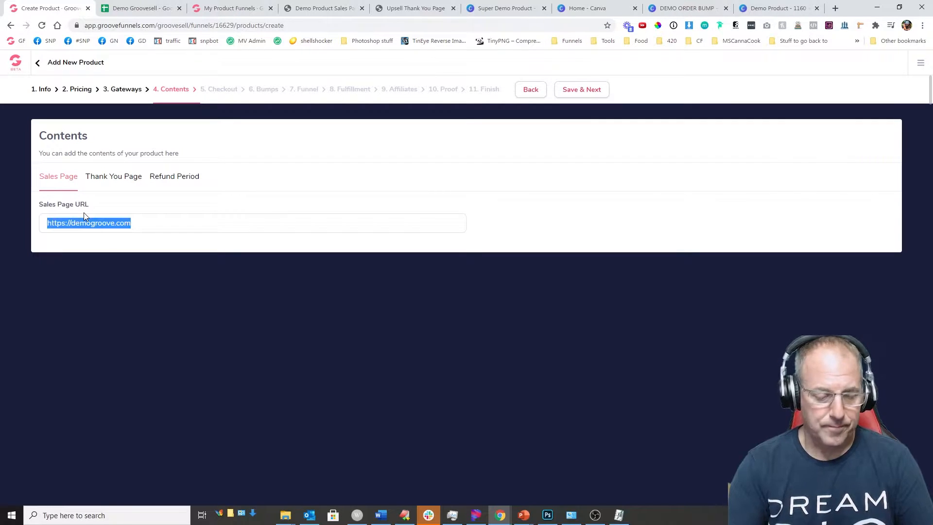
pyautogui.click(126, 178)
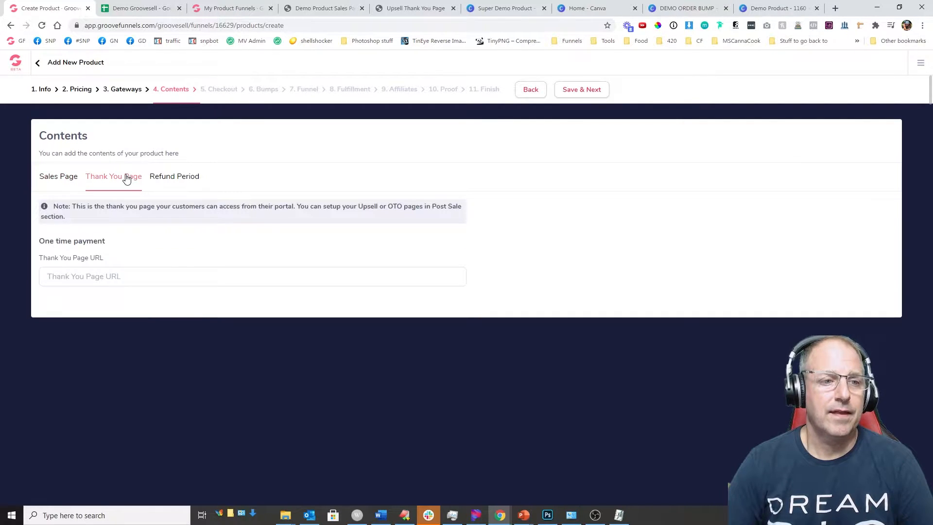
pyautogui.hotkey('ctrl', 'v')
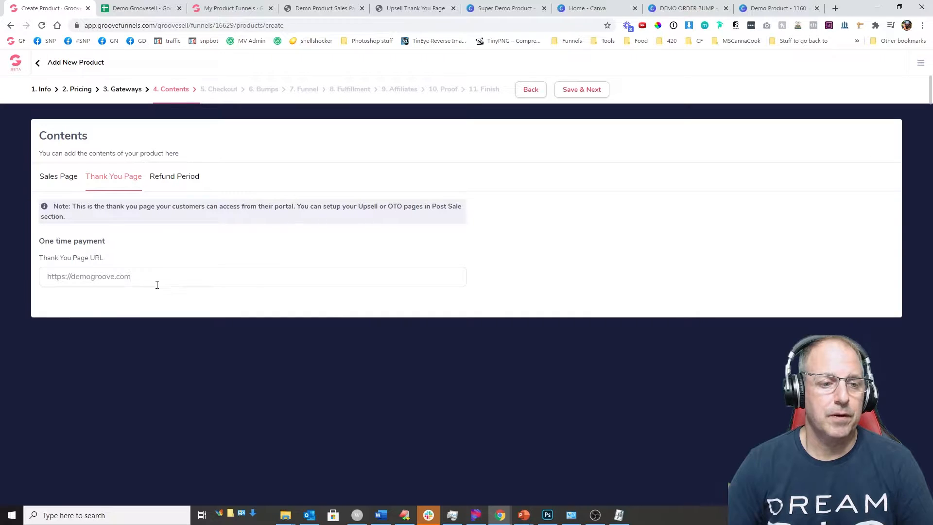
pyautogui.click(138, 8)
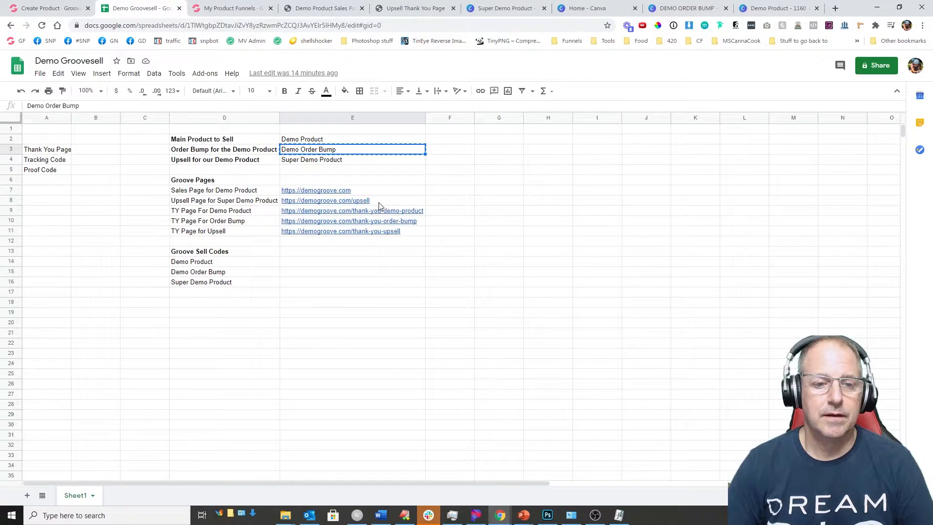
pyautogui.click(422, 222)
pyautogui.hotkey('ctrl', 'c')
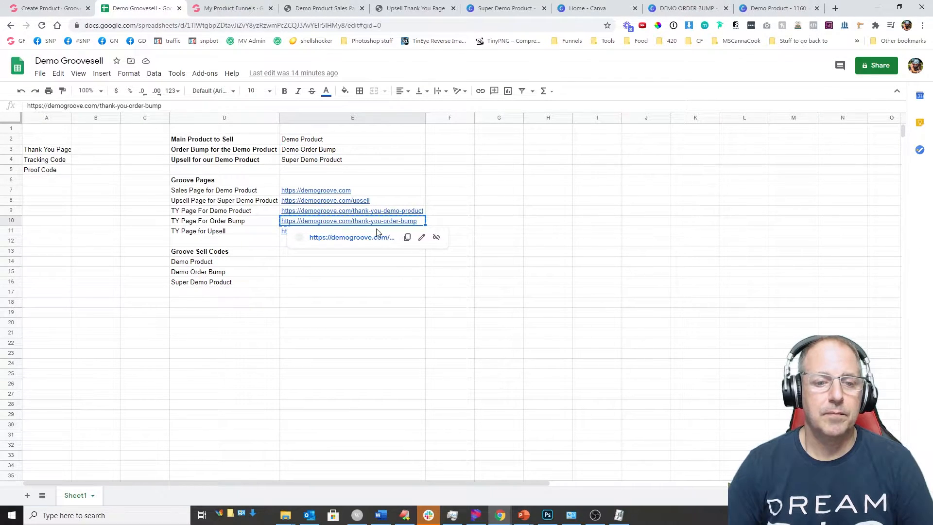
pyautogui.click(48, 9)
pyautogui.moveTo(156, 277); pyautogui.dragTo(34, 282)
pyautogui.hotkey('ctrl', 'v')
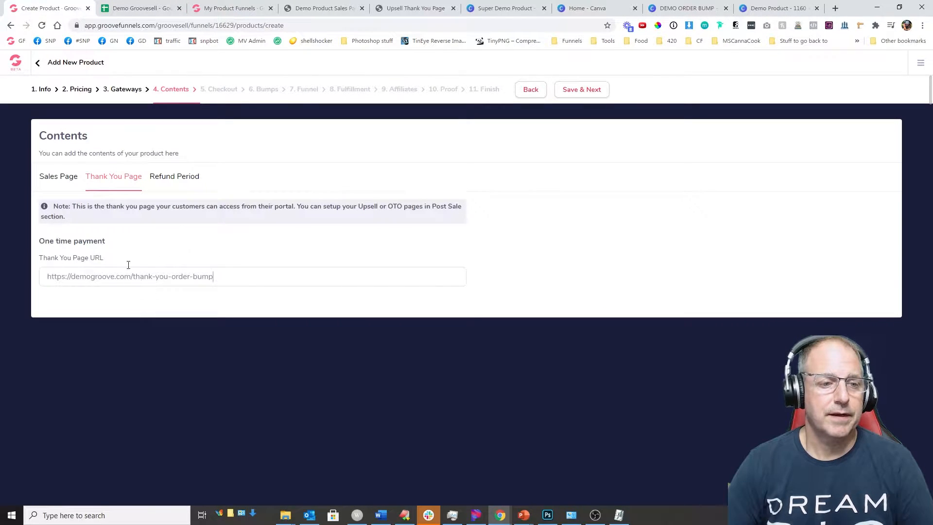
pyautogui.click(173, 180)
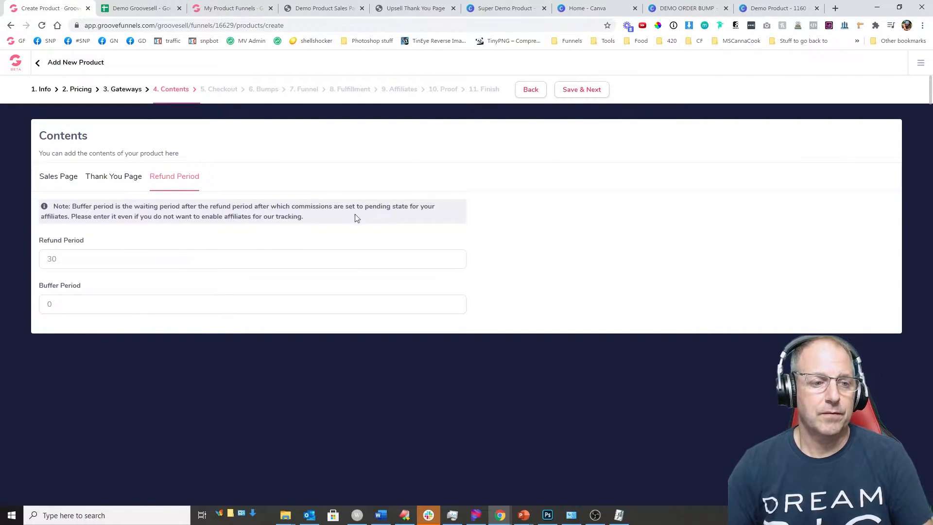
pyautogui.click(574, 91)
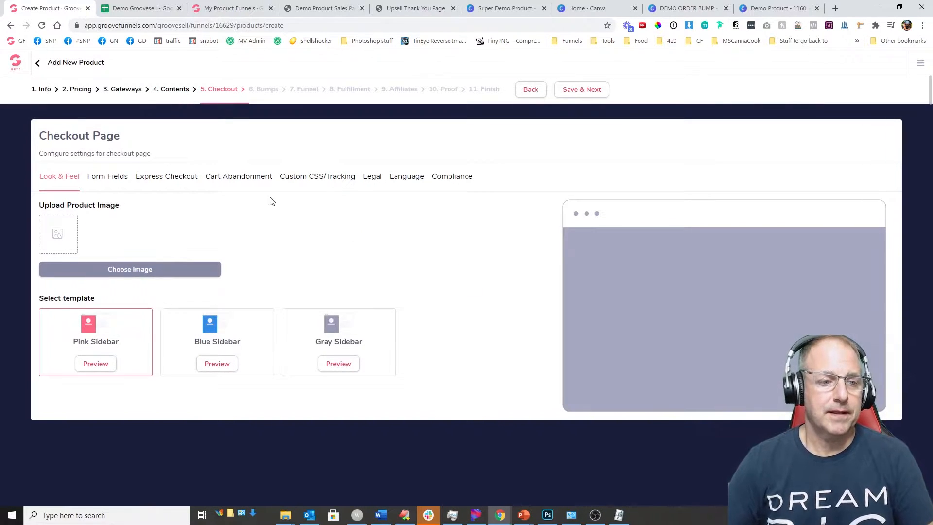
# Step: Set the product image to DEMO ORDER BUMP from the image library
pyautogui.click(135, 266)
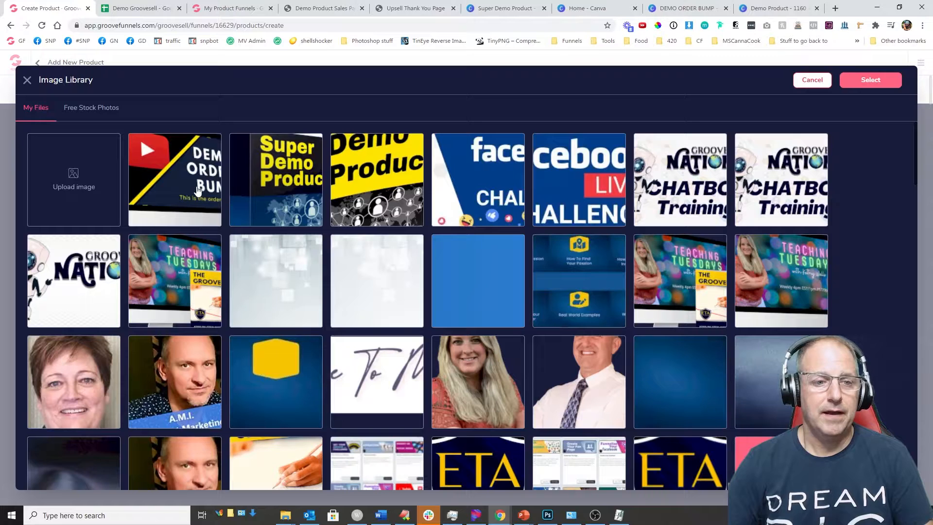
pyautogui.click(198, 191)
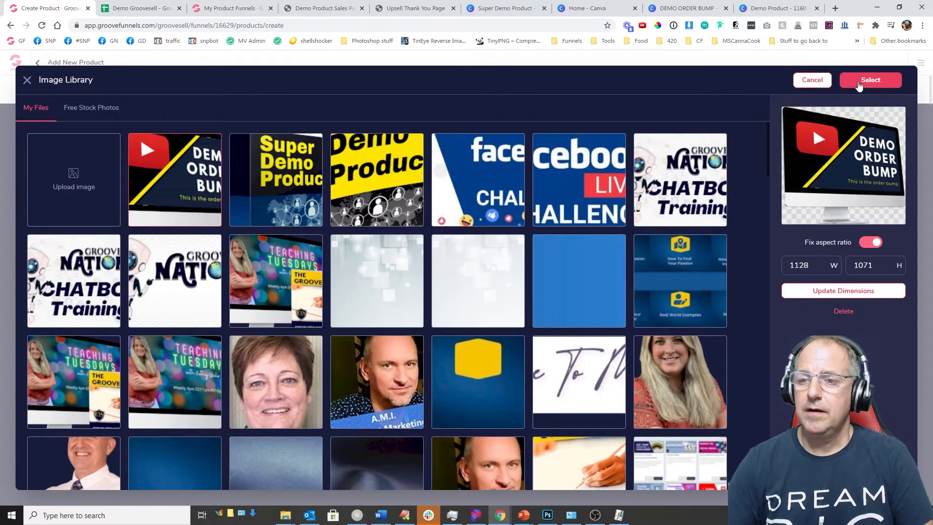
pyautogui.click(871, 80)
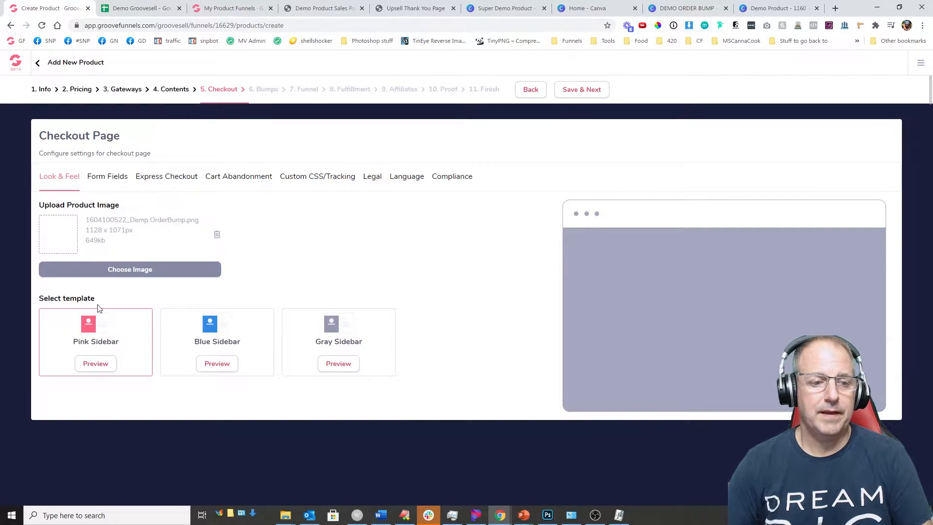
# Step: Switch the Address, City and Postal Code, Phone and Company checkout fields off, then back on
pyautogui.click(111, 183)
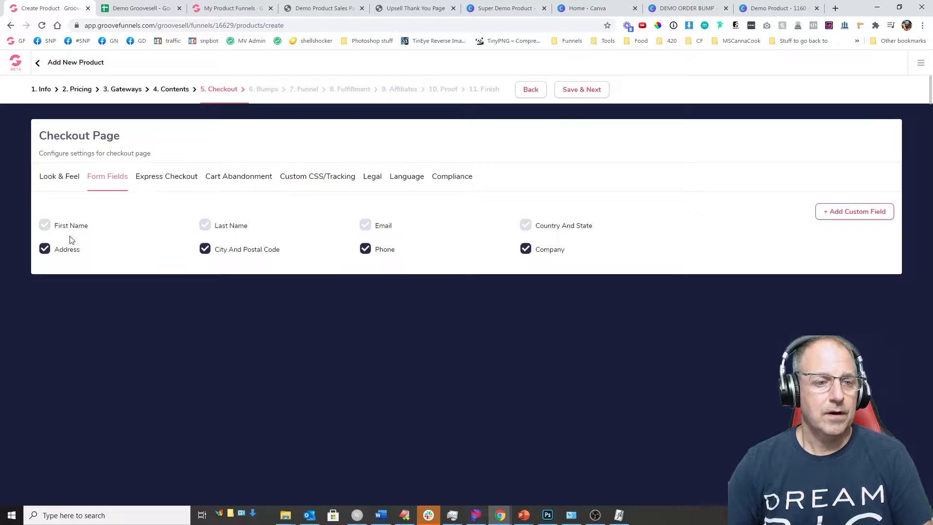
pyautogui.click(525, 250)
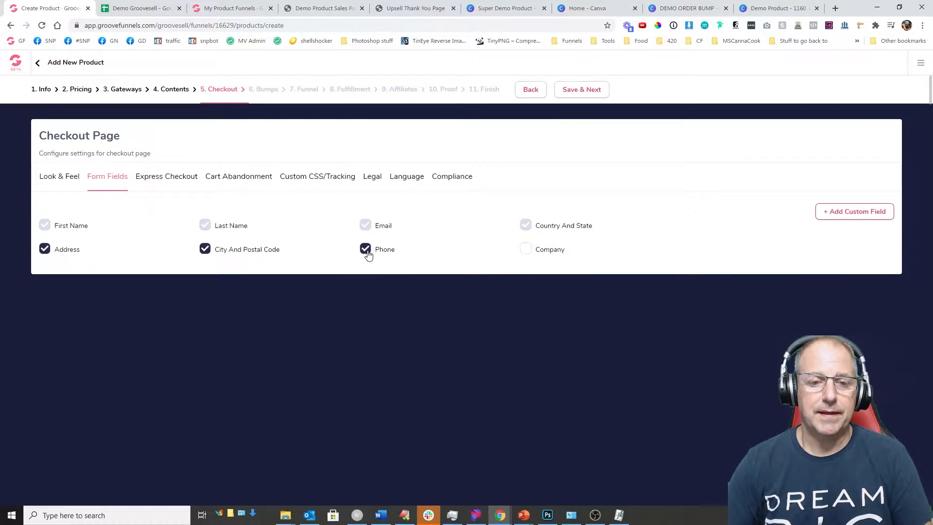
pyautogui.click(366, 250)
pyautogui.click(203, 252)
pyautogui.click(44, 249)
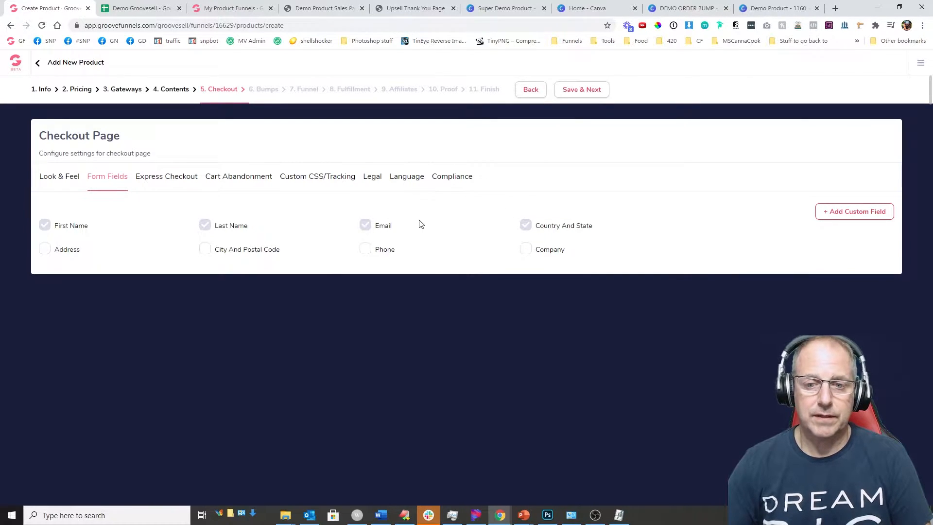
pyautogui.click(45, 248)
pyautogui.click(205, 249)
pyautogui.click(365, 251)
pyautogui.click(526, 249)
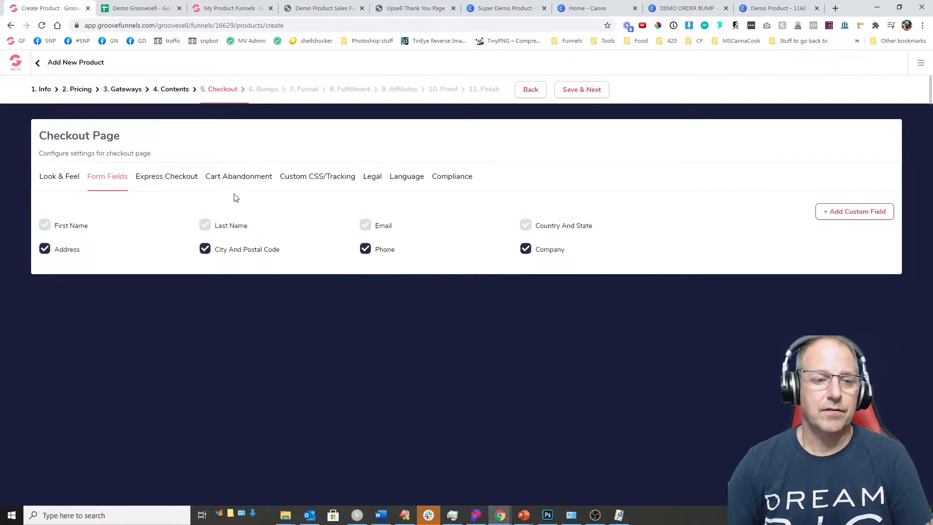
# Step: Review express checkout and cart abandonment options, then save the checkout settings
pyautogui.click(178, 177)
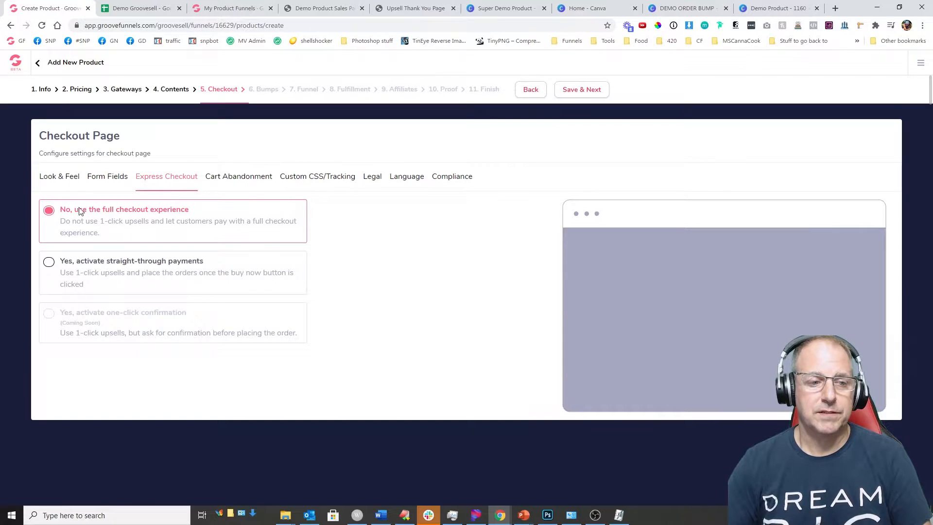
pyautogui.click(238, 178)
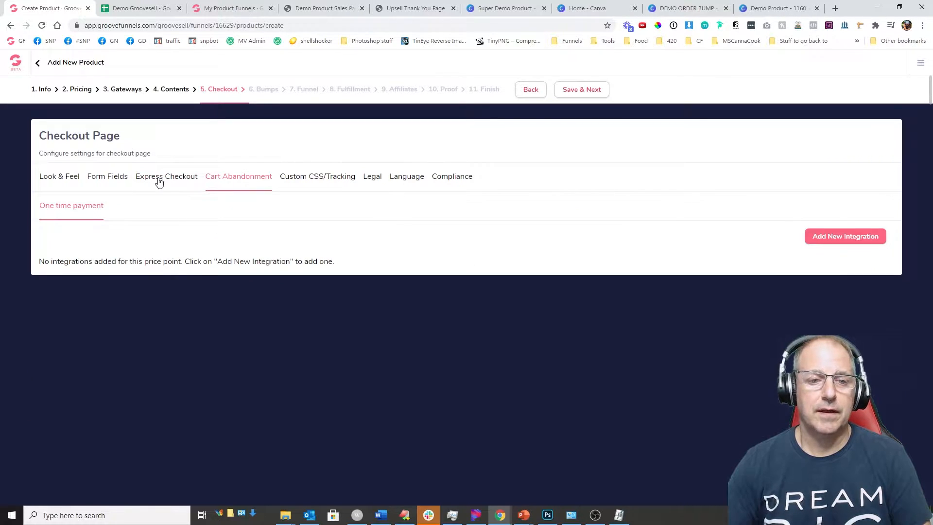
pyautogui.click(566, 92)
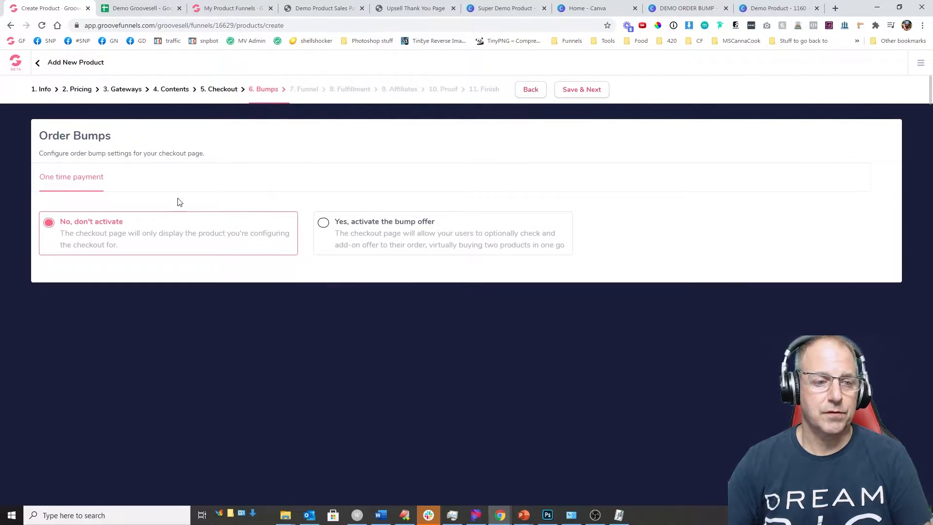
# Step: Skip order bumps and keep Thank You Page as the post-transaction page type
pyautogui.click(579, 93)
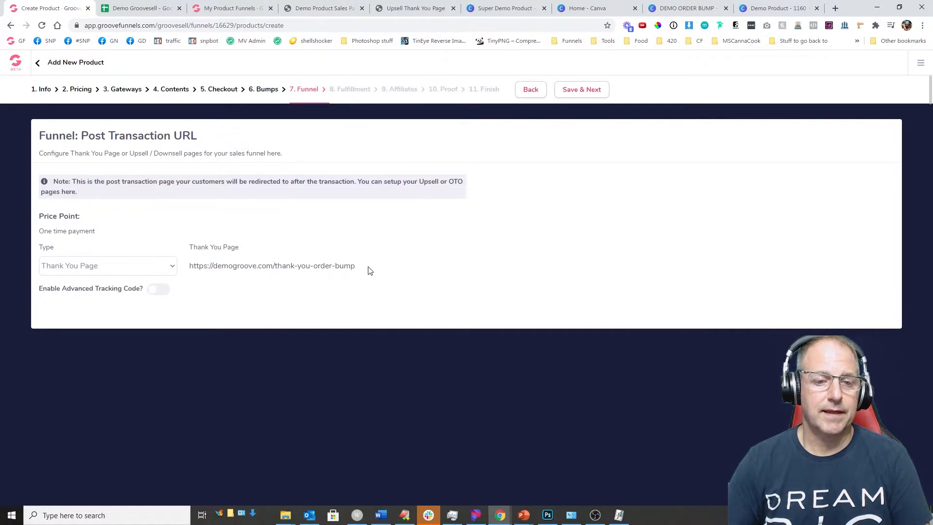
pyautogui.click(89, 268)
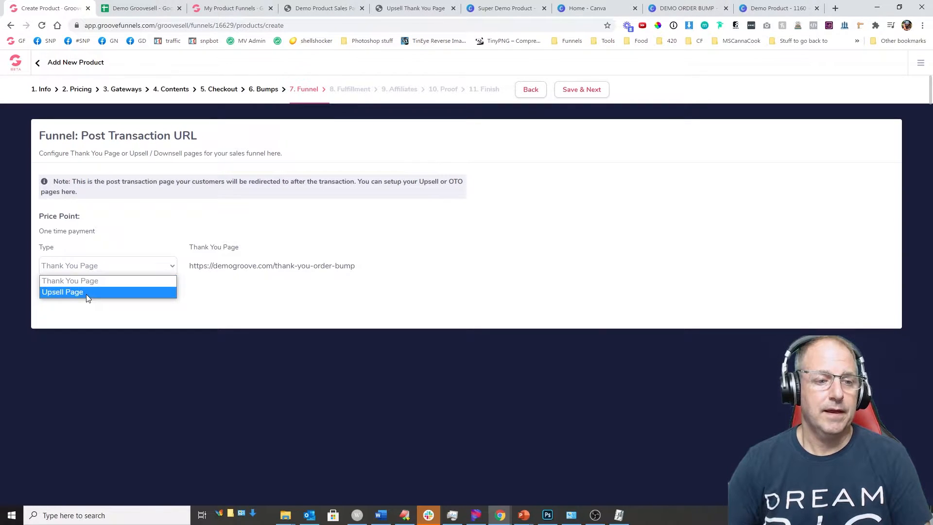
pyautogui.click(98, 285)
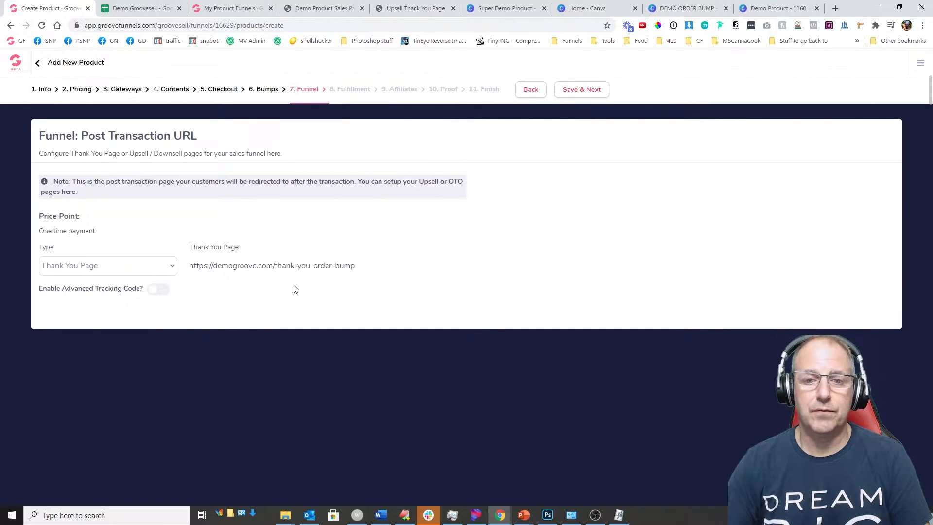
pyautogui.click(569, 92)
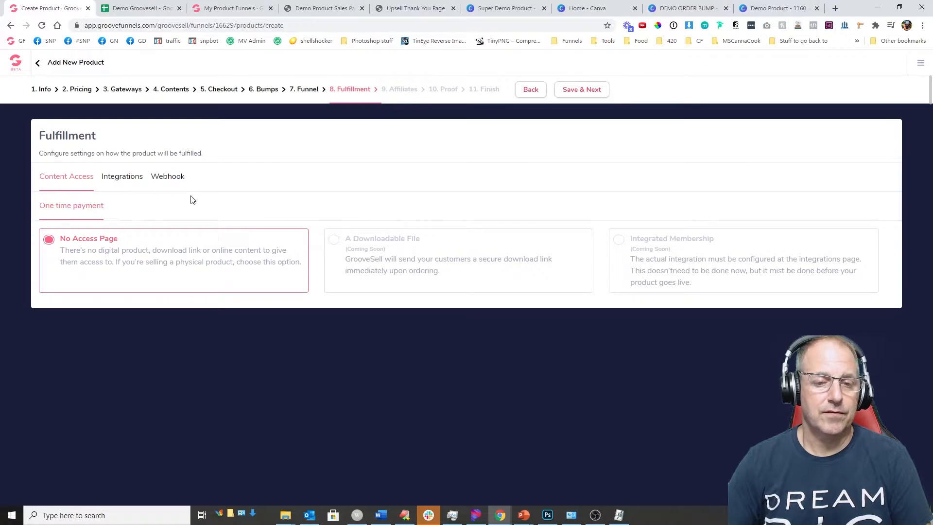
# Step: Add an ActiveCampaign integration putting buyers on 'test list', then save fulfillment settings
pyautogui.click(118, 179)
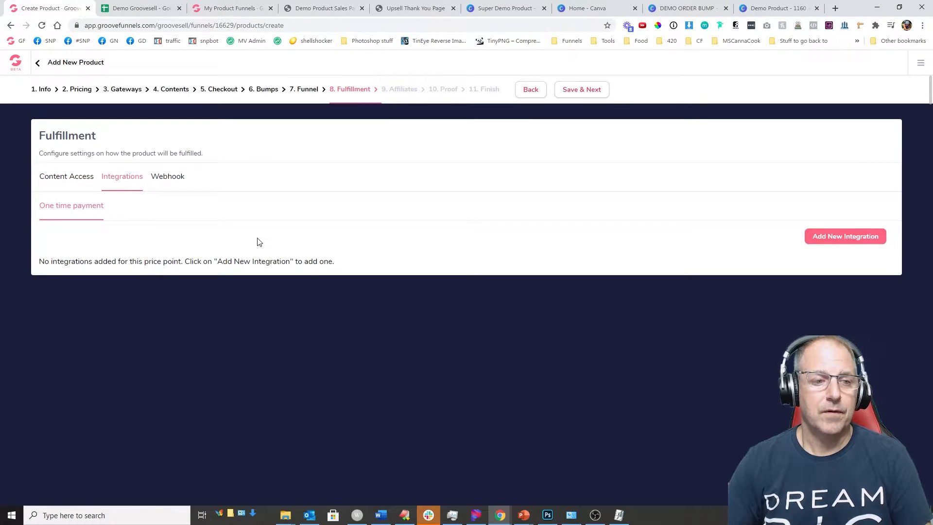
pyautogui.click(848, 239)
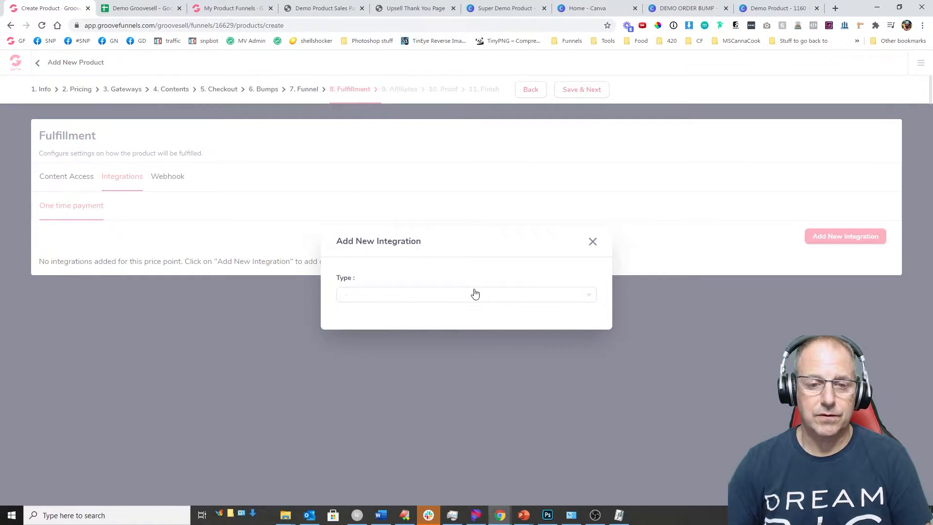
pyautogui.click(432, 301)
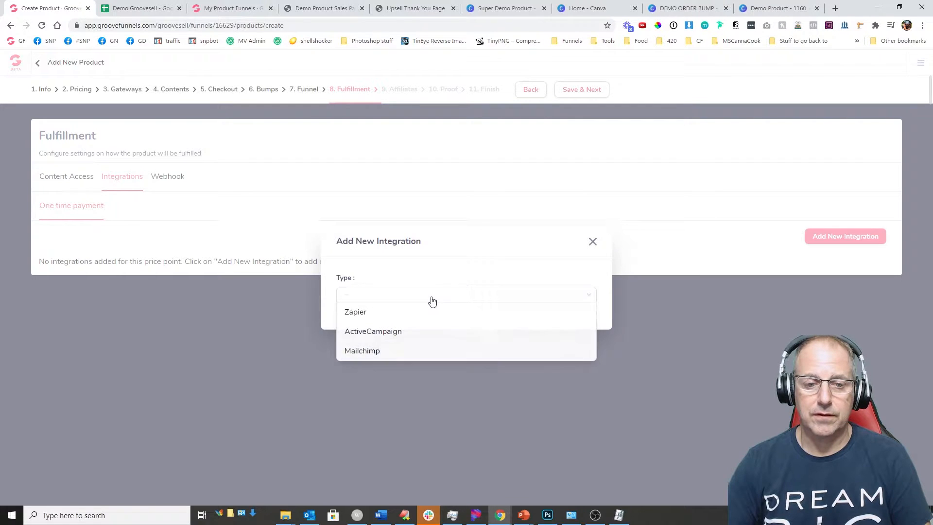
pyautogui.click(385, 330)
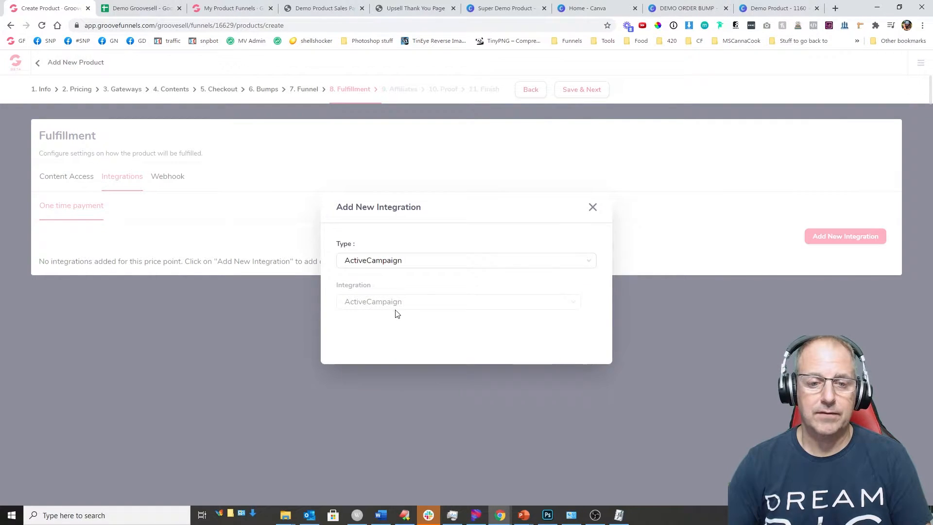
pyautogui.click(395, 305)
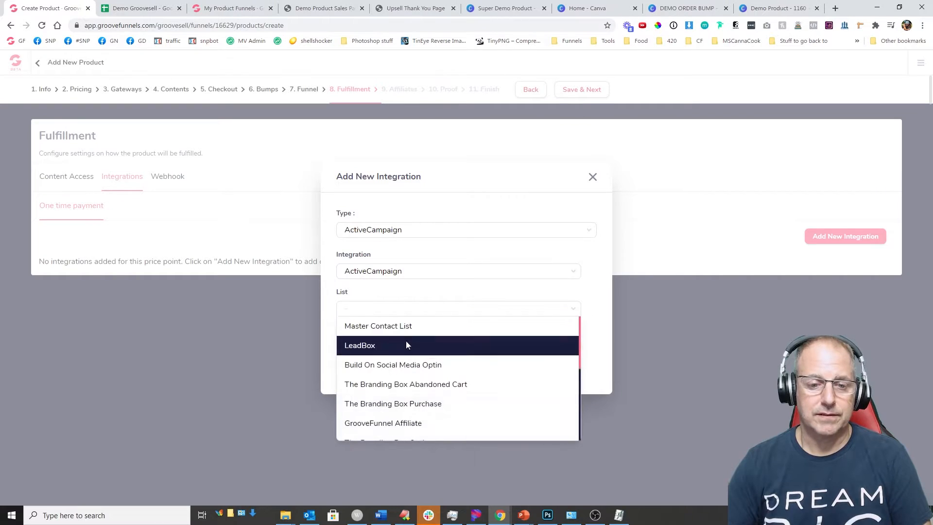
pyautogui.scroll(-3, 448, 399)
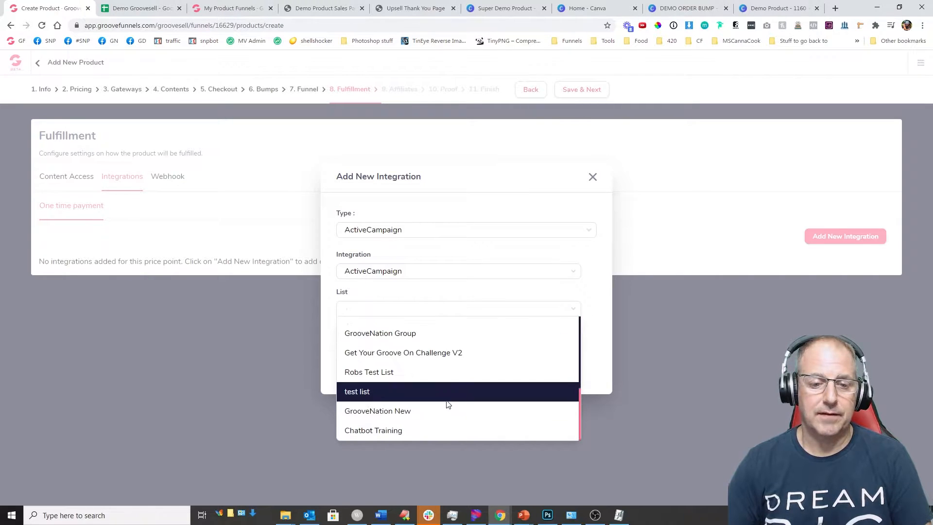
pyautogui.click(373, 392)
pyautogui.click(462, 352)
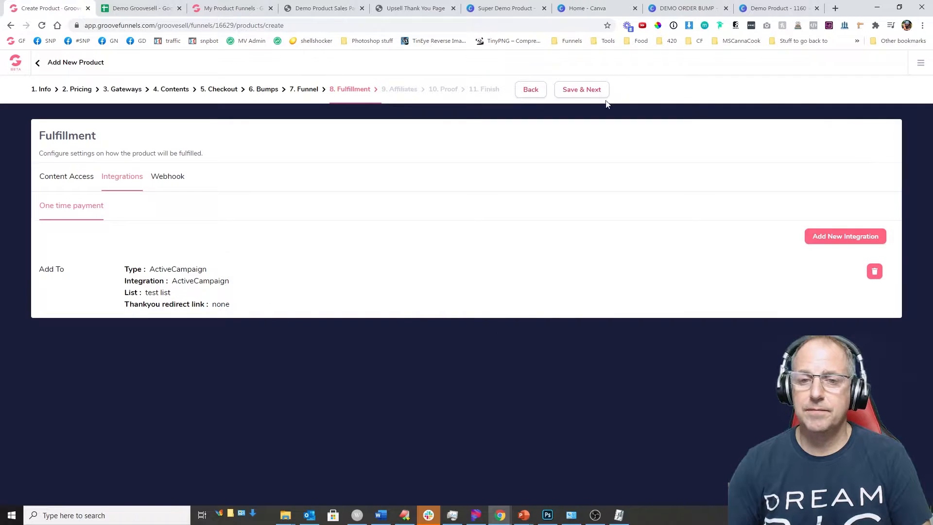
pyautogui.click(585, 89)
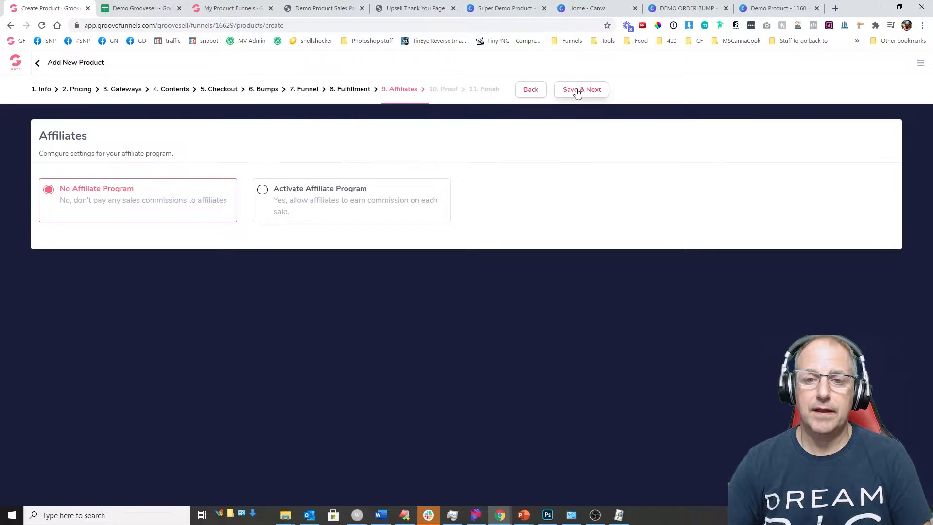
# Step: Finish Demo Order Bump with no affiliate program or proof widgets and copy its tracking link code
pyautogui.click(578, 90)
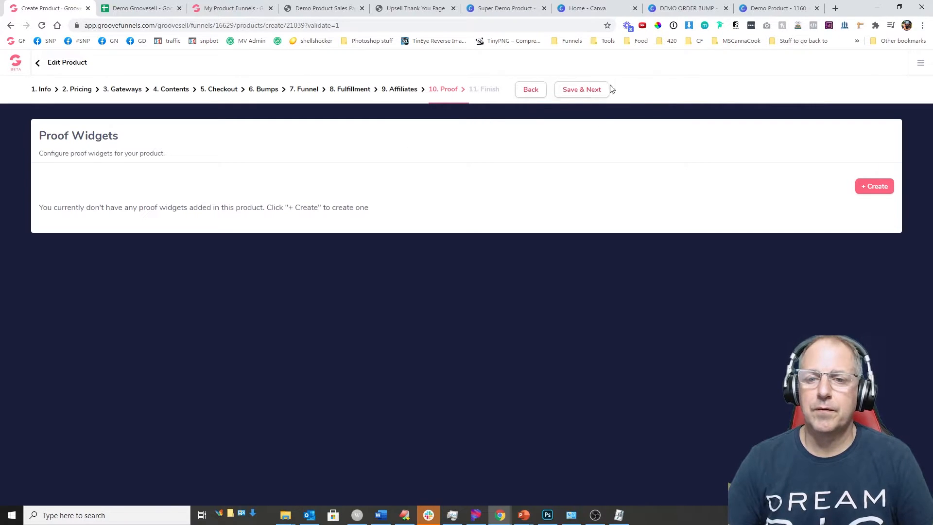
pyautogui.click(582, 89)
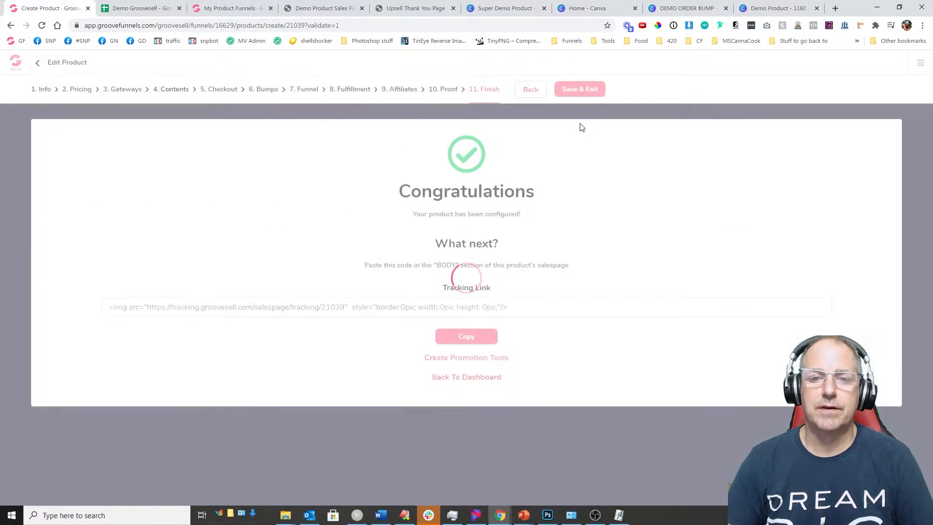
pyautogui.moveTo(518, 312); pyautogui.dragTo(309, 313)
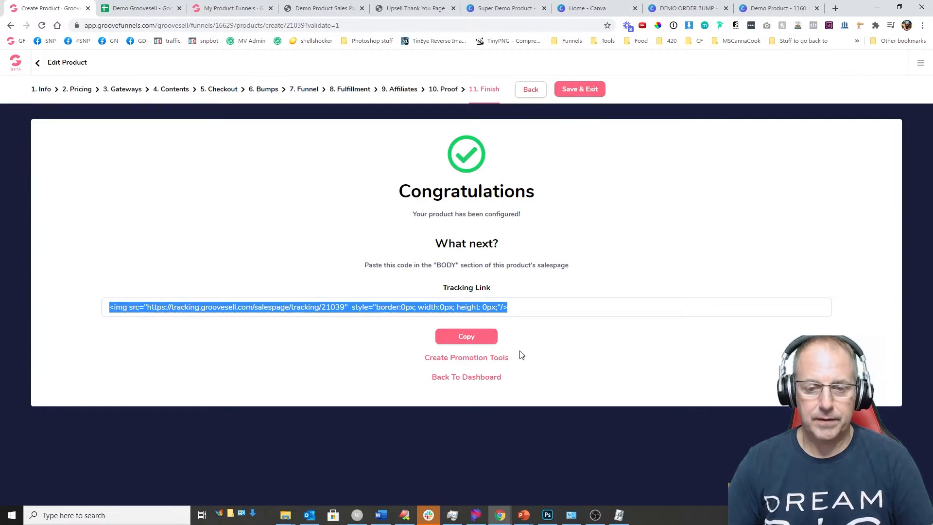
pyautogui.click(473, 333)
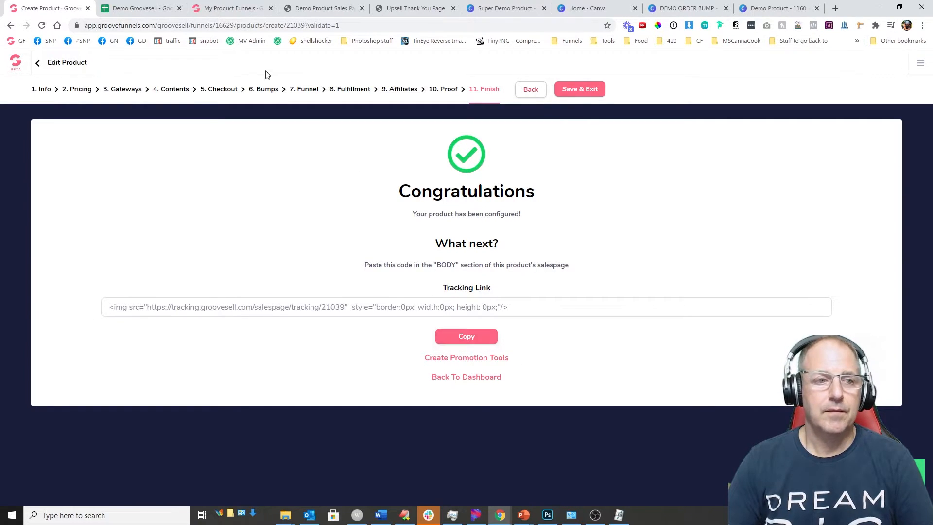
pyautogui.click(136, 8)
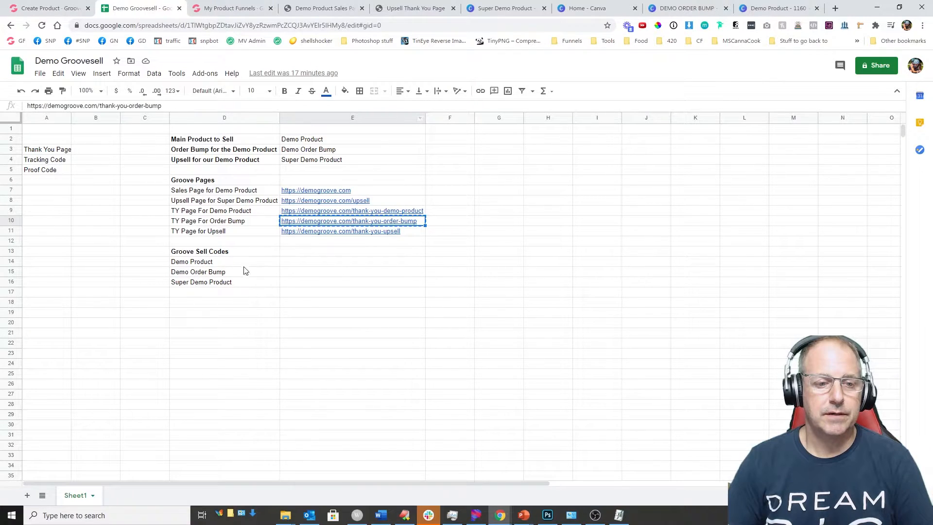
# Step: Head E13 'Tracking Link' and paste Demo Order Bump's tracking code into E15
pyautogui.click(302, 251)
pyautogui.write('Tracking Link')
pyautogui.press('Return')
pyautogui.press('Down')
pyautogui.hotkey('ctrl', 'v')
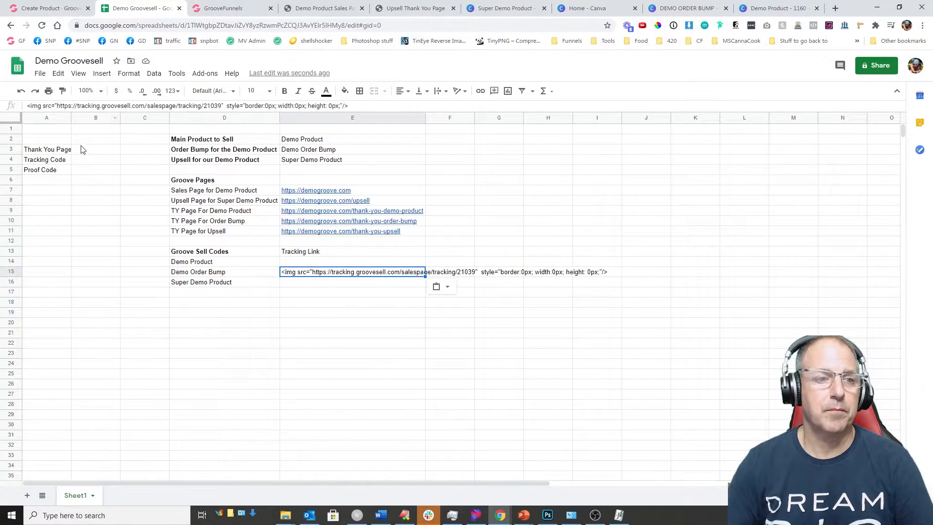
pyautogui.click(47, 8)
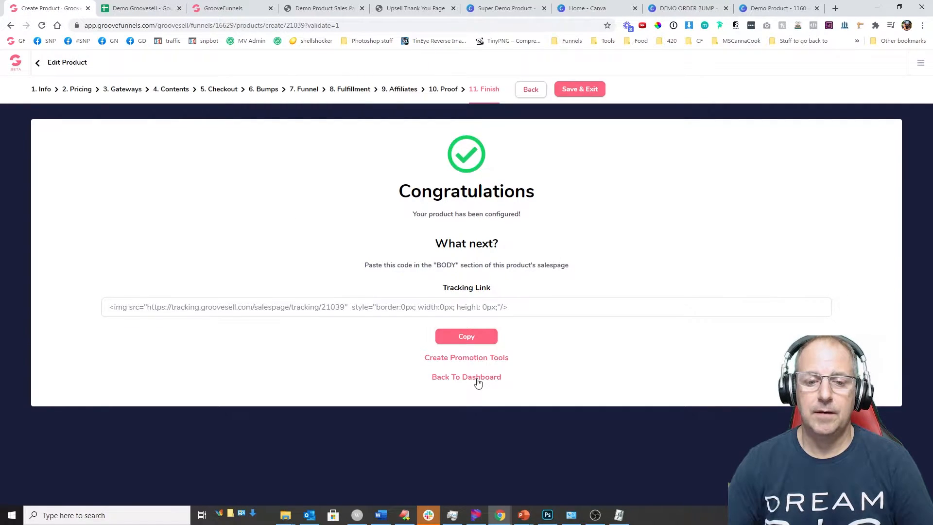
# Step: Start a new product in the Demo Product Funnel from the GrooveSell dashboard
pyautogui.click(477, 380)
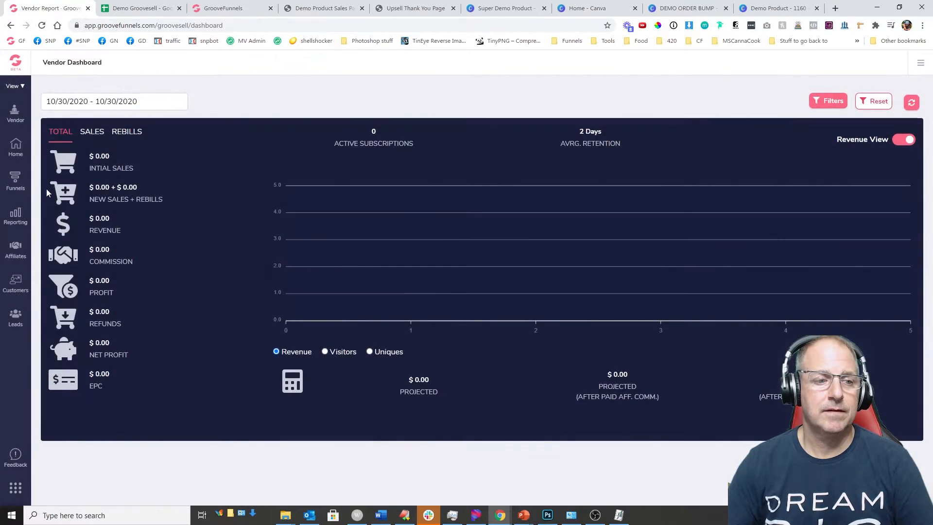
pyautogui.click(15, 179)
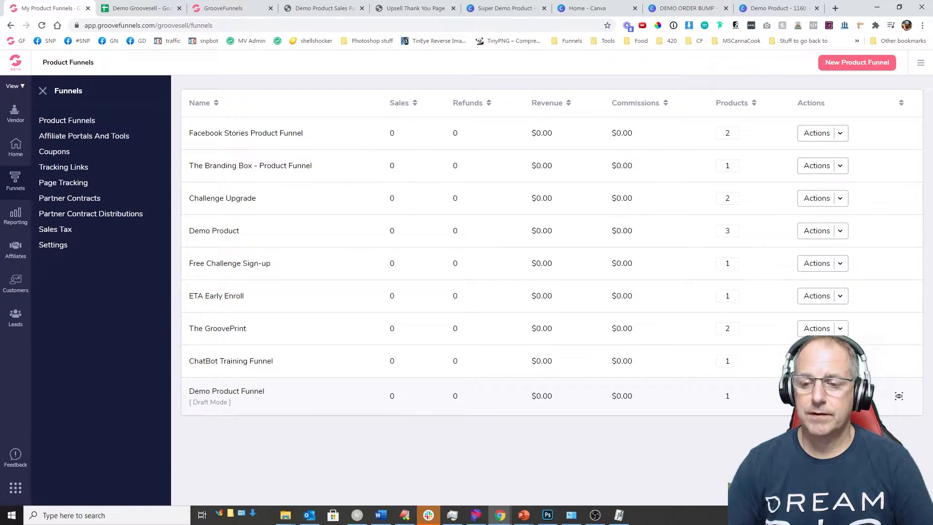
pyautogui.click(824, 432)
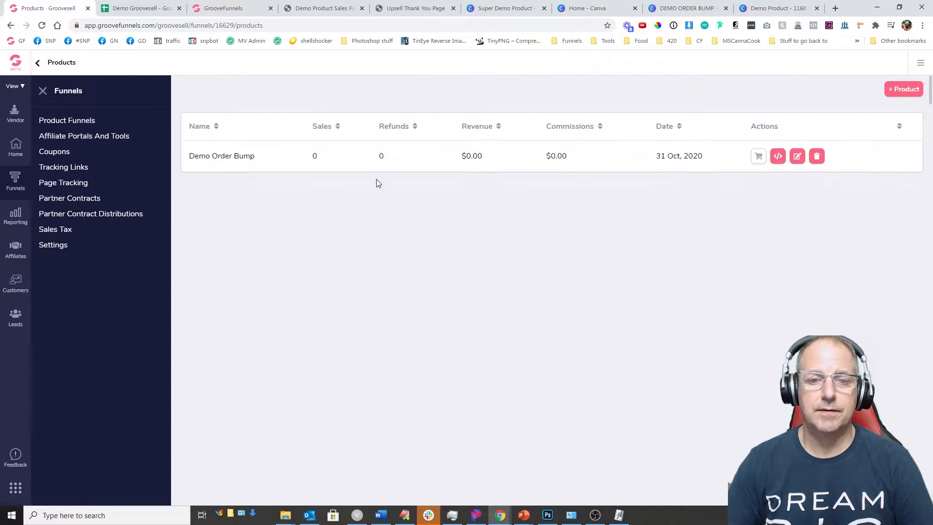
pyautogui.click(904, 89)
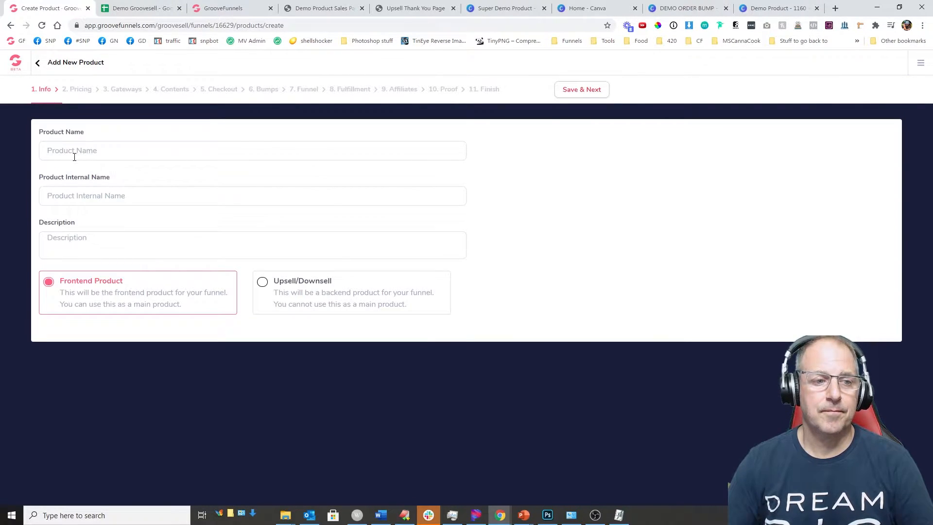
# Step: Copy 'Demo Product' from E2 into the product name and internal name, then save the info
pyautogui.click(141, 8)
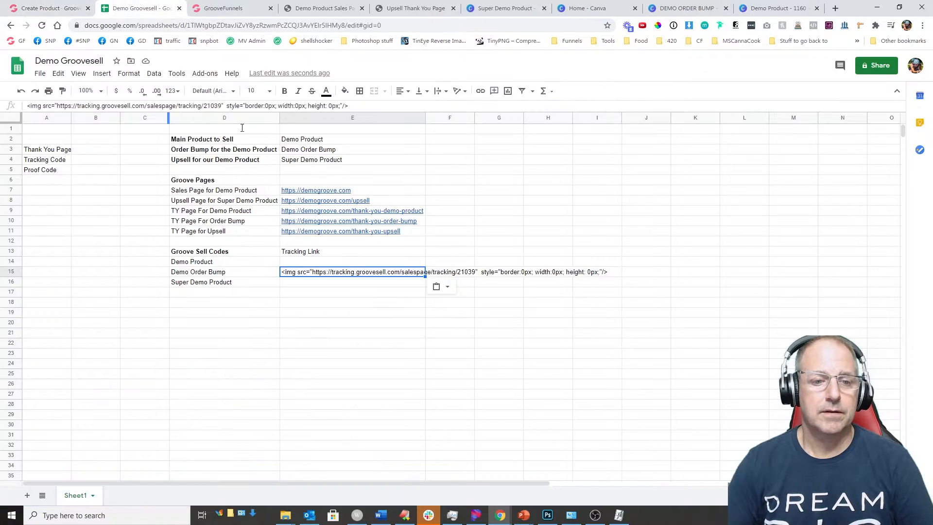
pyautogui.click(347, 143)
pyautogui.click(49, 8)
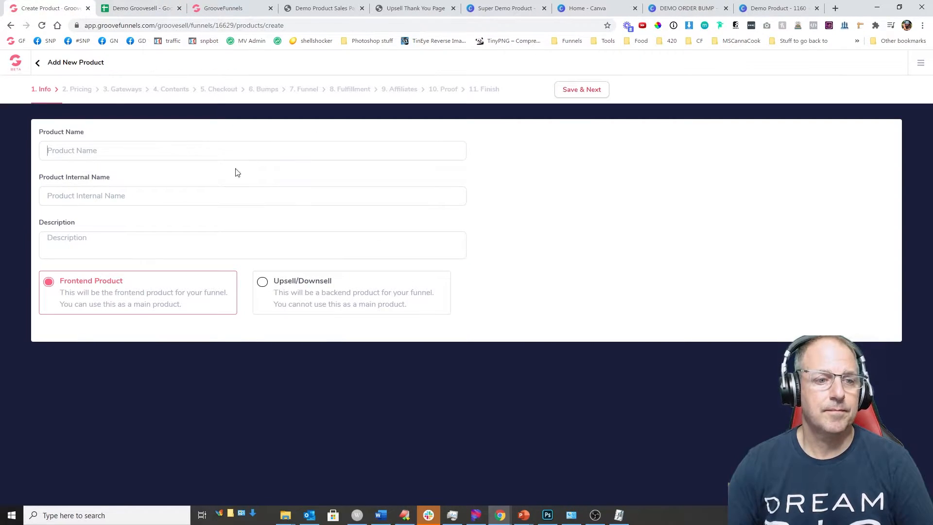
pyautogui.click(157, 154)
pyautogui.hotkey('ctrl', 'v')
pyautogui.click(136, 198)
pyautogui.hotkey('ctrl', 'v')
pyautogui.hotkey('ctrl', 'v')
pyautogui.click(574, 92)
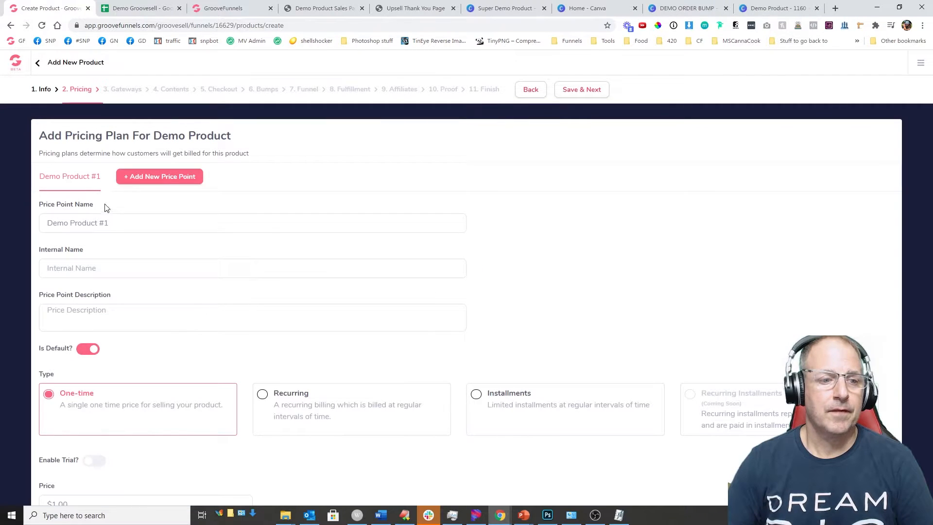
# Step: Name the price point FullPayment, reuse it as the internal name, and enter the one-time price
pyautogui.tripleClick(83, 223)
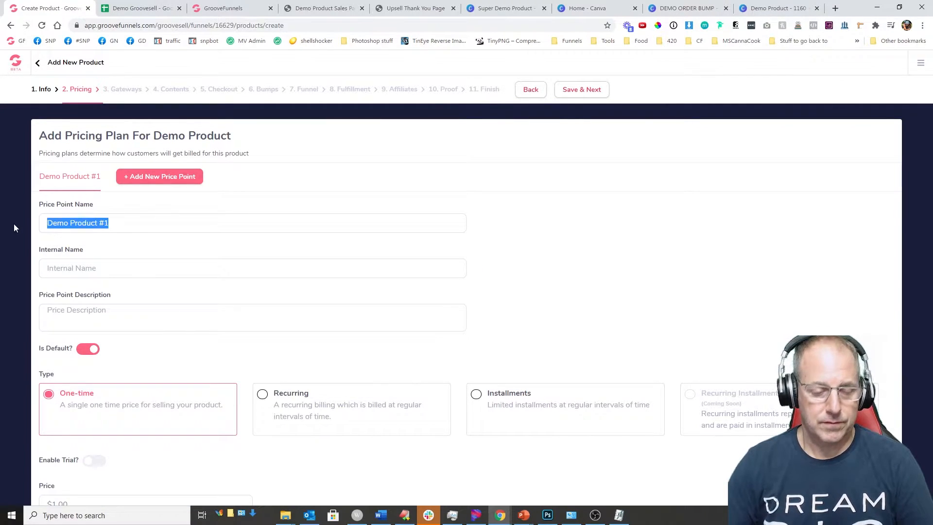
pyautogui.write('Full')
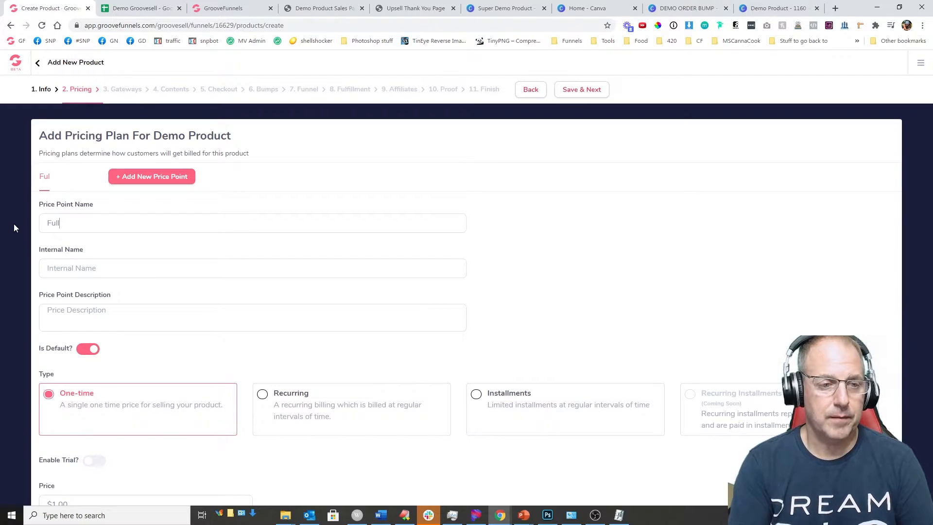
pyautogui.write('Payment')
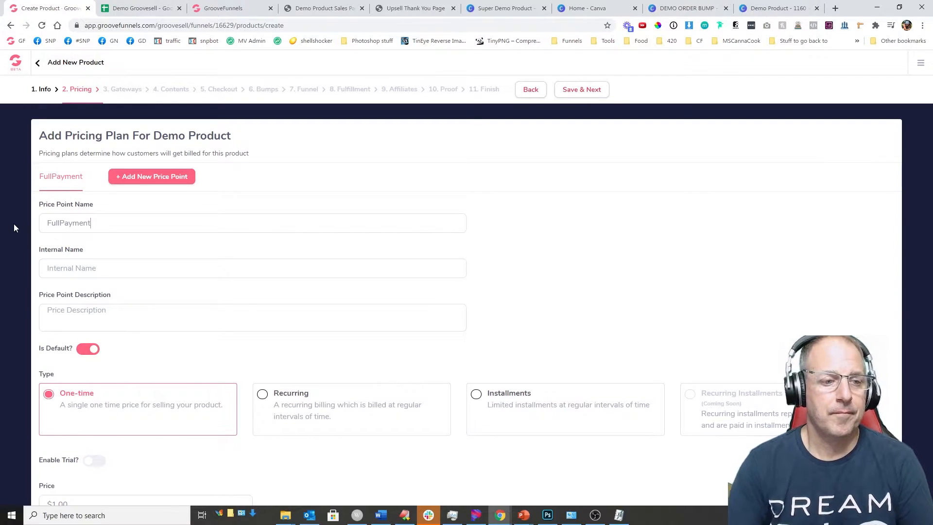
pyautogui.click(78, 271)
pyautogui.doubleClick(83, 223)
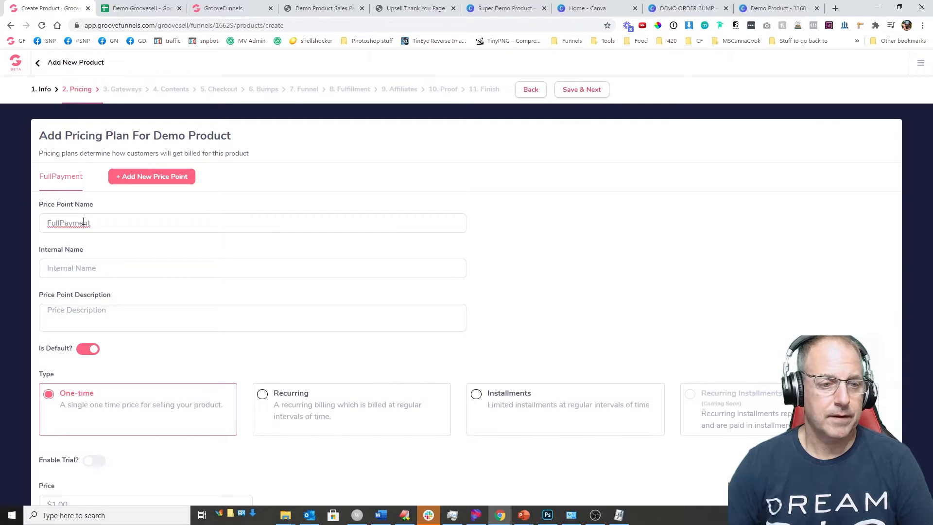
pyautogui.hotkey('ctrl', 'c')
pyautogui.click(76, 269)
pyautogui.hotkey('ctrl', 'v')
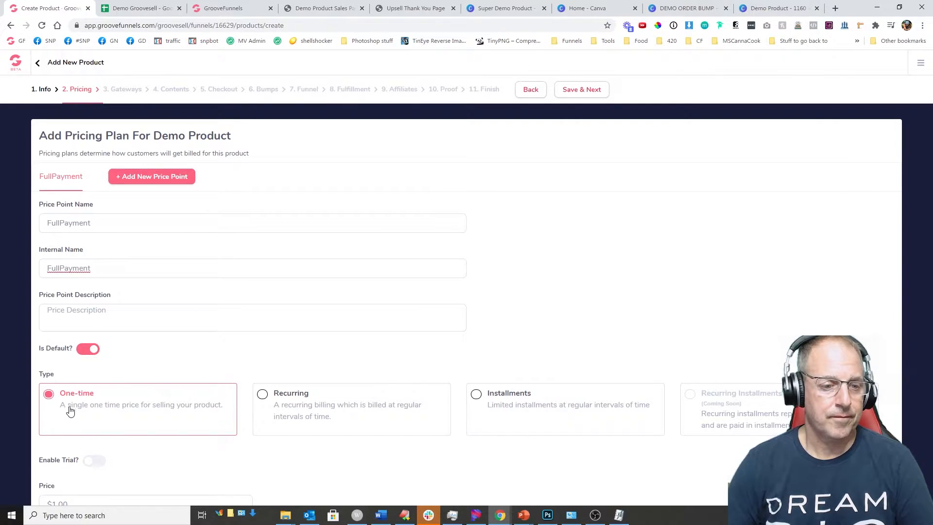
pyautogui.scroll(-1, 80, 452)
pyautogui.click(53, 465)
pyautogui.write('1')
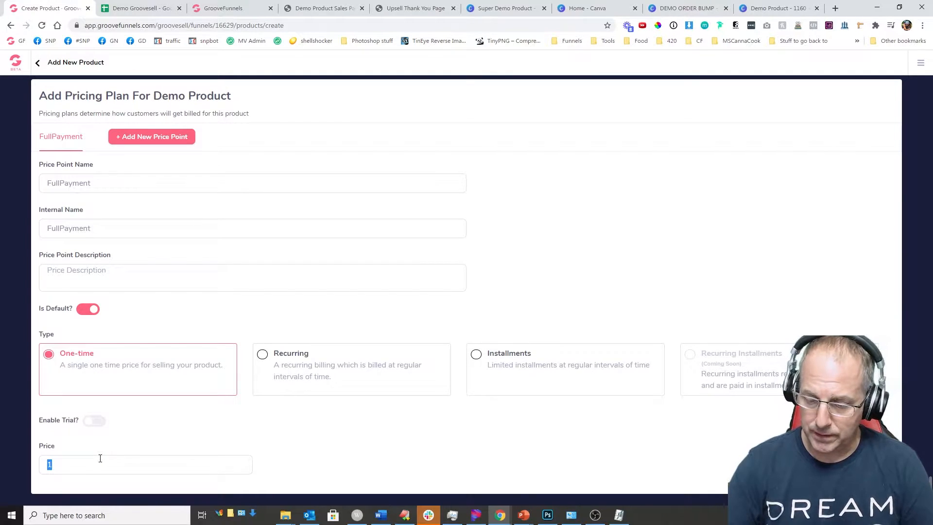
pyautogui.scroll(1, 175, 268)
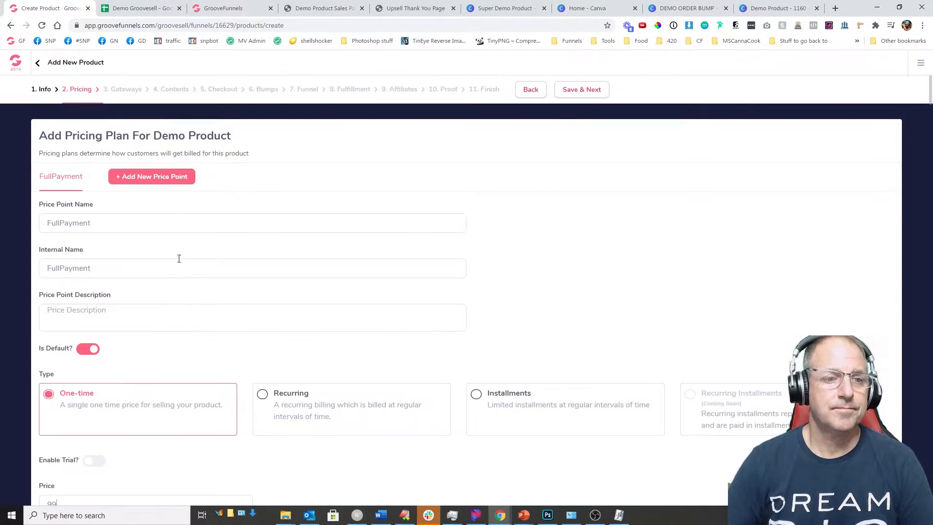
pyautogui.click(567, 92)
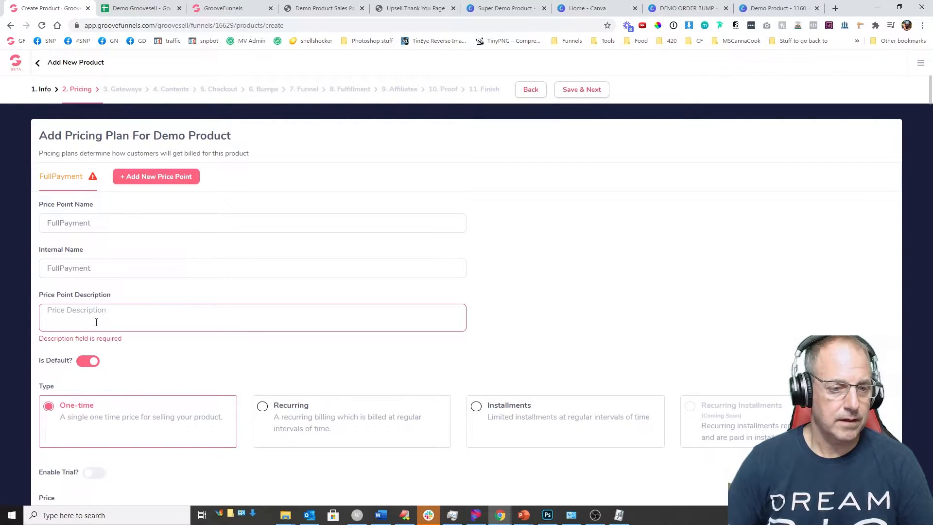
# Step: Set the price point description to 'FullPayment of 99' and save the pricing plan
pyautogui.doubleClick(76, 267)
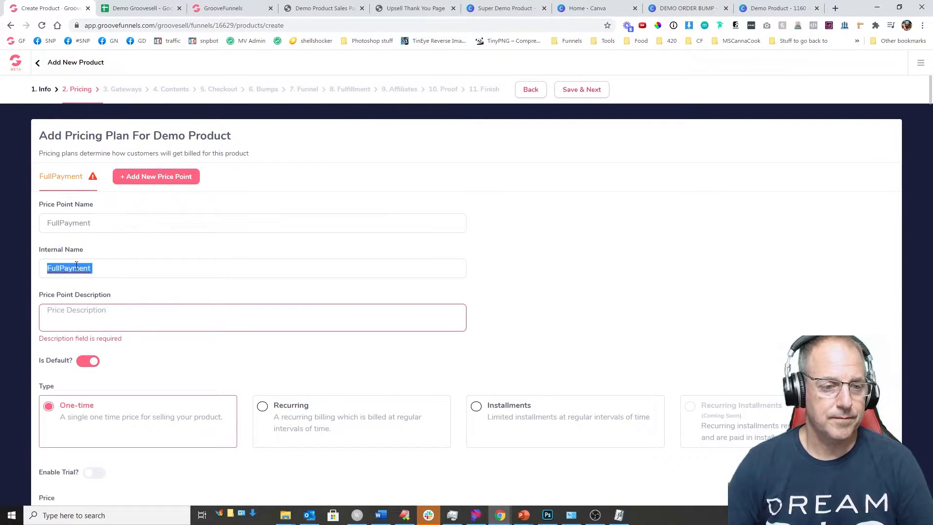
pyautogui.click(104, 320)
pyautogui.hotkey('ctrl', 'v')
pyautogui.write('of 99')
pyautogui.click(585, 92)
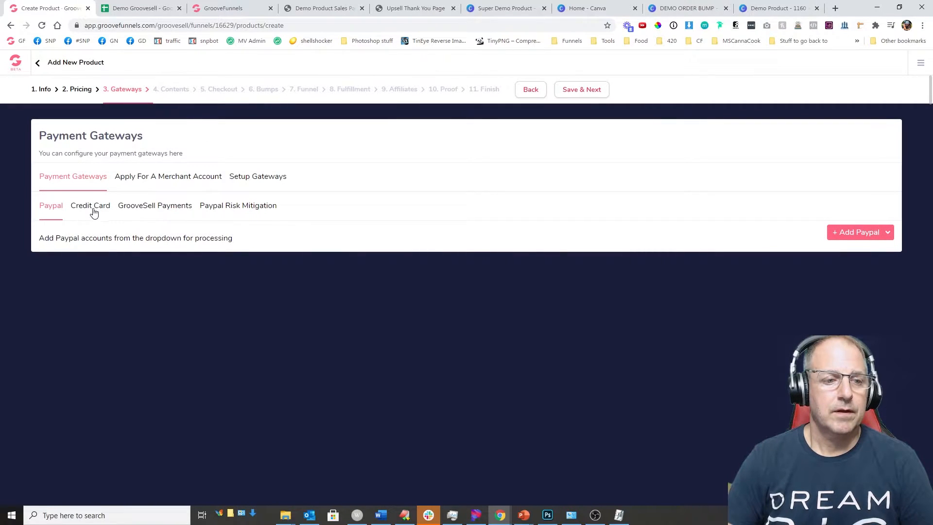
# Step: Add the Stripe Test card gateway and save the payment gateways
pyautogui.click(92, 210)
pyautogui.click(826, 233)
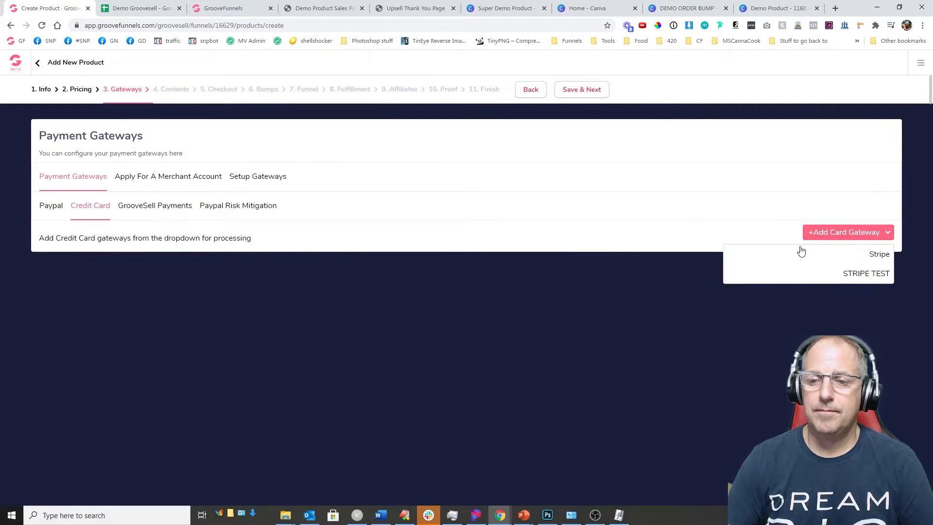
pyautogui.click(880, 270)
pyautogui.doubleClick(44, 267)
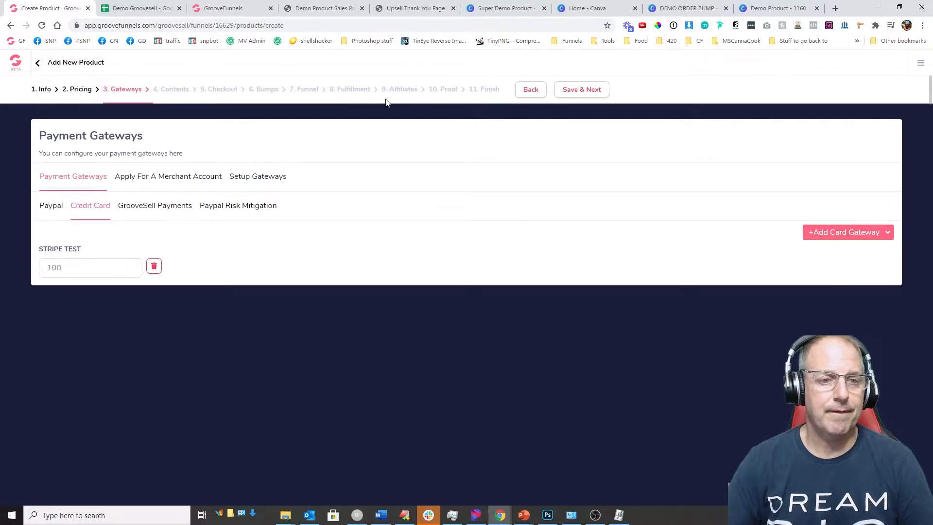
pyautogui.click(581, 91)
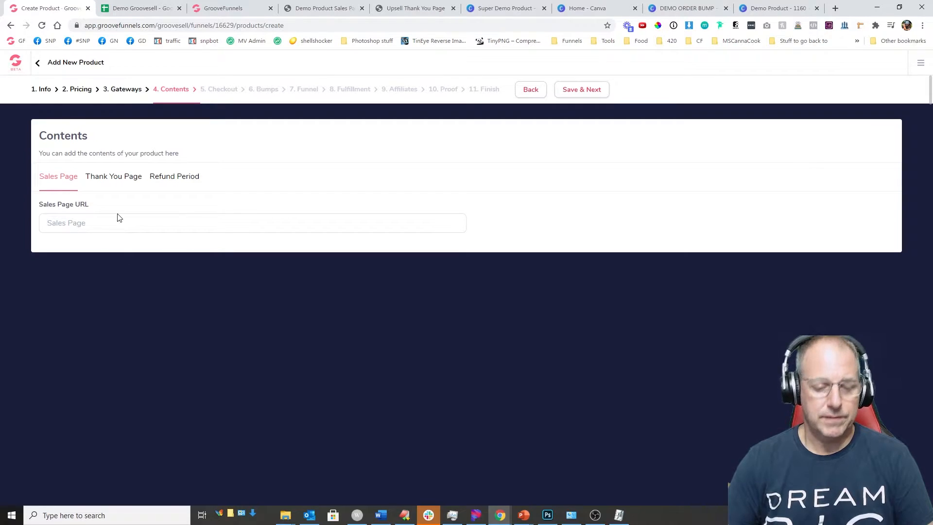
pyautogui.write('https://demogroove.com')
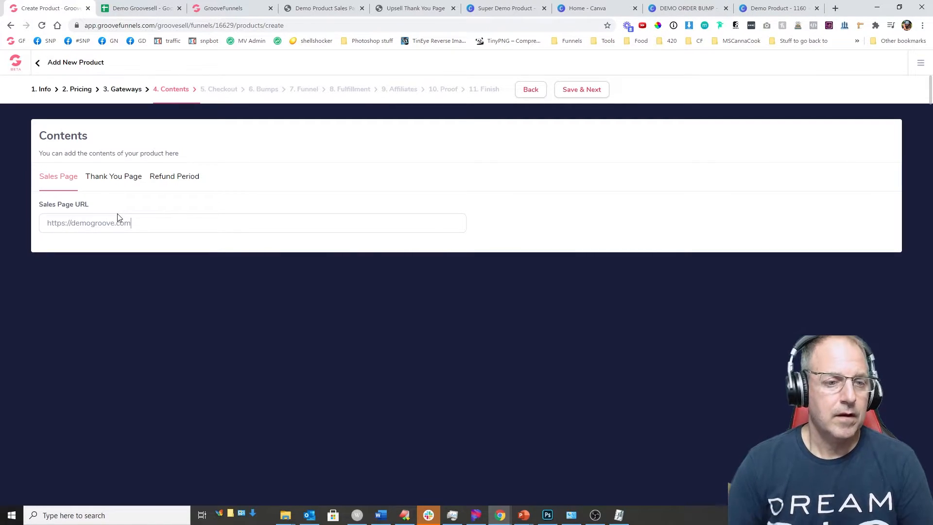
pyautogui.click(130, 178)
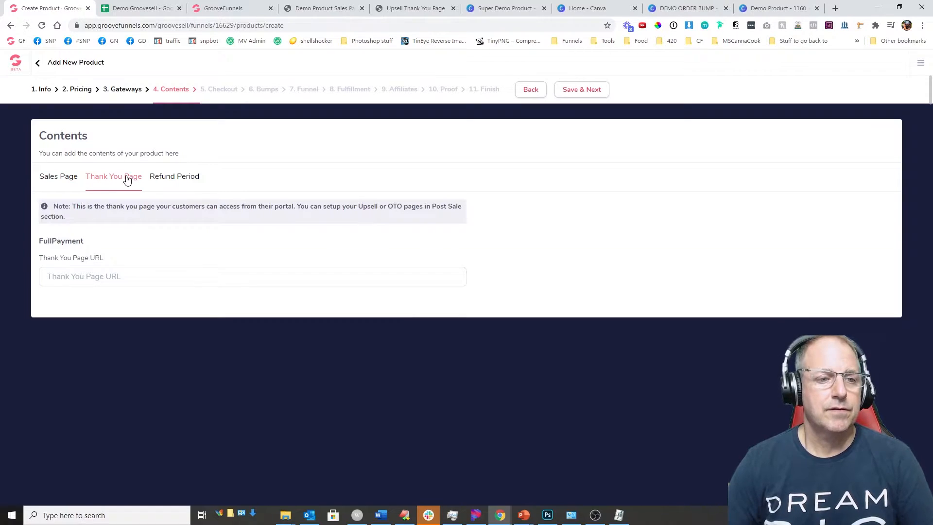
pyautogui.click(134, 9)
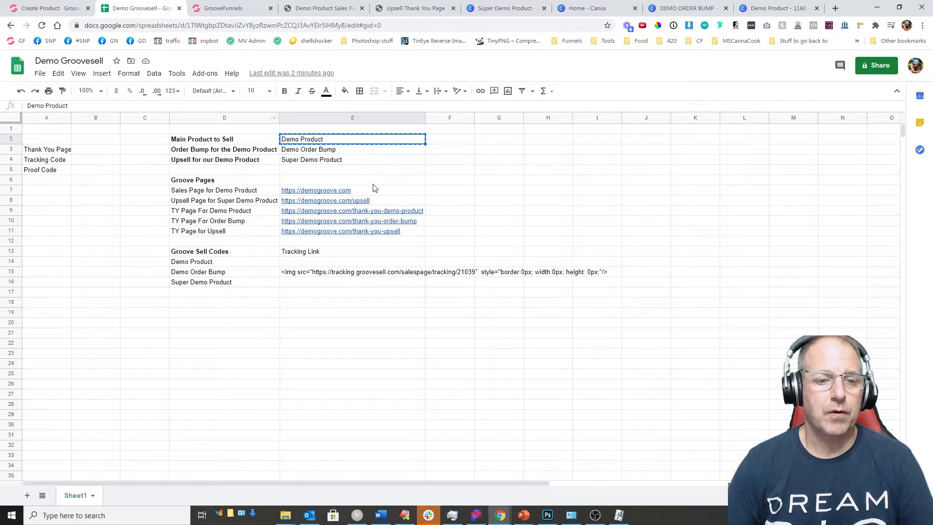
pyautogui.click(421, 214)
pyautogui.click(408, 229)
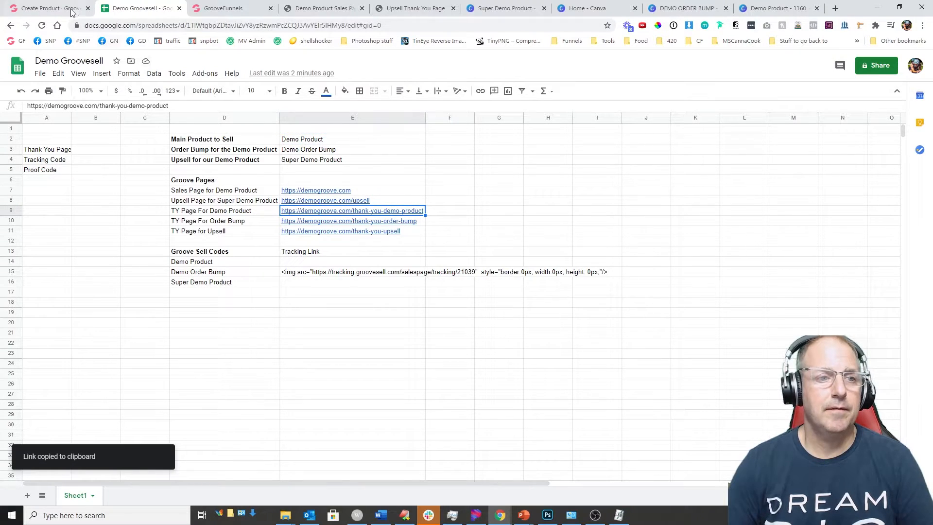
pyautogui.click(76, 11)
pyautogui.hotkey('ctrl', 'v')
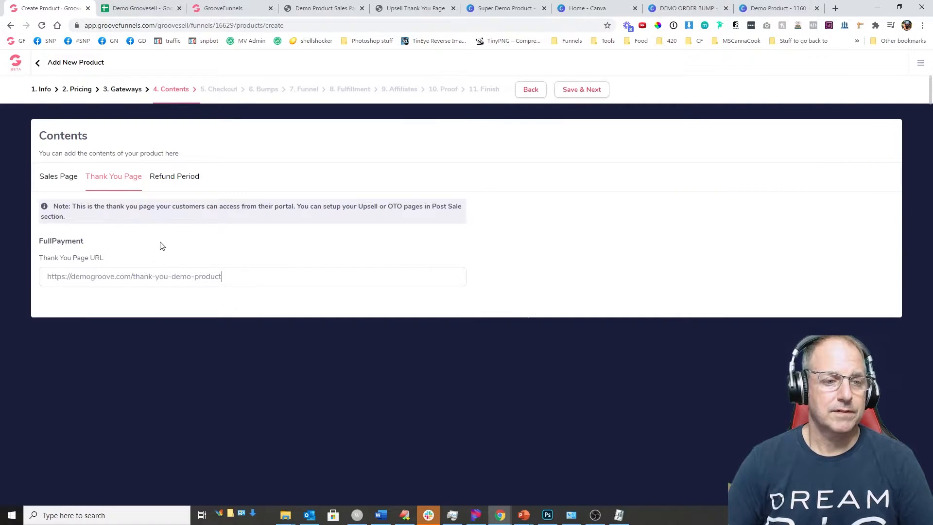
# Step: Save the contents and set the checkout product image to the Demo Product cover
pyautogui.click(171, 179)
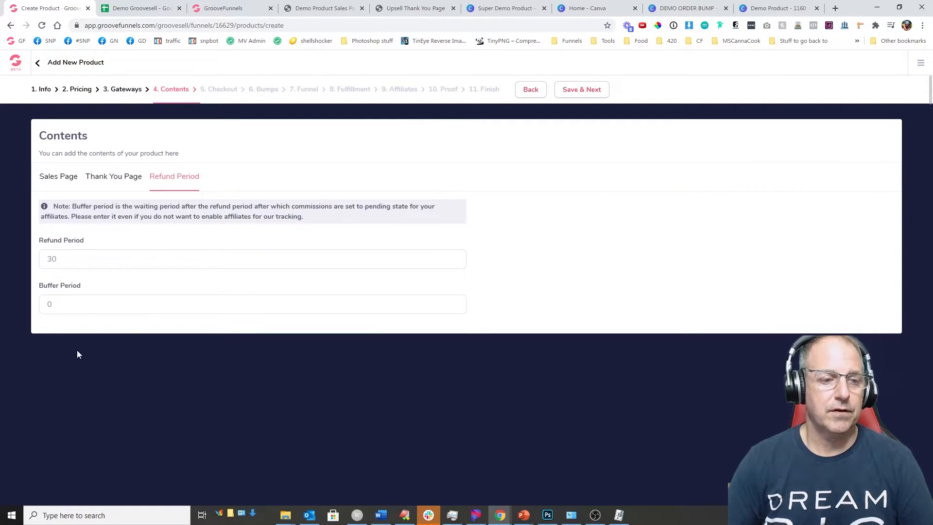
pyautogui.click(581, 90)
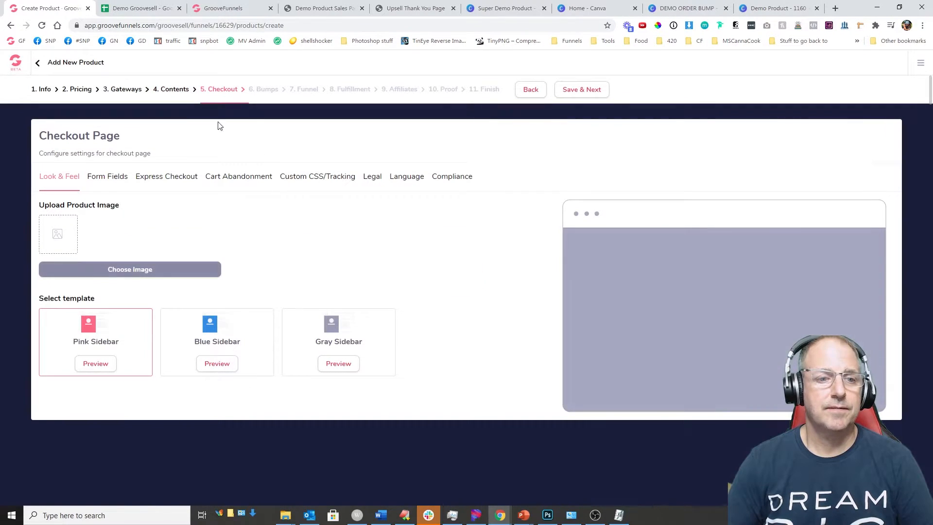
pyautogui.click(100, 268)
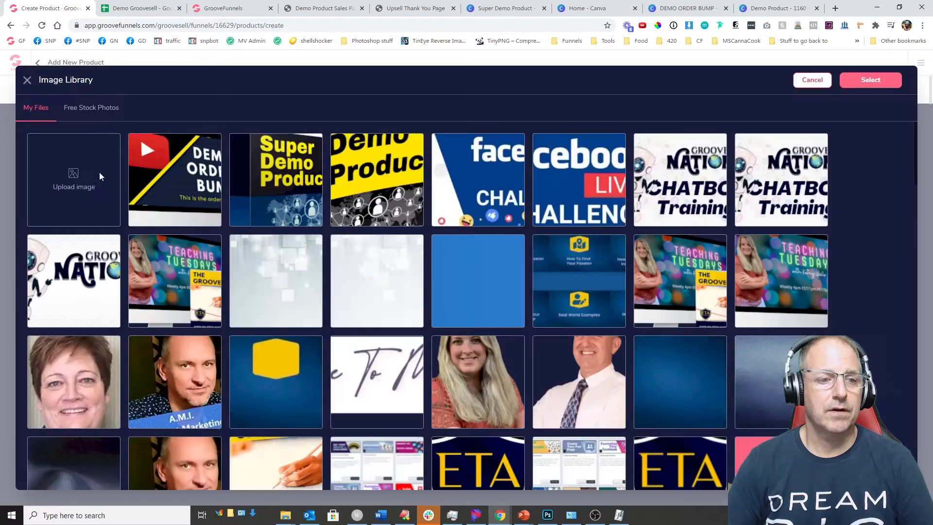
pyautogui.click(372, 186)
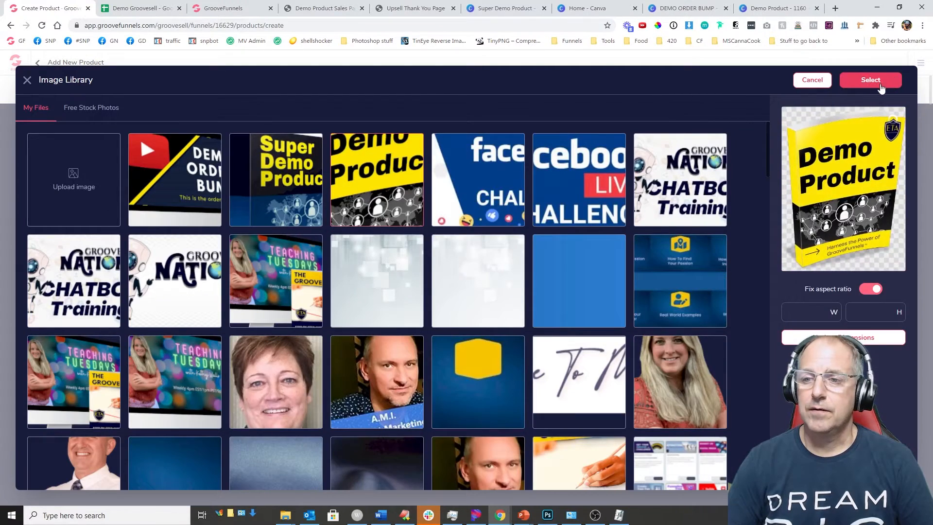
pyautogui.click(870, 80)
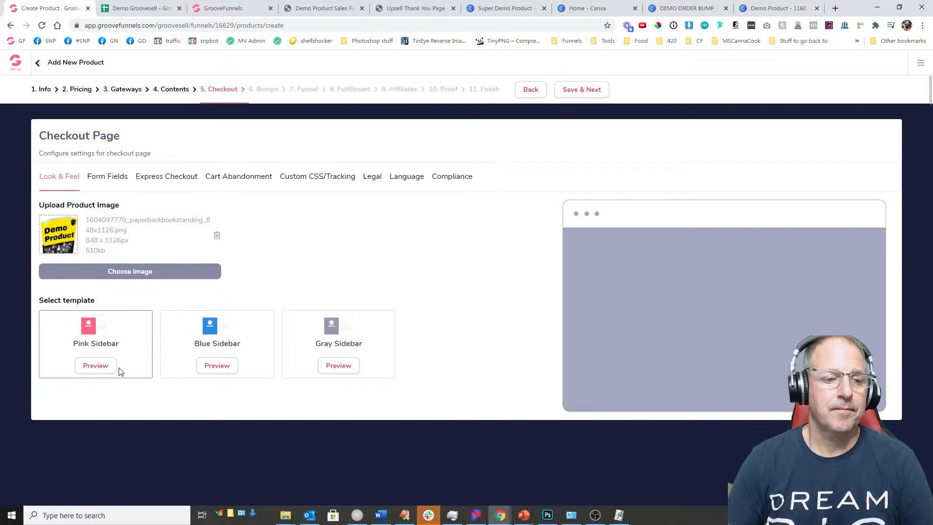
# Step: Remove the Company and Phone fields from the checkout form
pyautogui.click(112, 178)
pyautogui.click(526, 251)
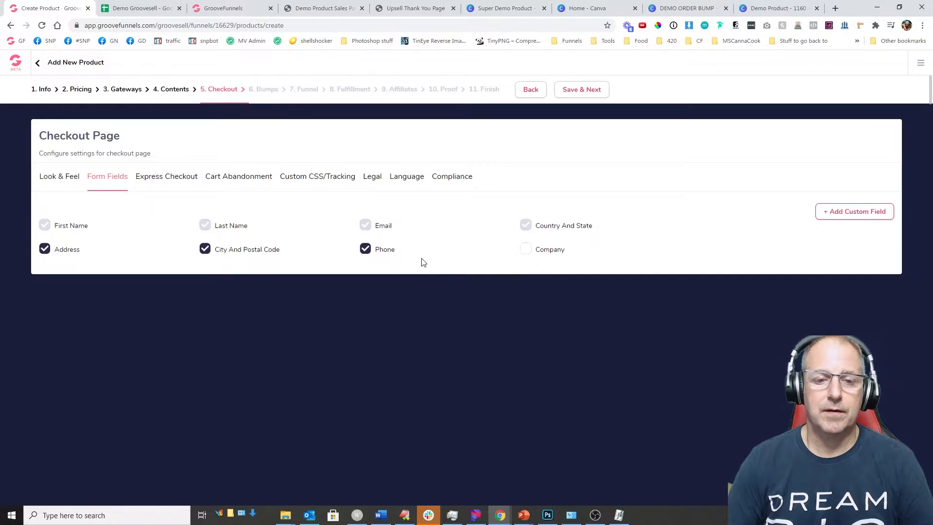
pyautogui.click(365, 249)
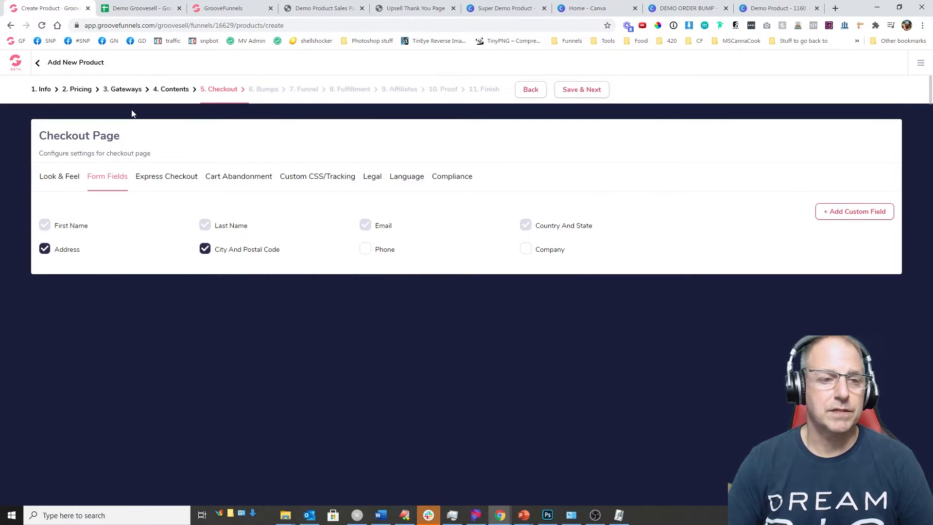
pyautogui.click(168, 183)
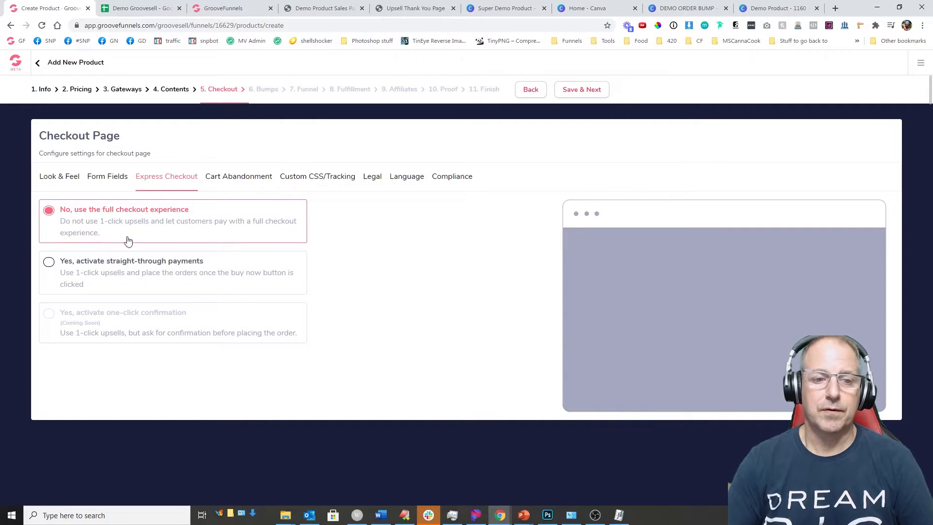
# Step: Review an ActiveCampaign cart abandonment integration, dismiss it unadded, and save the checkout settings
pyautogui.click(257, 177)
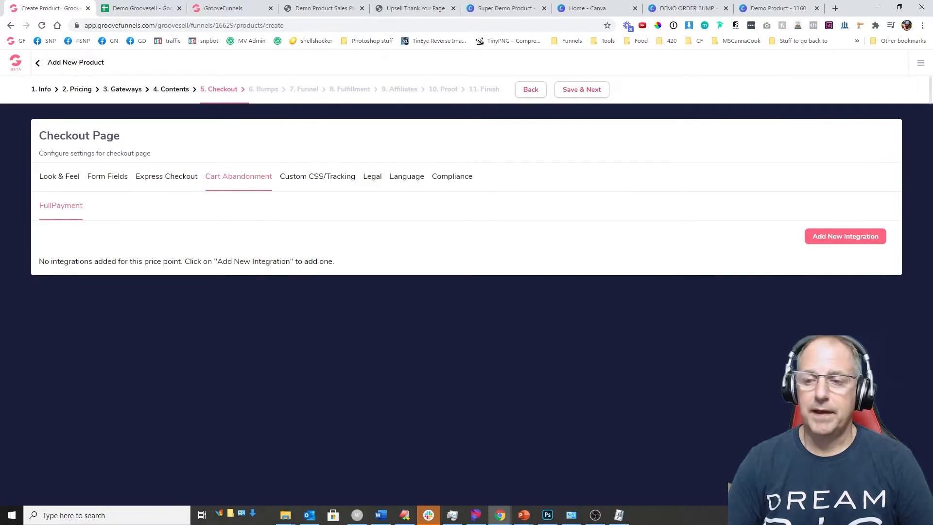
pyautogui.click(837, 238)
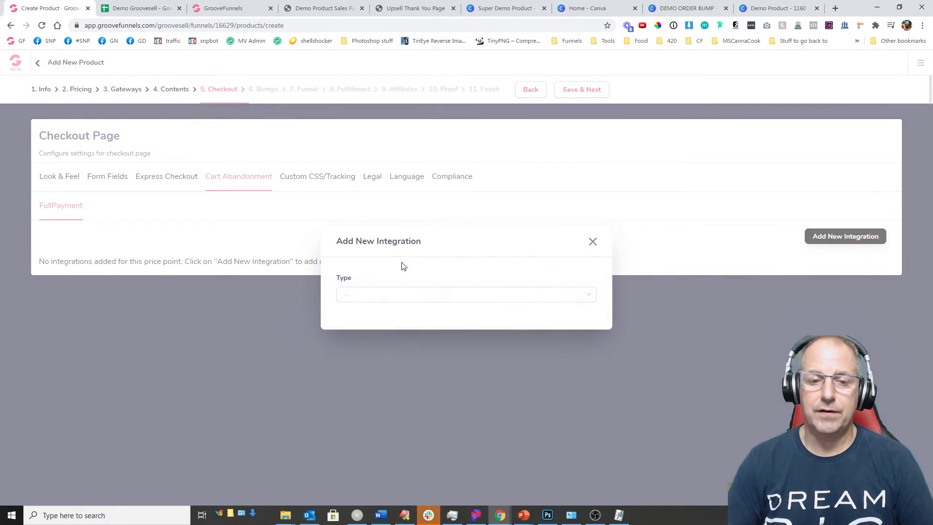
pyautogui.click(387, 298)
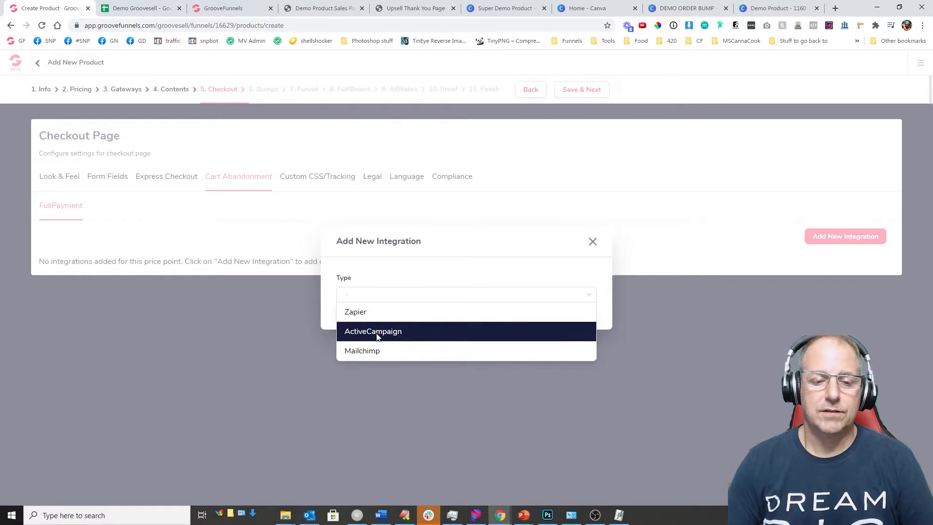
pyautogui.click(384, 332)
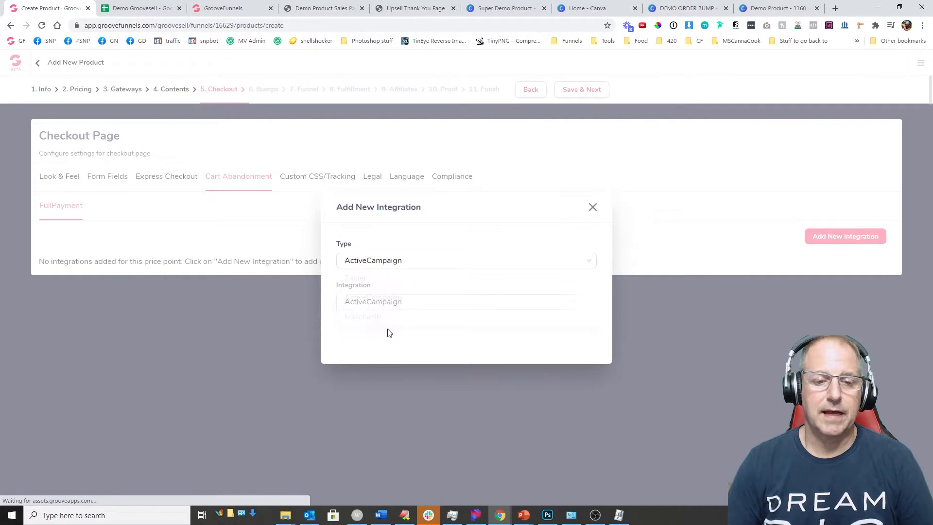
pyautogui.click(378, 310)
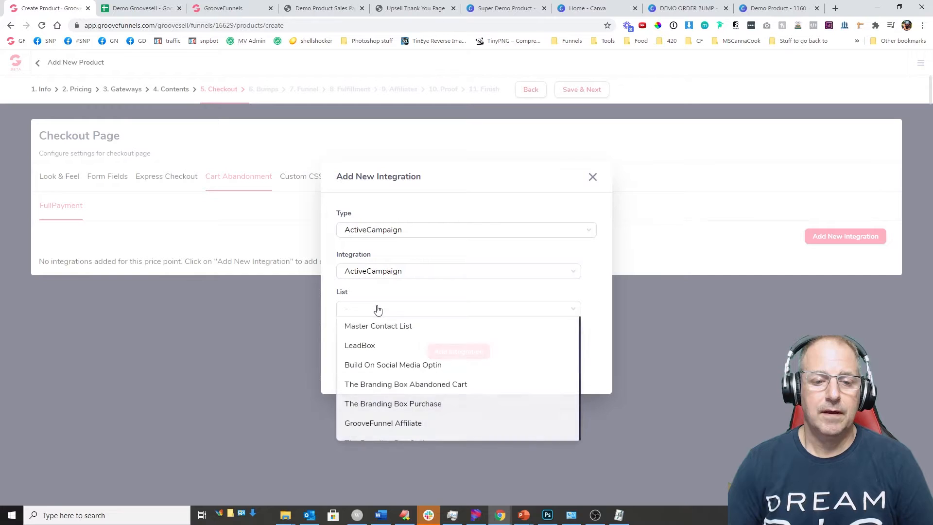
pyautogui.click(595, 185)
pyautogui.click(593, 177)
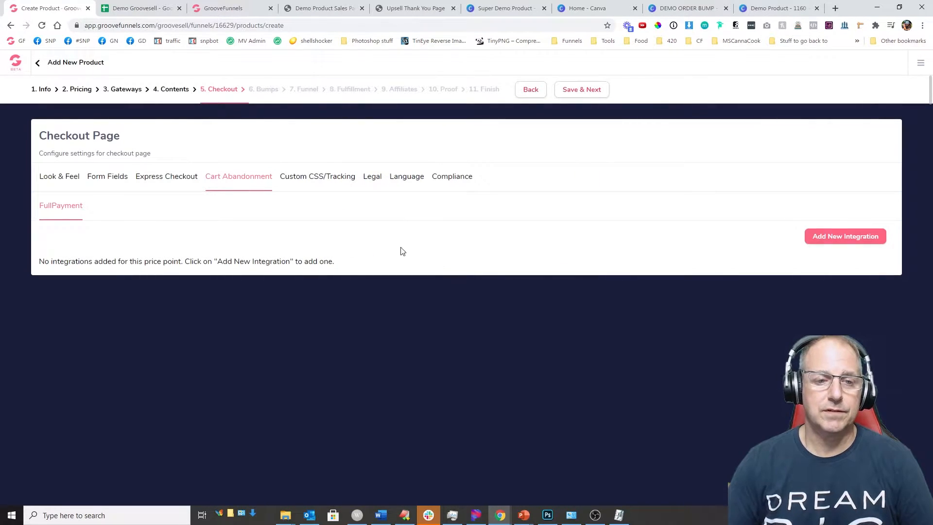
pyautogui.click(580, 91)
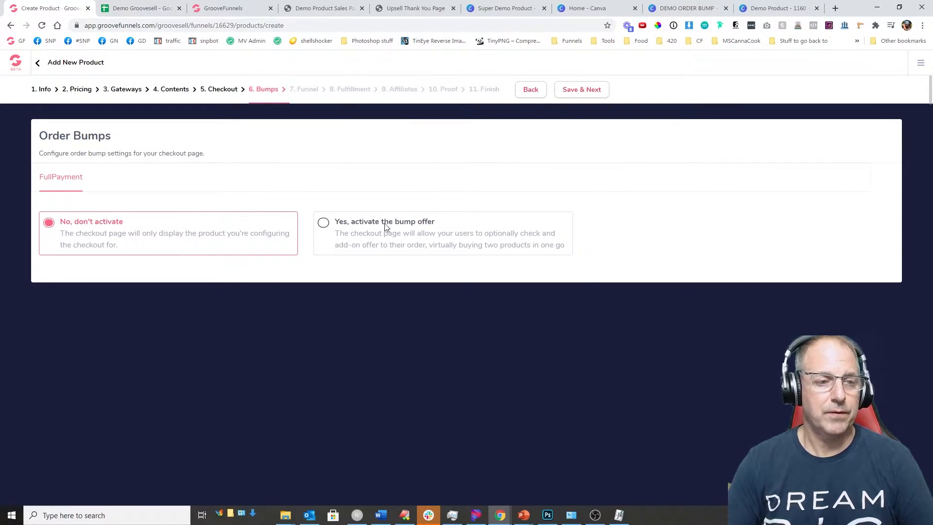
# Step: Turn on the bump offer with heading 'Demo Order Bump' and description 'Te Demo Order Bump'
pyautogui.click(321, 225)
pyautogui.scroll(-1, 372, 255)
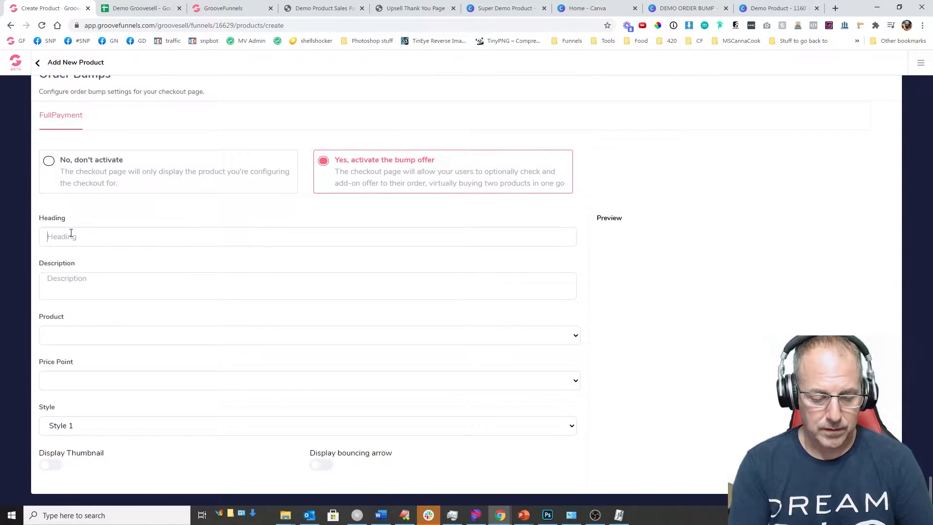
pyautogui.click(123, 7)
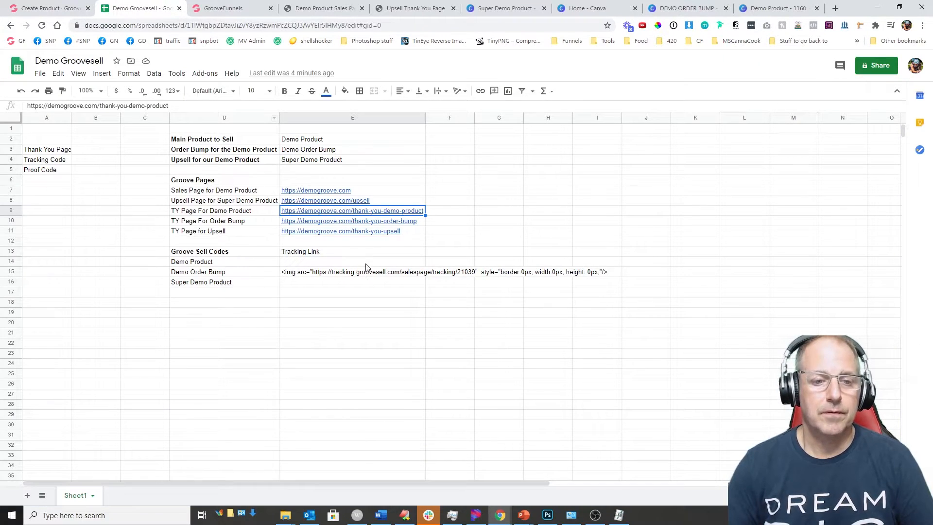
pyautogui.click(335, 151)
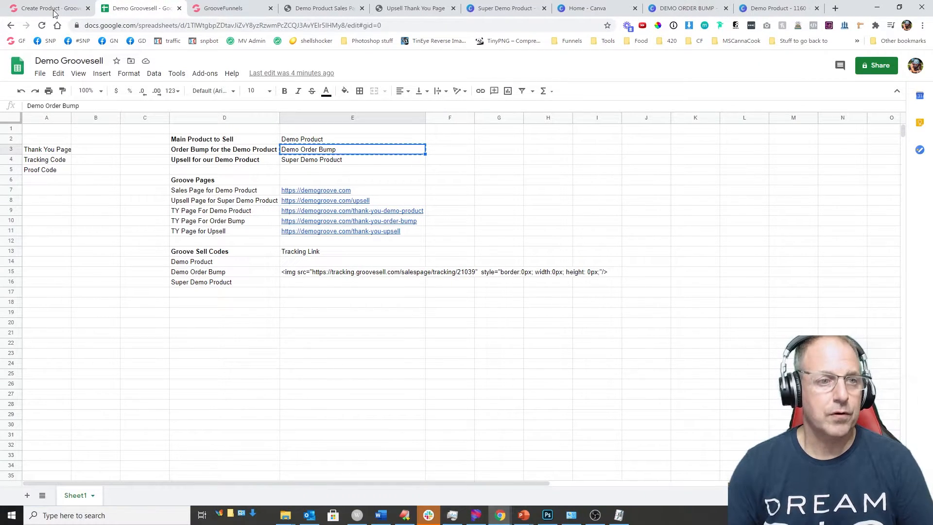
pyautogui.click(49, 8)
pyautogui.click(100, 238)
pyautogui.hotkey('ctrl', 'v')
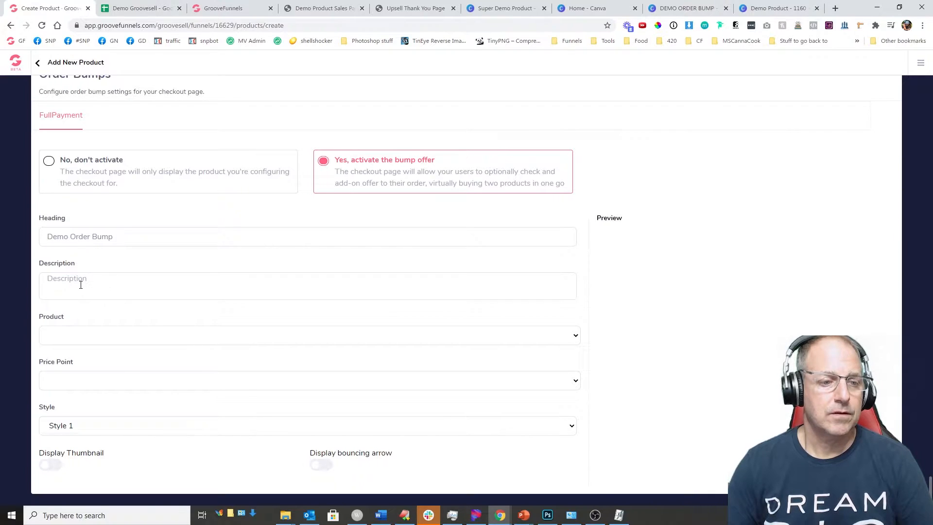
pyautogui.click(112, 283)
pyautogui.write('This is the description o')
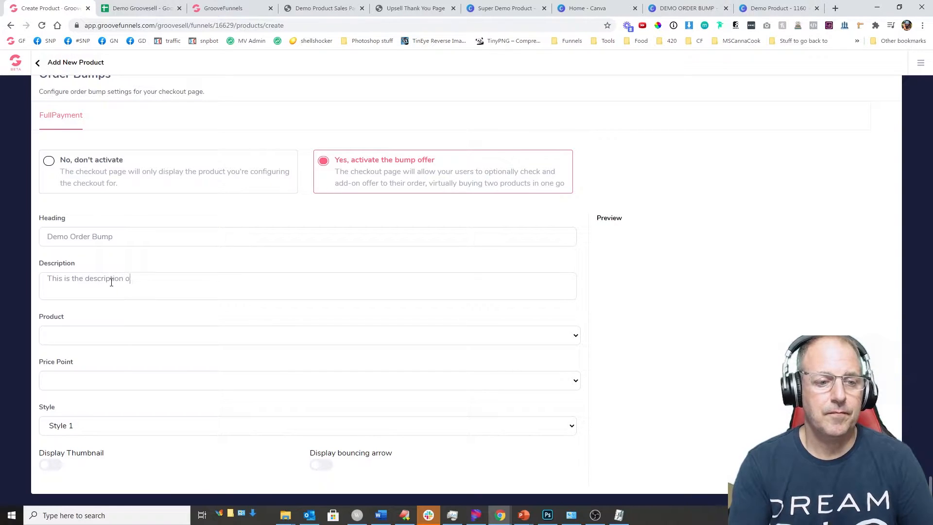
pyautogui.write('e Demo Order Bump')
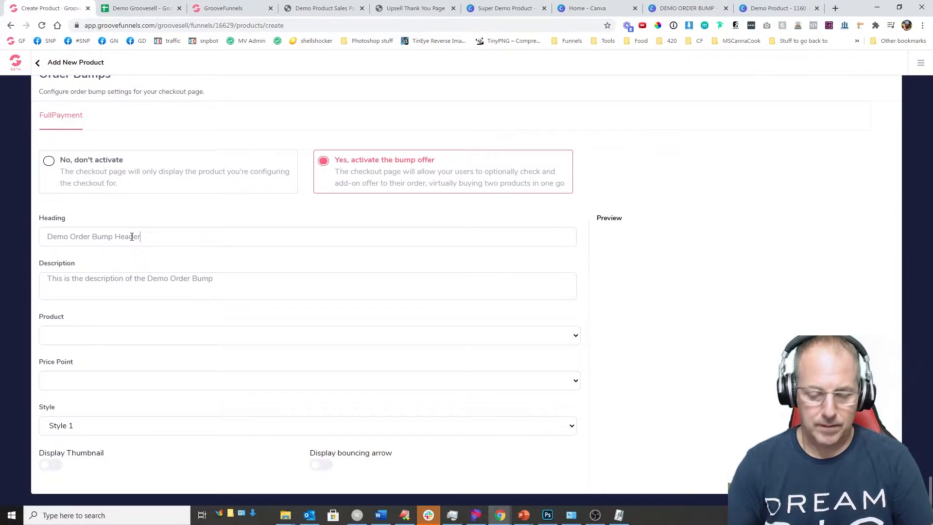
# Step: Choose Demo Order Bump as the bump product at the one time payment price point
pyautogui.click(81, 334)
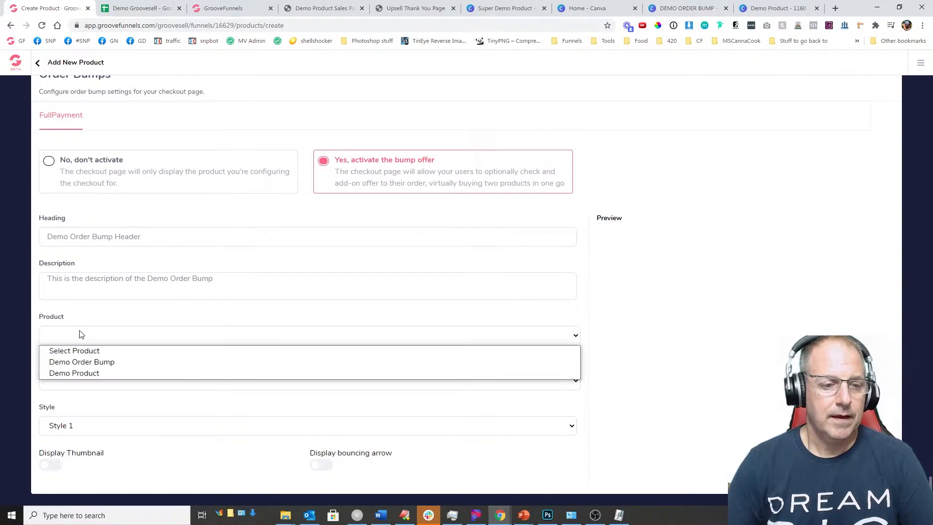
pyautogui.click(82, 363)
pyautogui.click(110, 381)
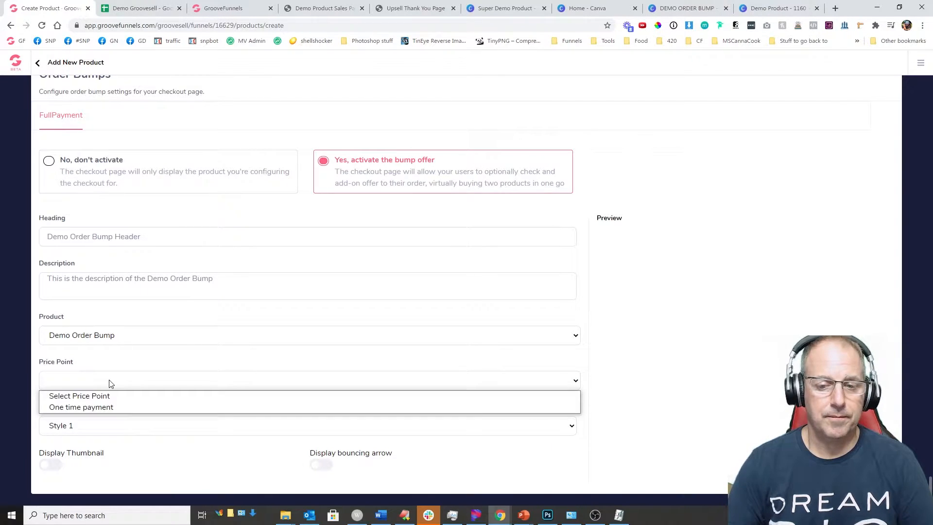
pyautogui.click(102, 408)
# Step: After previewing Styles 1–3, use Style 1 with thumbnail and bouncing arrow shown
pyautogui.click(98, 427)
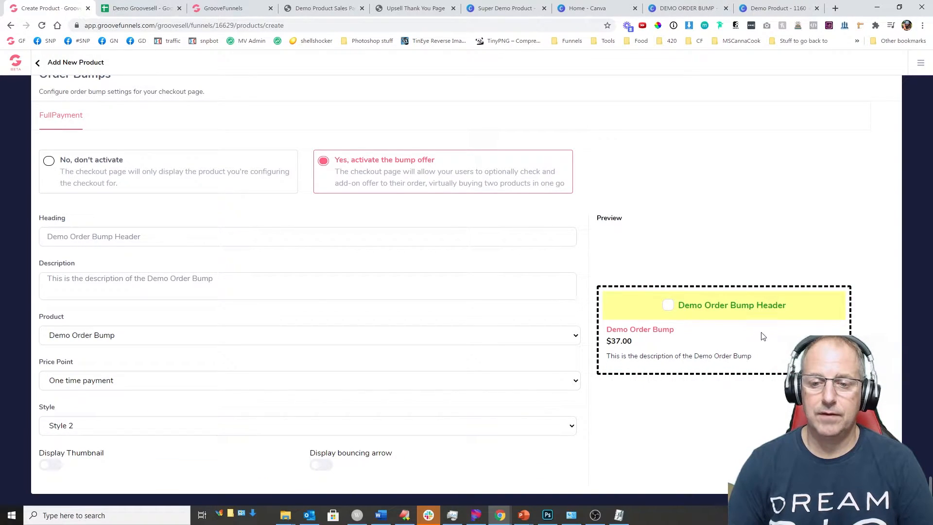
pyautogui.click(117, 426)
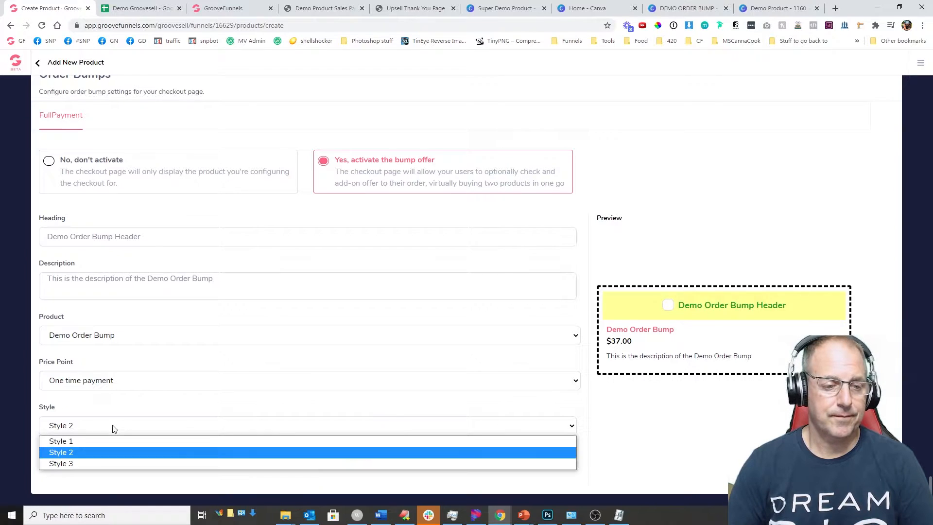
pyautogui.click(82, 437)
pyautogui.click(82, 427)
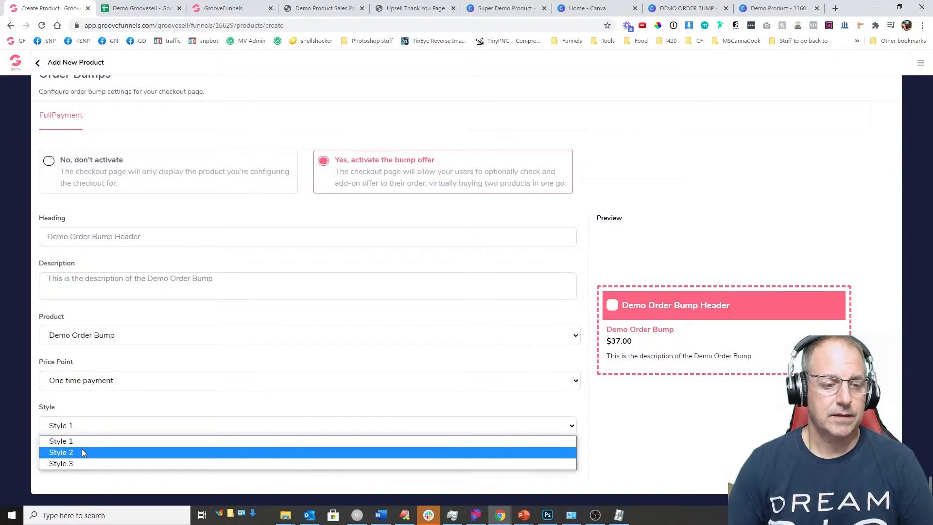
pyautogui.click(82, 448)
pyautogui.click(87, 430)
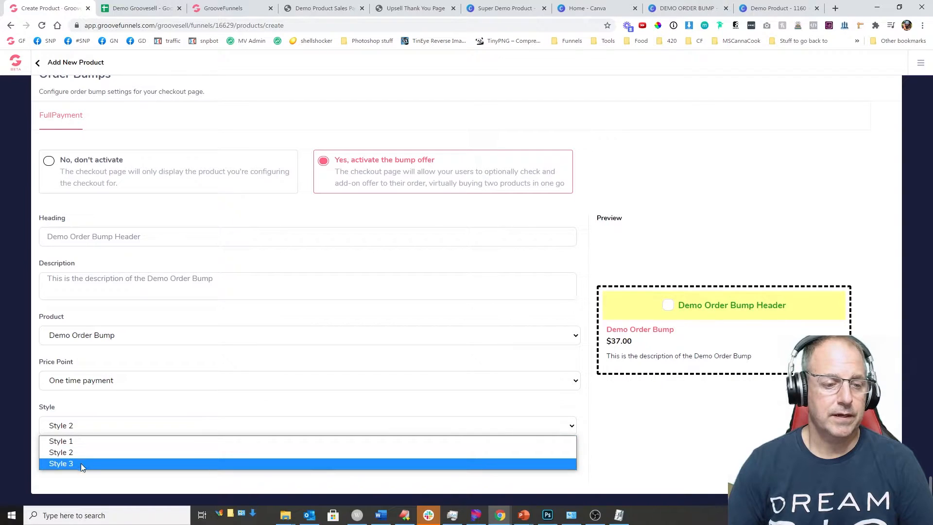
pyautogui.click(83, 462)
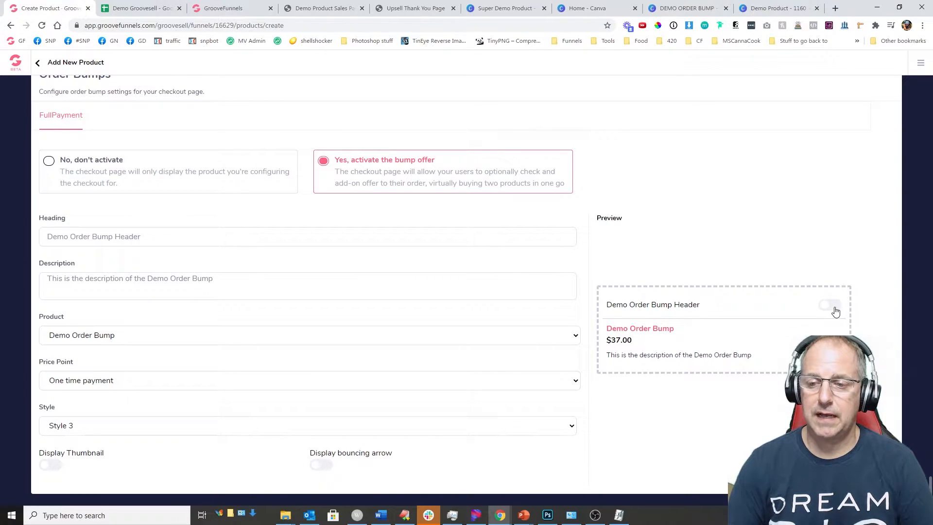
pyautogui.click(146, 428)
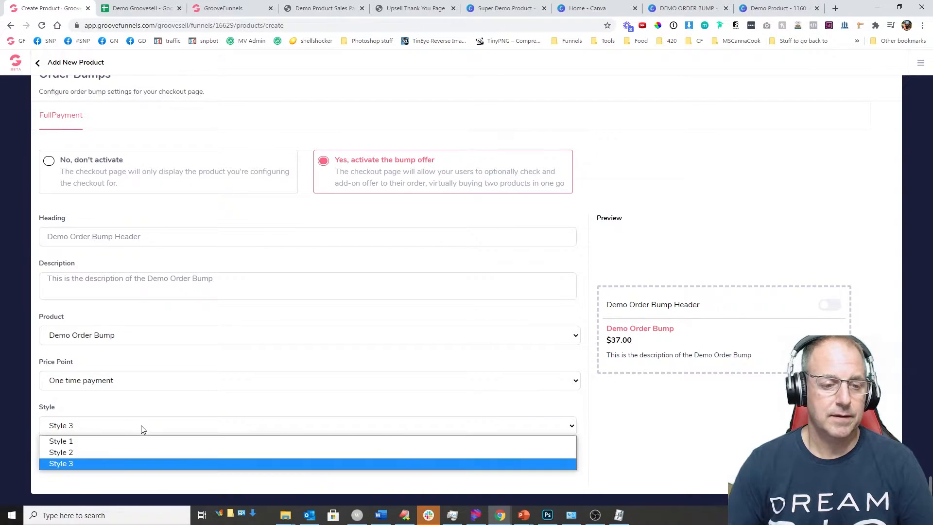
pyautogui.click(99, 441)
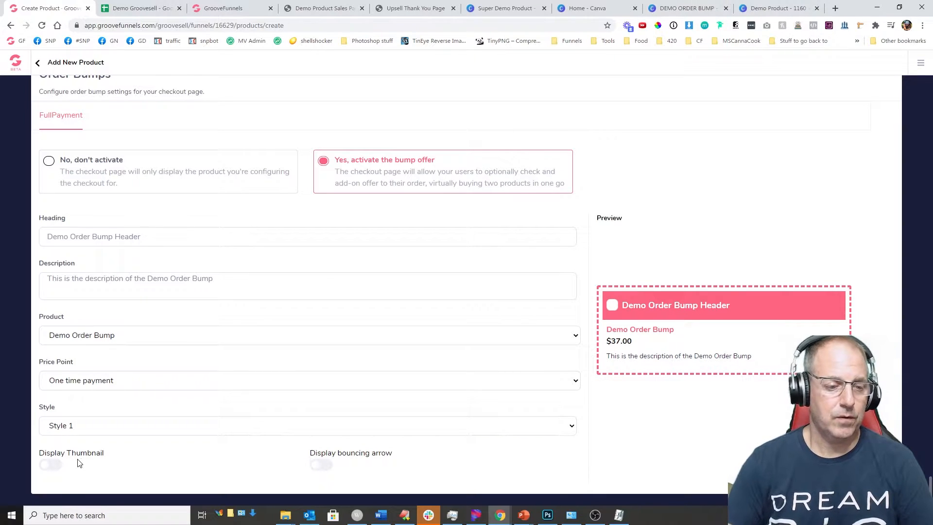
pyautogui.click(58, 465)
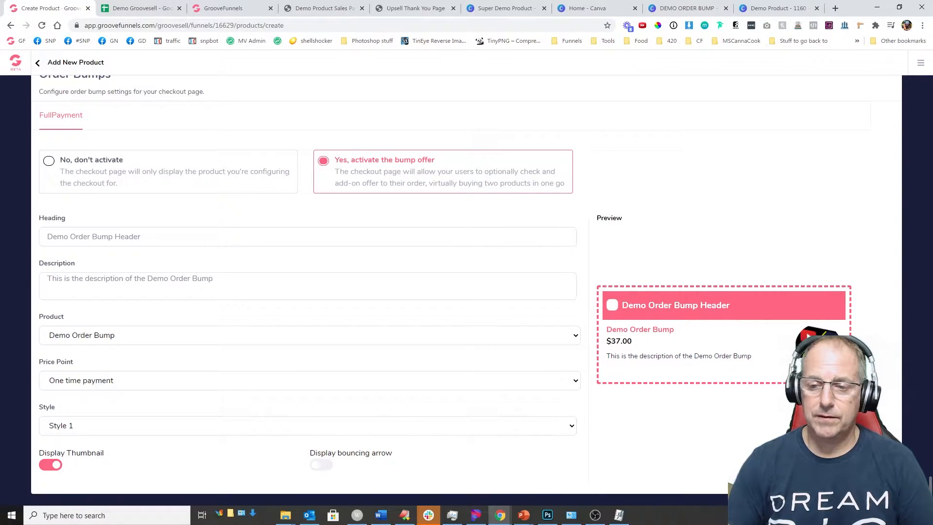
pyautogui.click(319, 467)
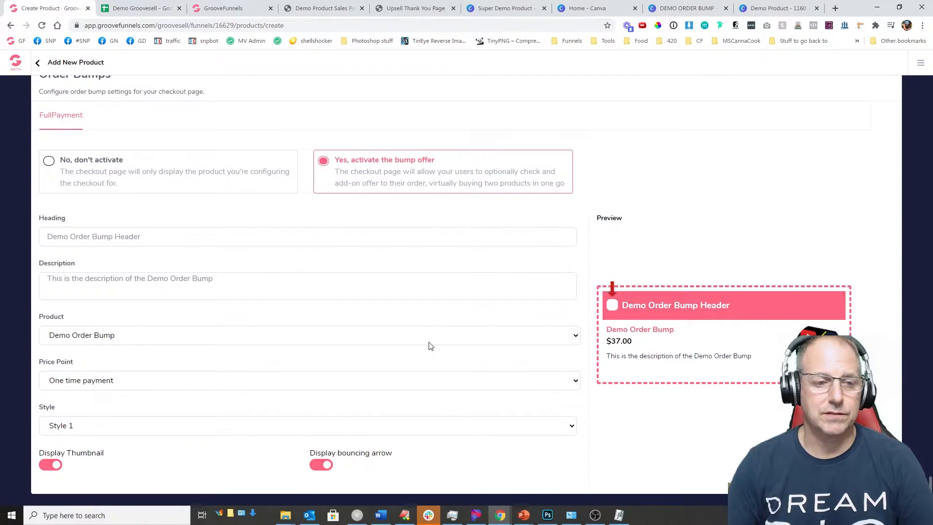
pyautogui.scroll(2, 426, 336)
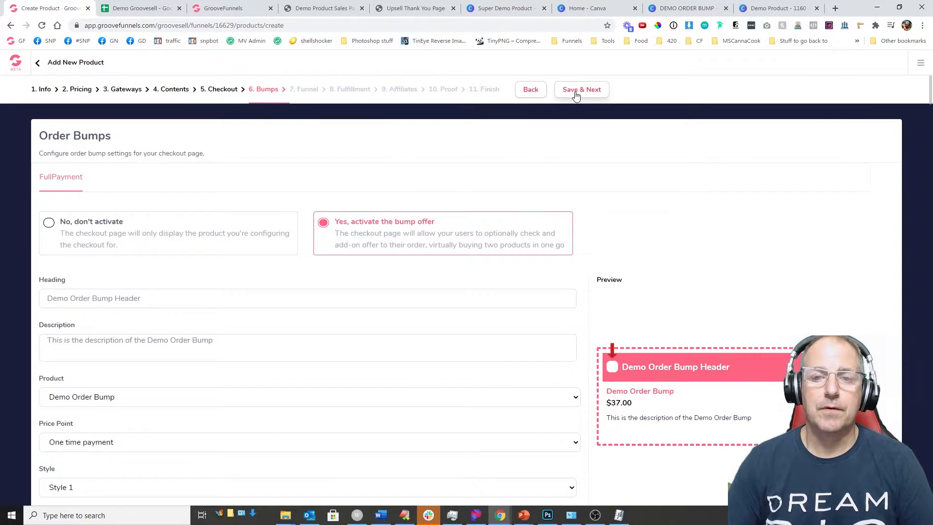
# Step: Save the bump settings and make the post-purchase page type Upsell Page
pyautogui.click(577, 94)
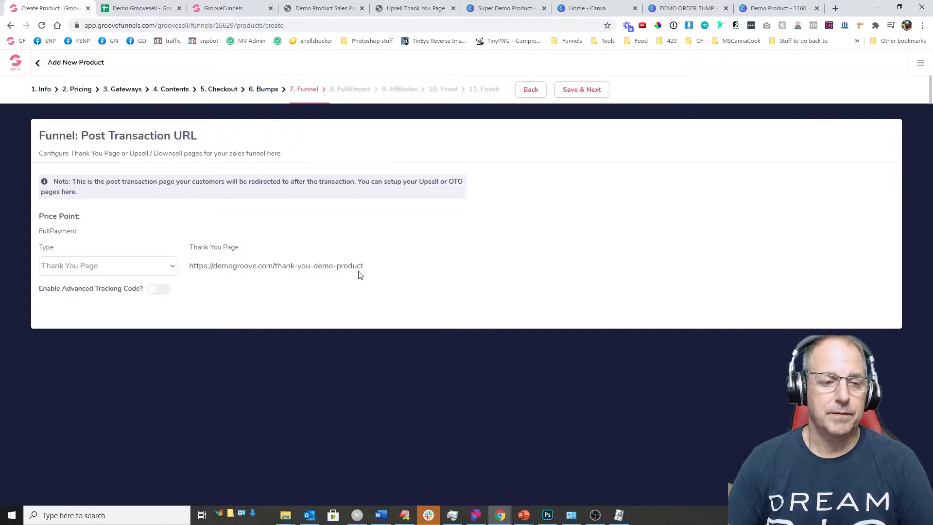
pyautogui.click(133, 271)
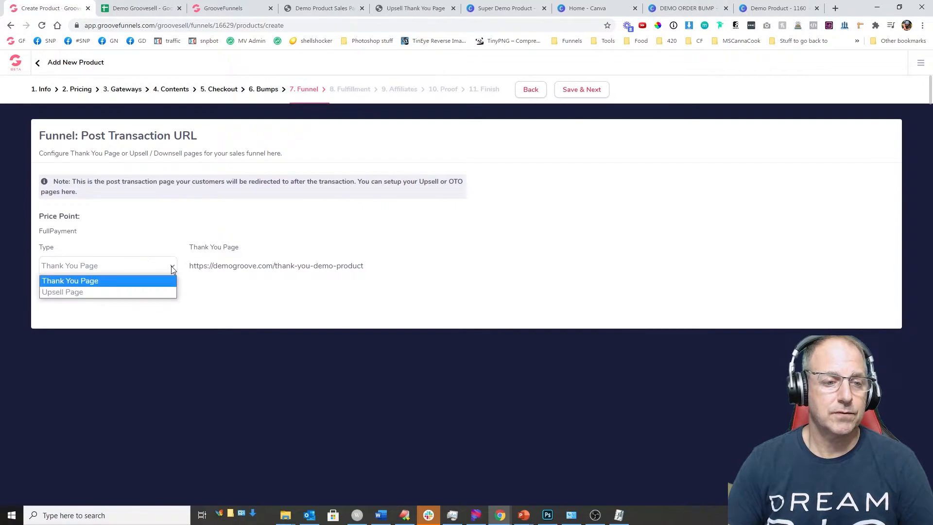
pyautogui.click(62, 291)
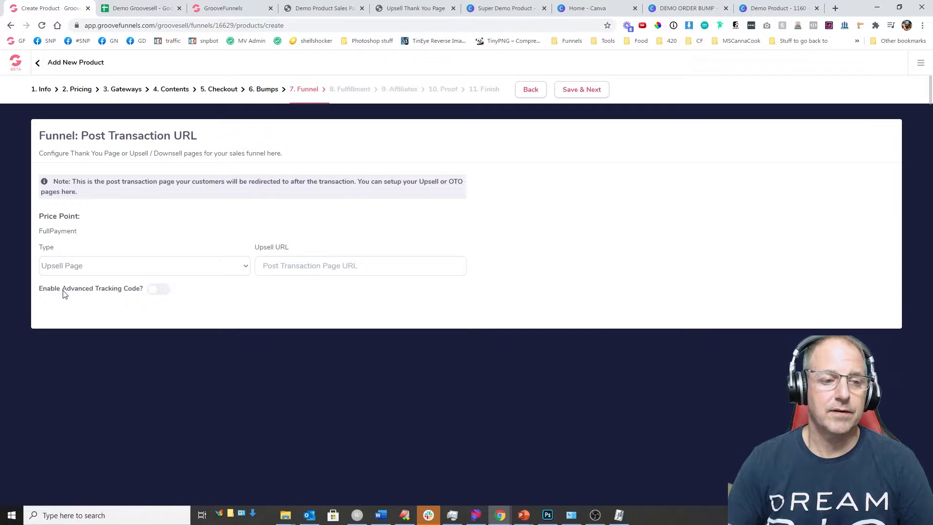
pyautogui.click(142, 8)
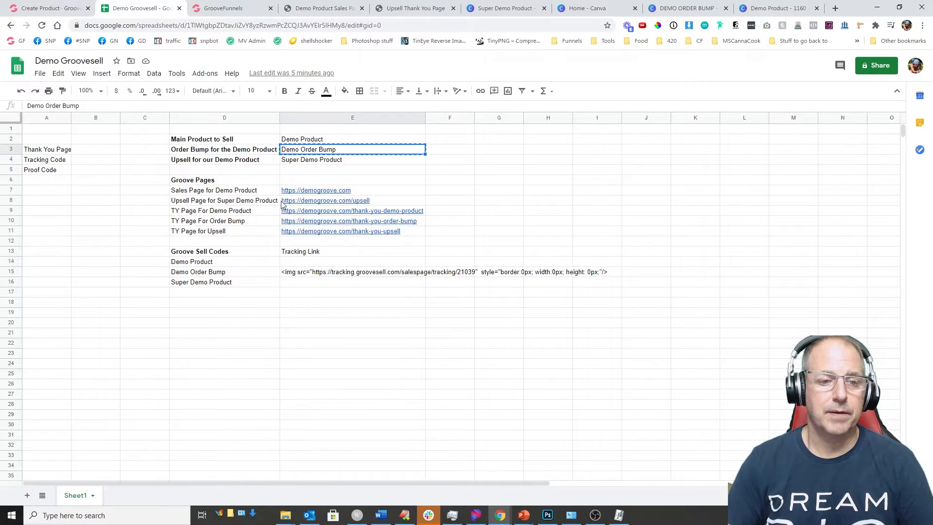
pyautogui.click(378, 201)
pyautogui.click(407, 216)
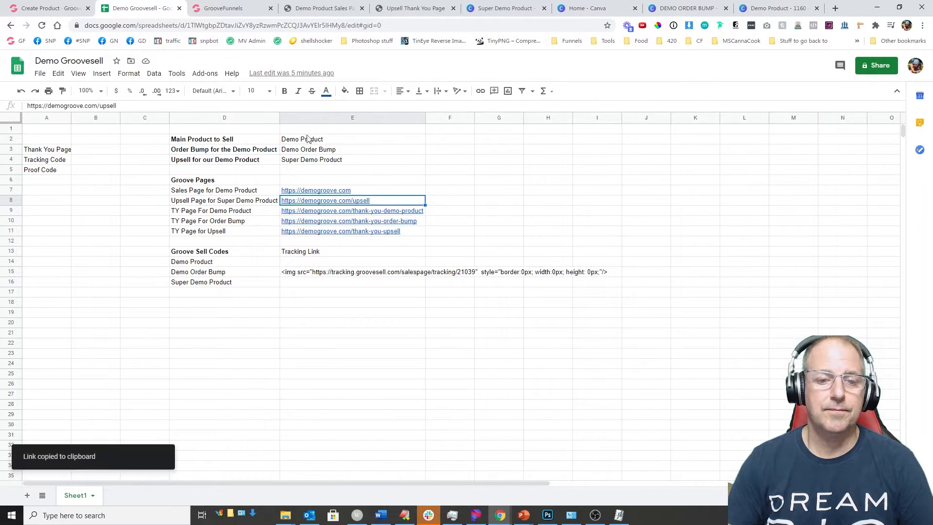
pyautogui.click(57, 10)
pyautogui.click(383, 266)
pyautogui.hotkey('ctrl', 'v')
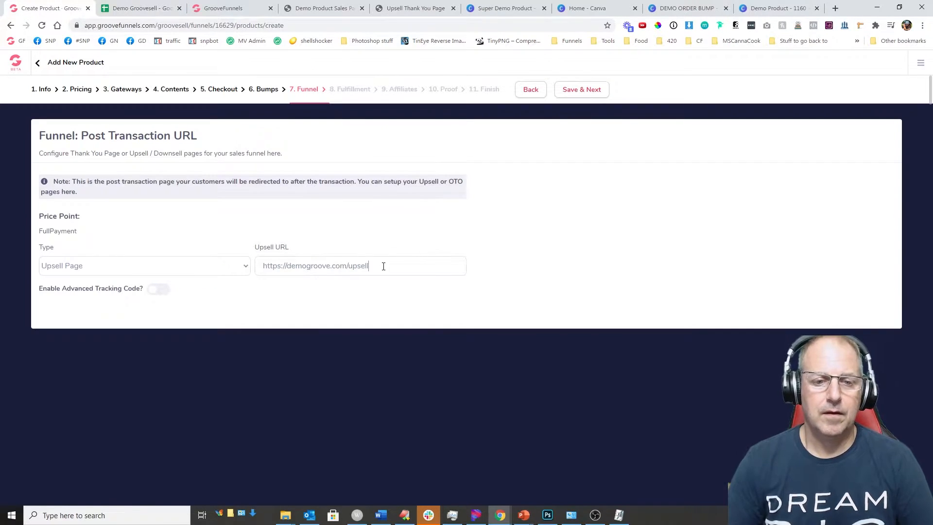
pyautogui.click(577, 92)
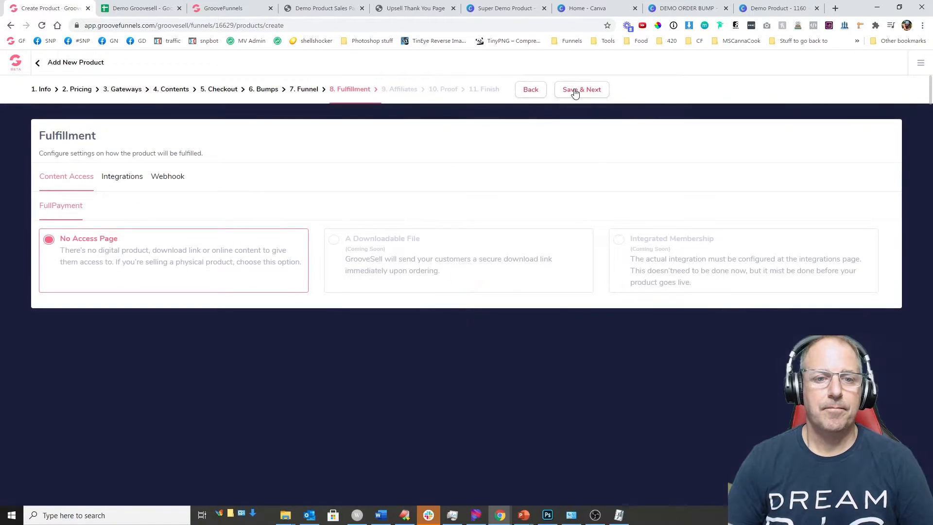
# Step: Try an ActiveCampaign fulfillment integration, cancel it, and save fulfillment with no integrations
pyautogui.click(126, 179)
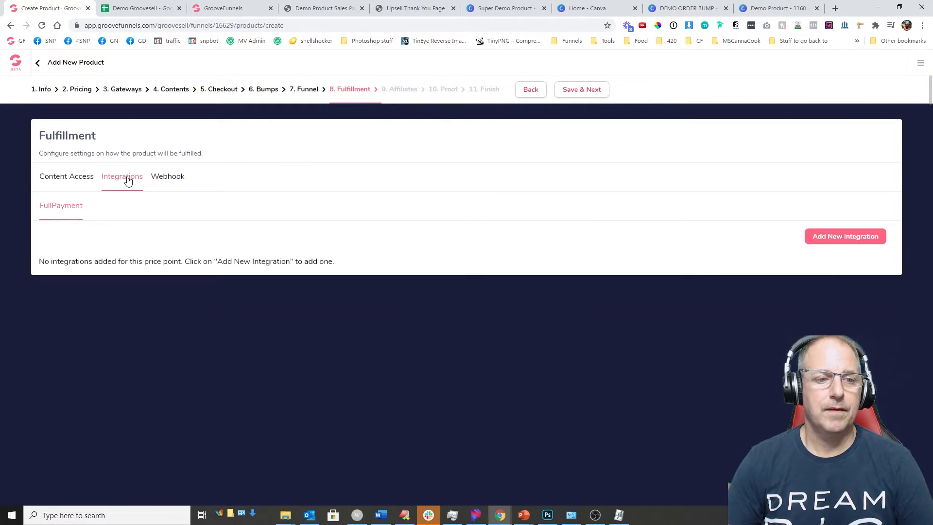
pyautogui.click(850, 236)
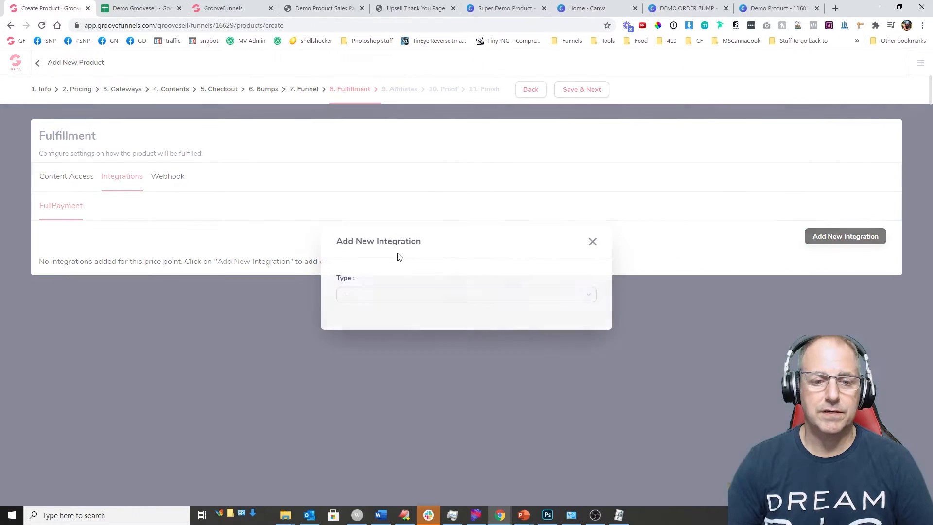
pyautogui.click(386, 295)
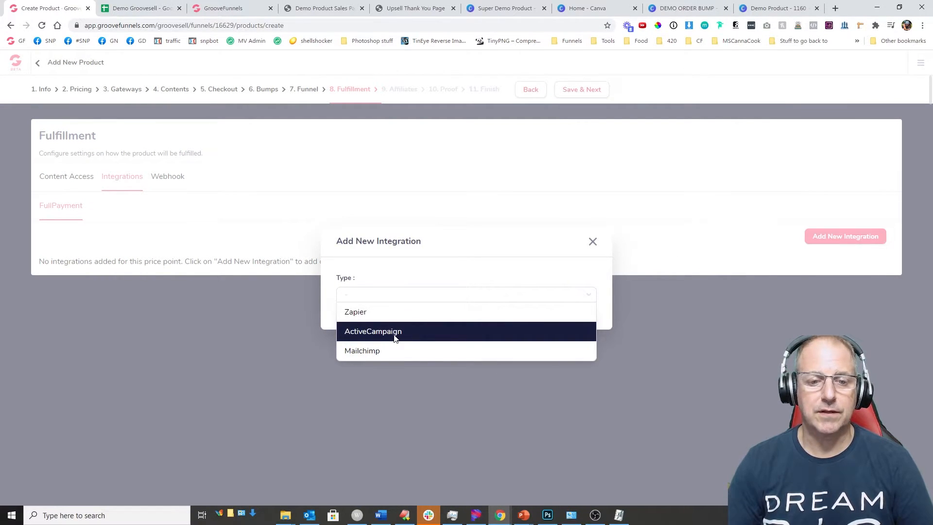
pyautogui.click(394, 336)
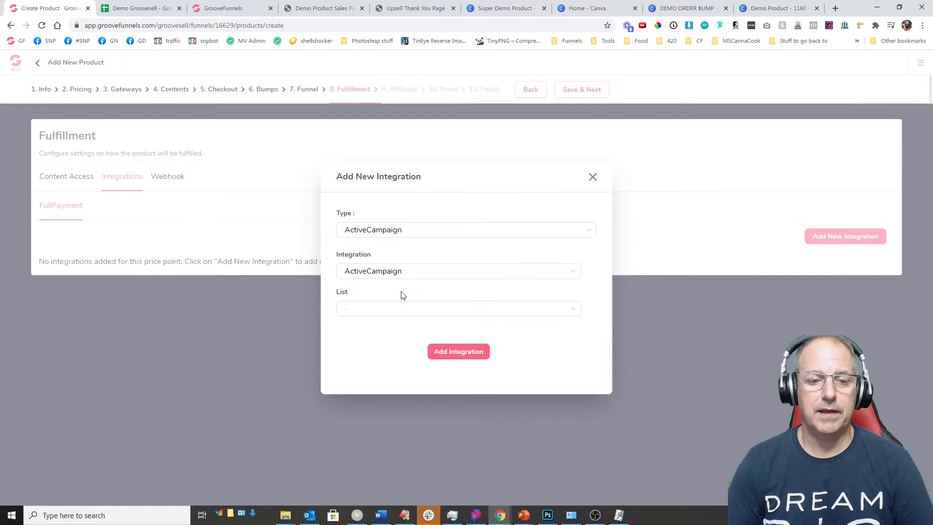
pyautogui.click(405, 308)
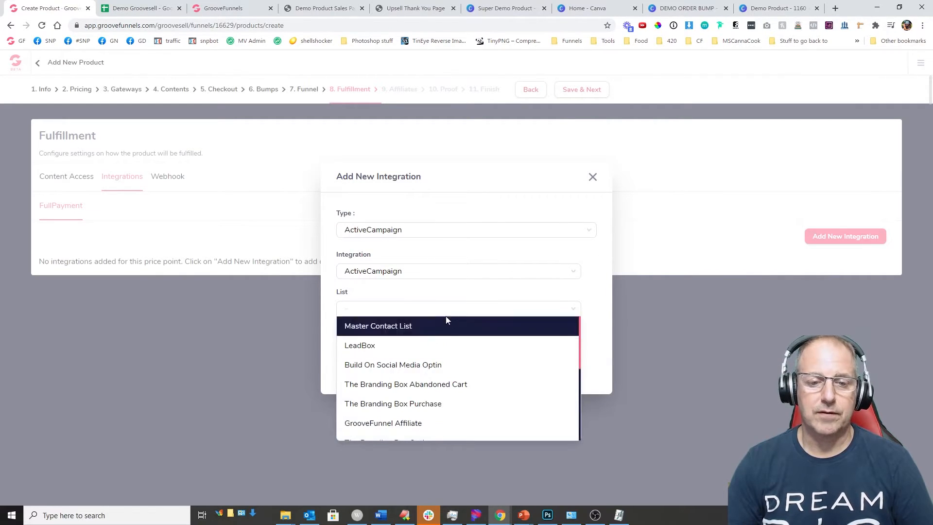
pyautogui.click(456, 289)
pyautogui.click(592, 177)
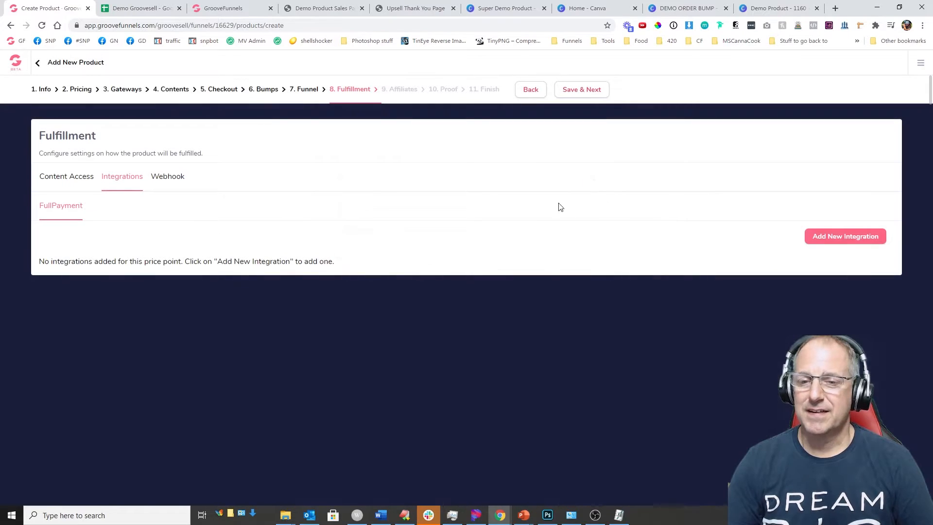
pyautogui.click(580, 92)
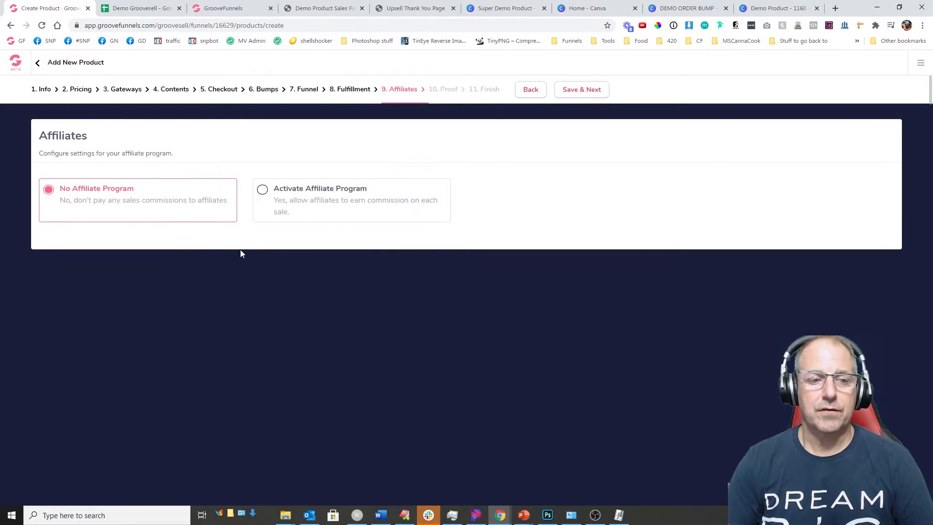
# Step: Skip the affiliate program and start a 'Demo Product Proof' widget reading 'Just got the demo product'
pyautogui.click(574, 93)
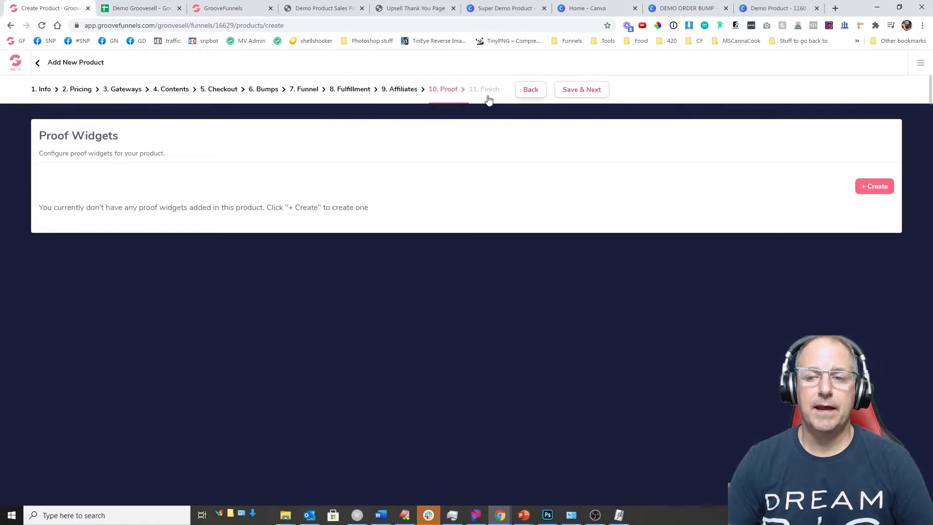
pyautogui.click(879, 187)
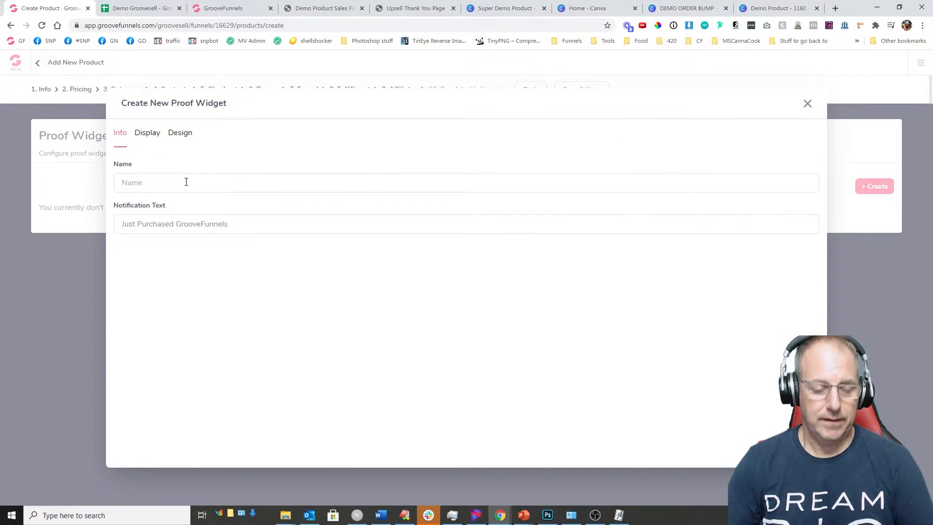
pyautogui.write('Dem')
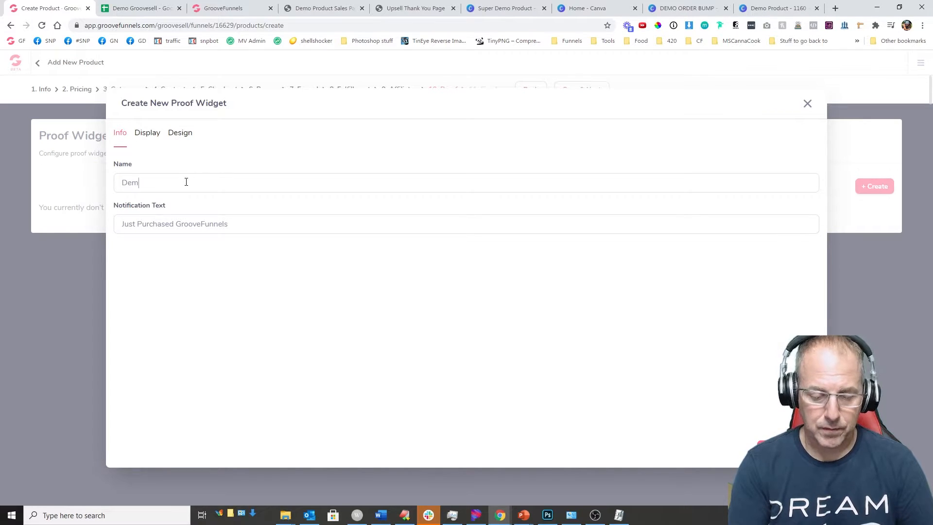
pyautogui.write('o Proof')
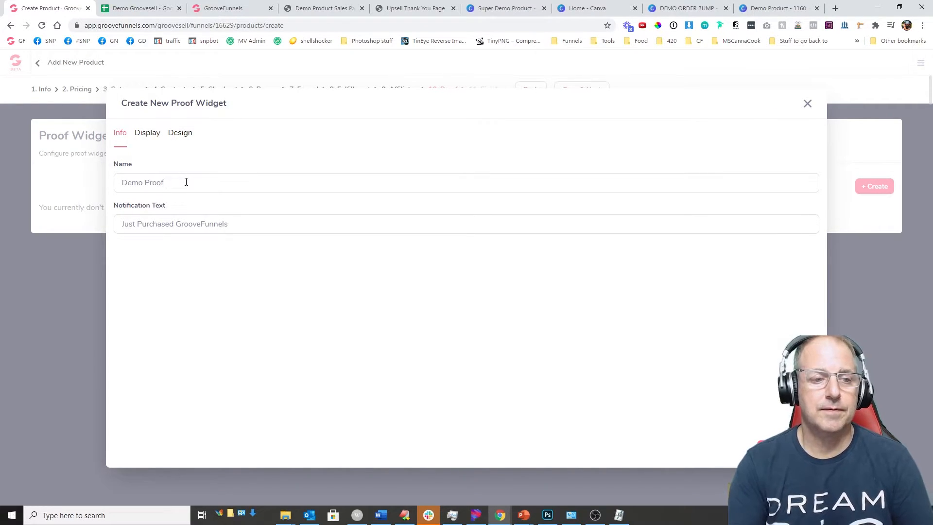
pyautogui.press('Tab')
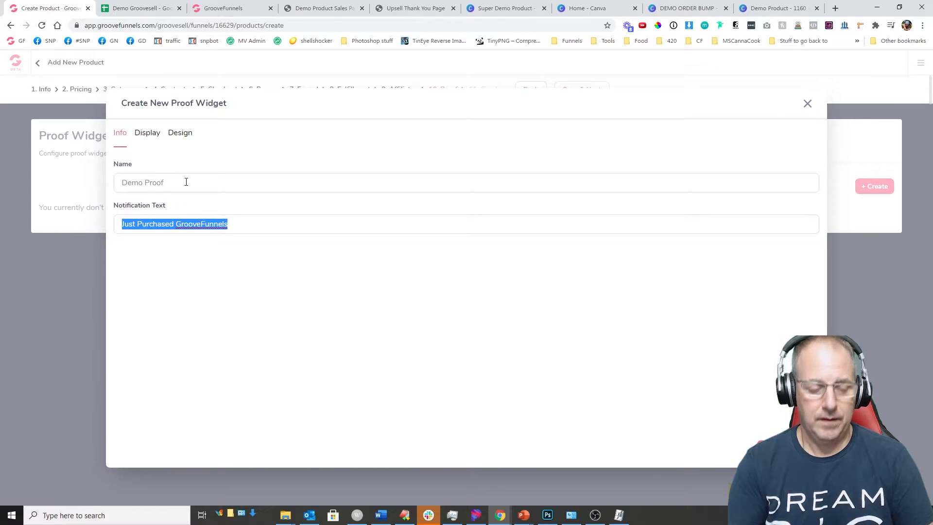
pyautogui.write('Just ')
pyautogui.write('Bough')
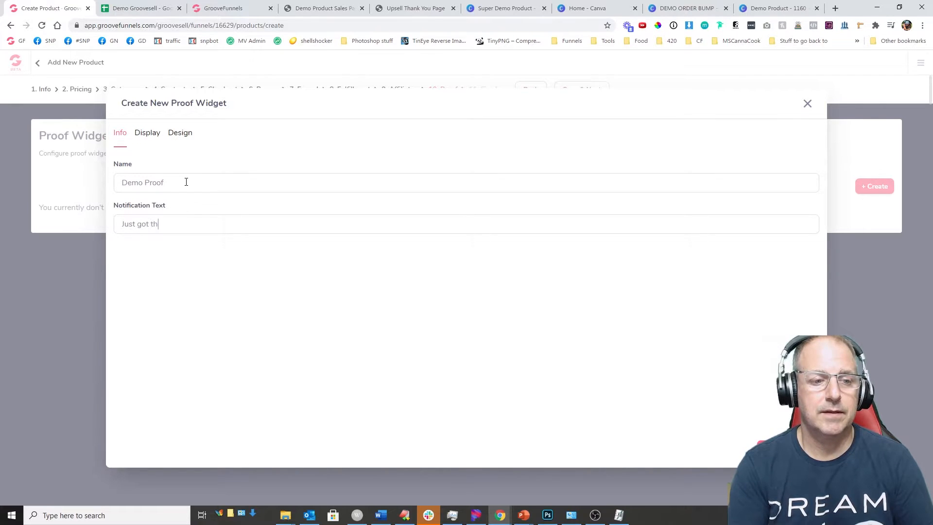
pyautogui.write(' prpodi')
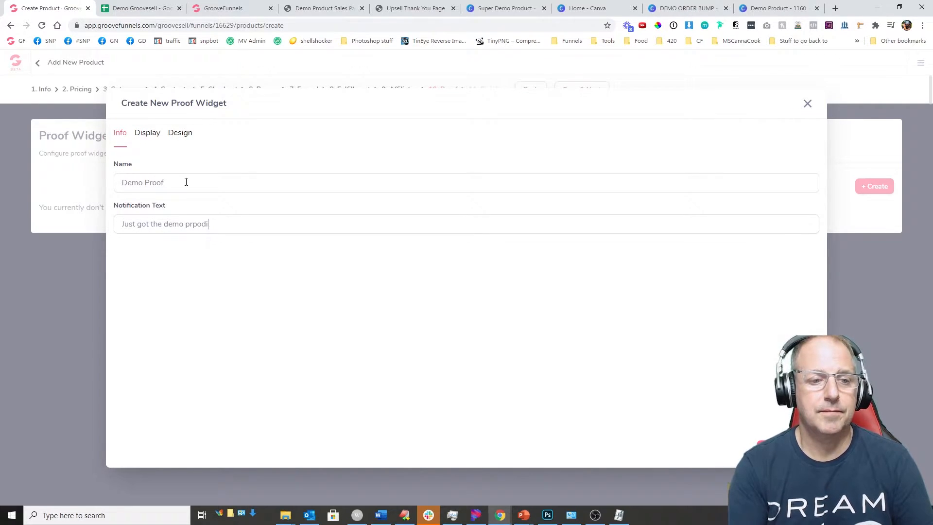
pyautogui.press('BackSpace')
pyautogui.press('BackSpace')
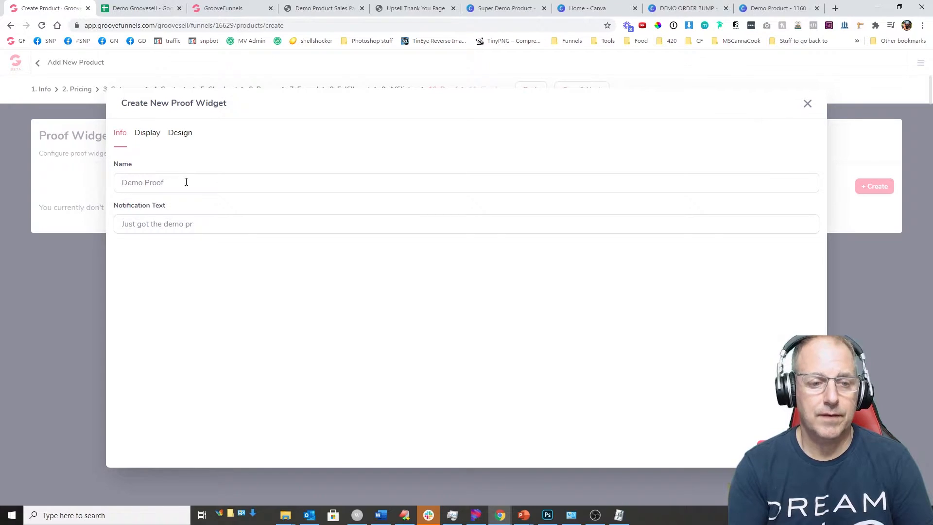
pyautogui.write('oduct')
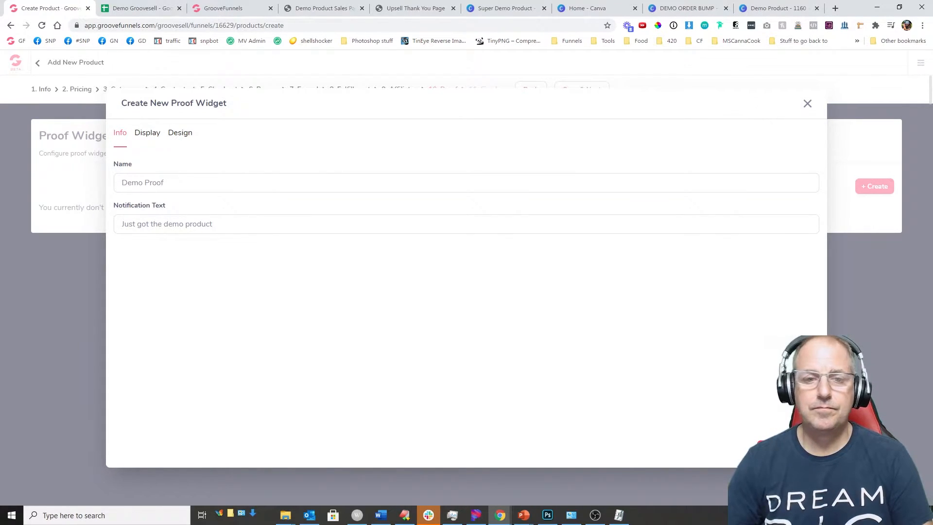
# Step: Give the widget a 5-second delay and 3-second display, create it, and save the product
pyautogui.click(156, 133)
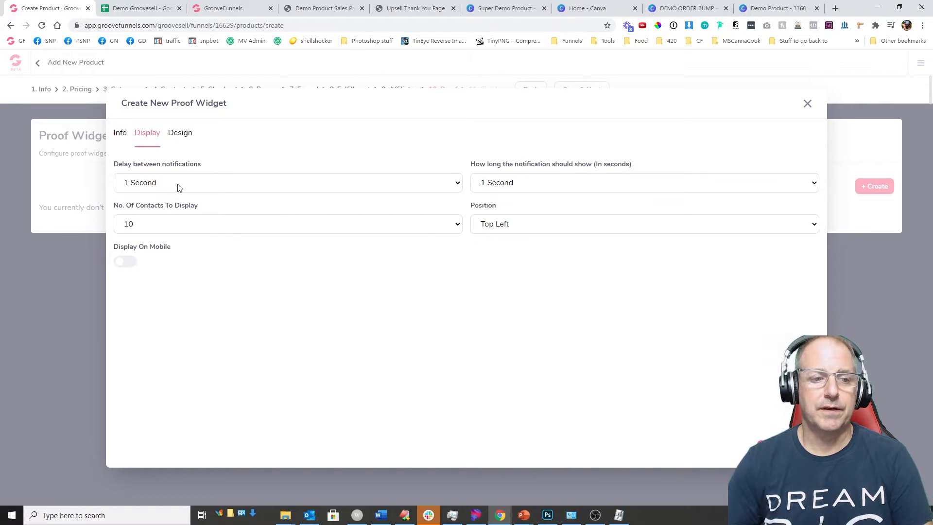
pyautogui.click(252, 188)
pyautogui.click(206, 241)
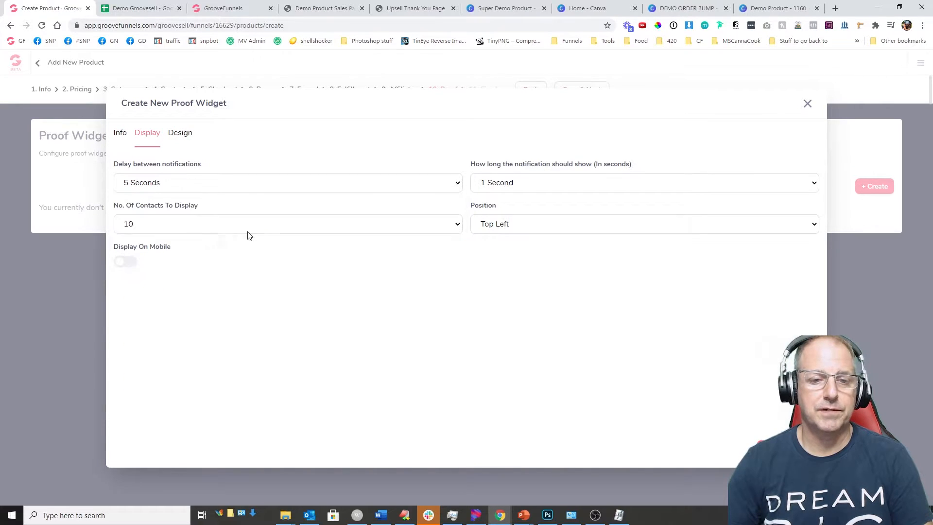
pyautogui.click(537, 184)
pyautogui.click(536, 220)
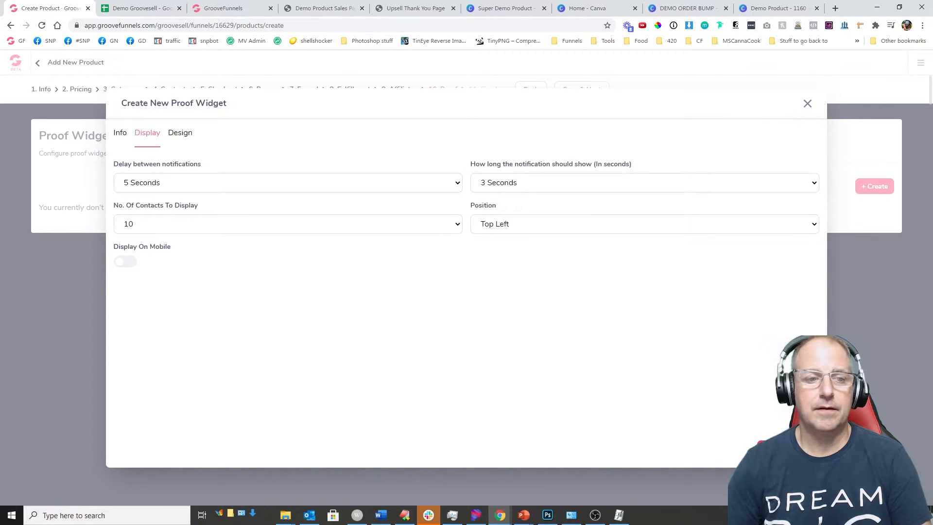
pyautogui.click(799, 449)
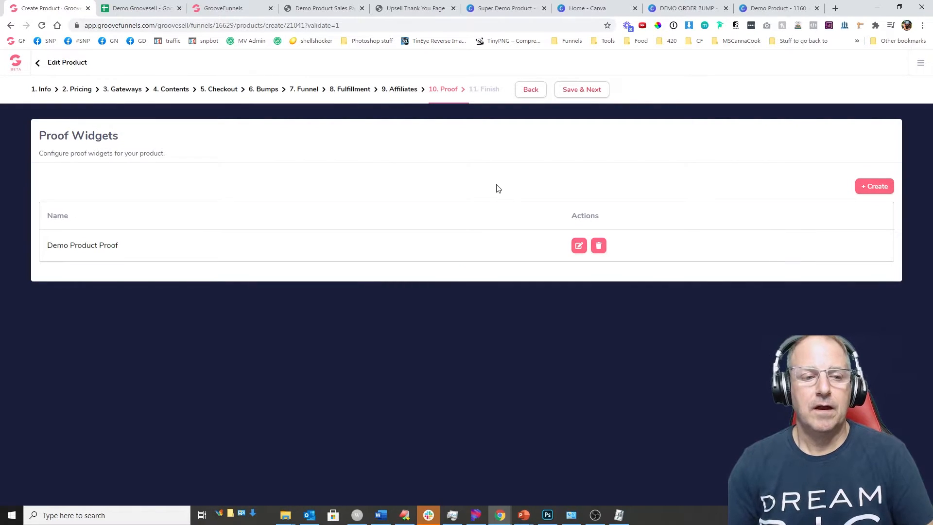
pyautogui.click(585, 92)
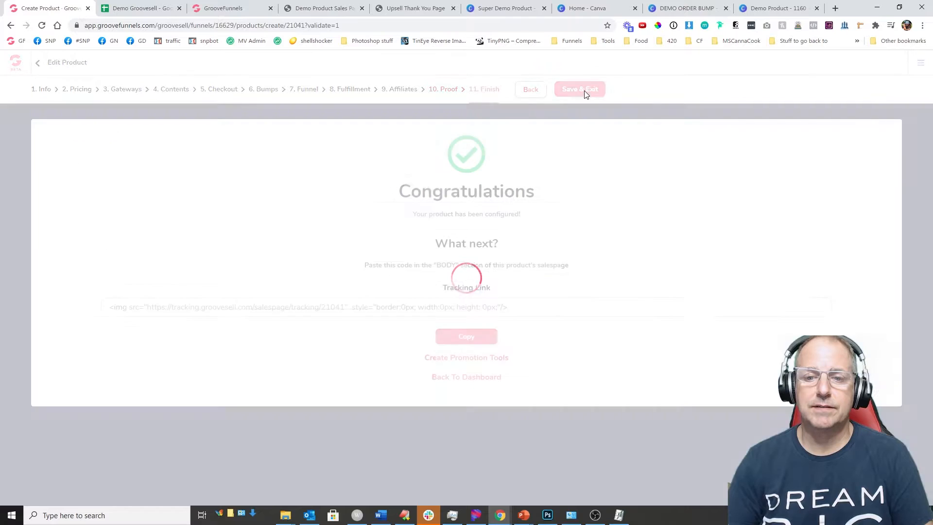
# Step: Copy Demo Product's tracking link code and select cell E14 in the Demo Groovesell sheet
pyautogui.scroll(-1, 620, 242)
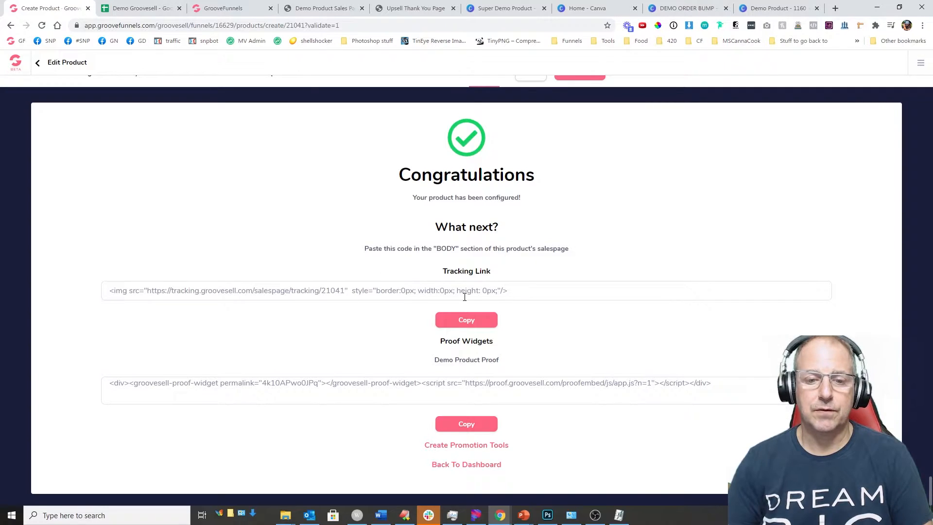
pyautogui.click(467, 319)
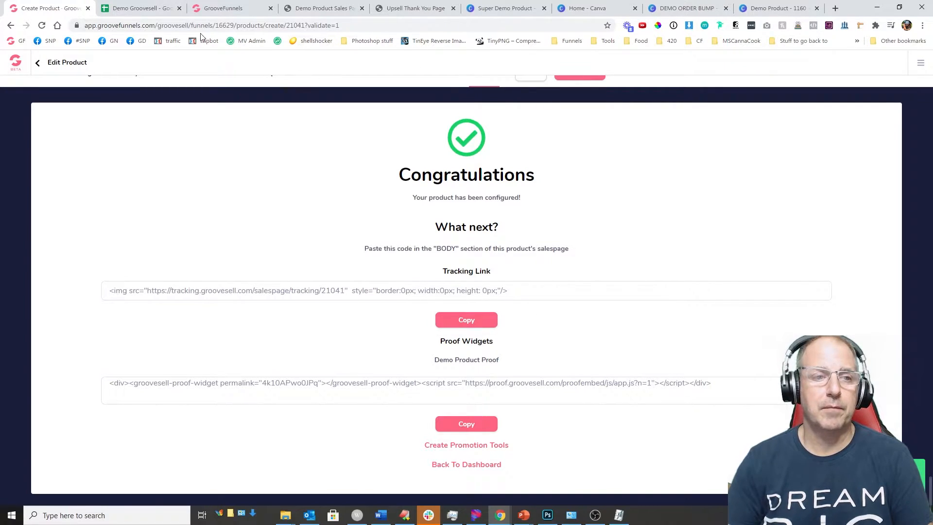
pyautogui.click(141, 9)
pyautogui.click(311, 262)
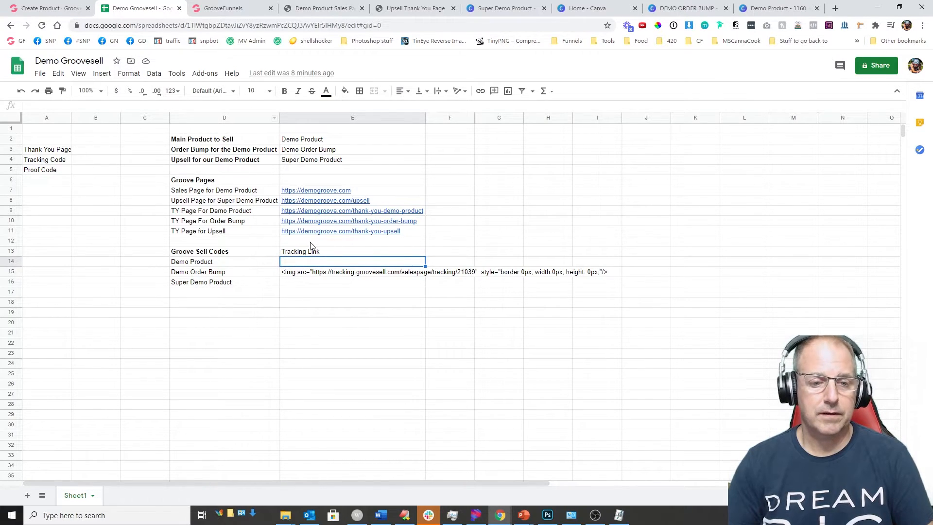
# Step: Paste the tracking code into E14 and add Proof and Checkout headers in F13 and G13
pyautogui.click(117, 106)
pyautogui.hotkey('ctrl', 'v')
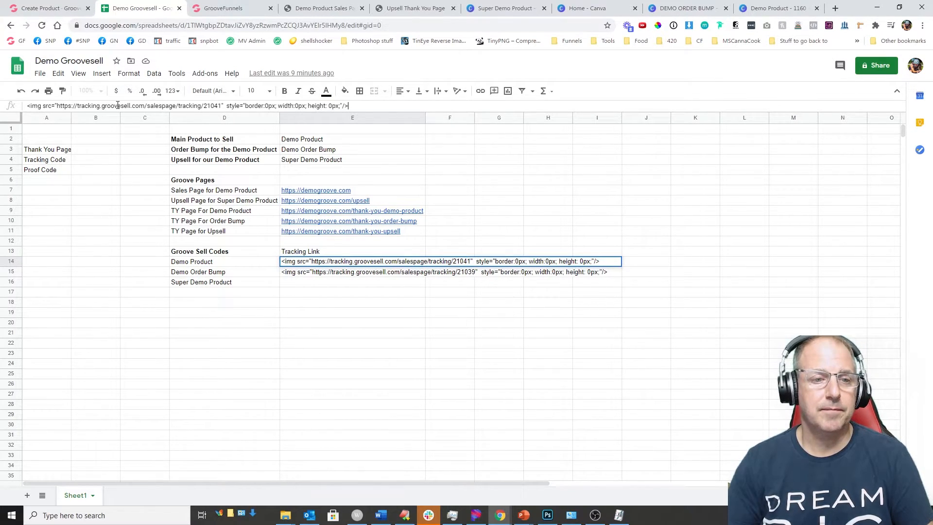
pyautogui.click(452, 250)
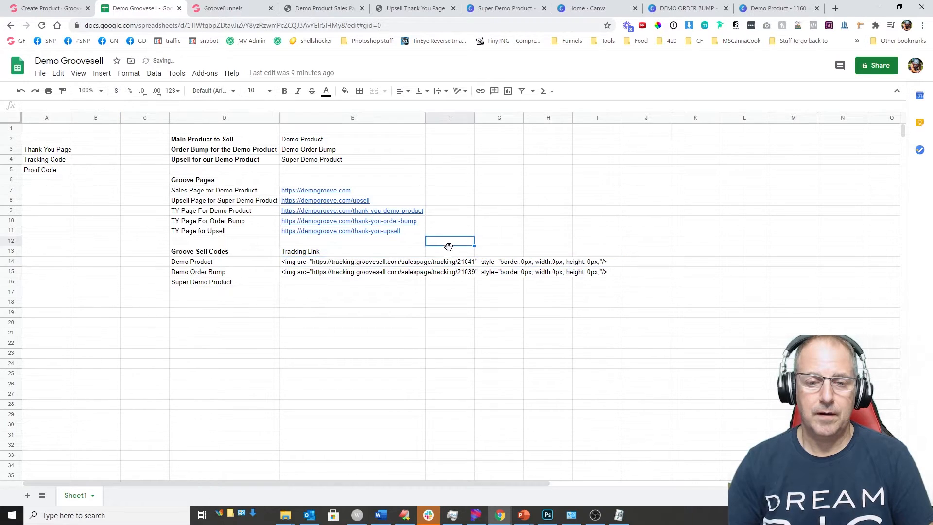
pyautogui.write('P')
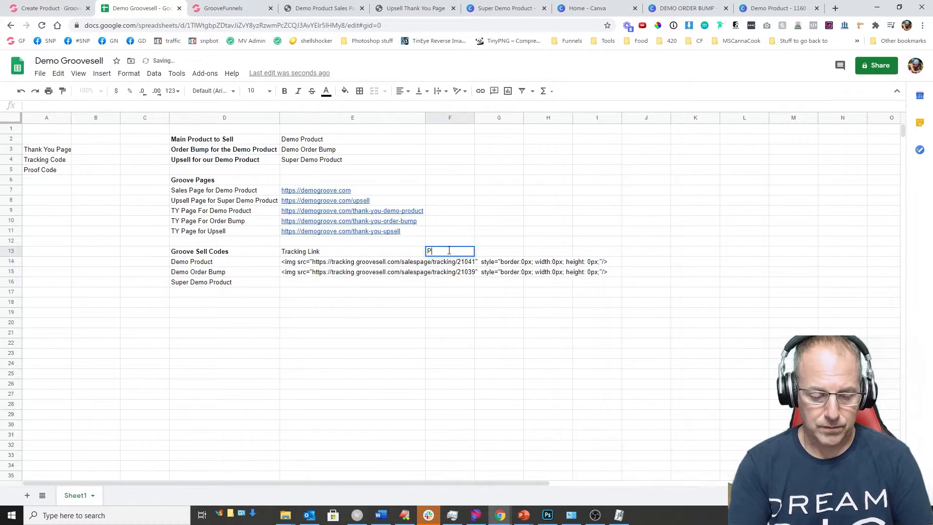
pyautogui.write('roofd')
pyautogui.press('BackSpace')
pyautogui.write('fd')
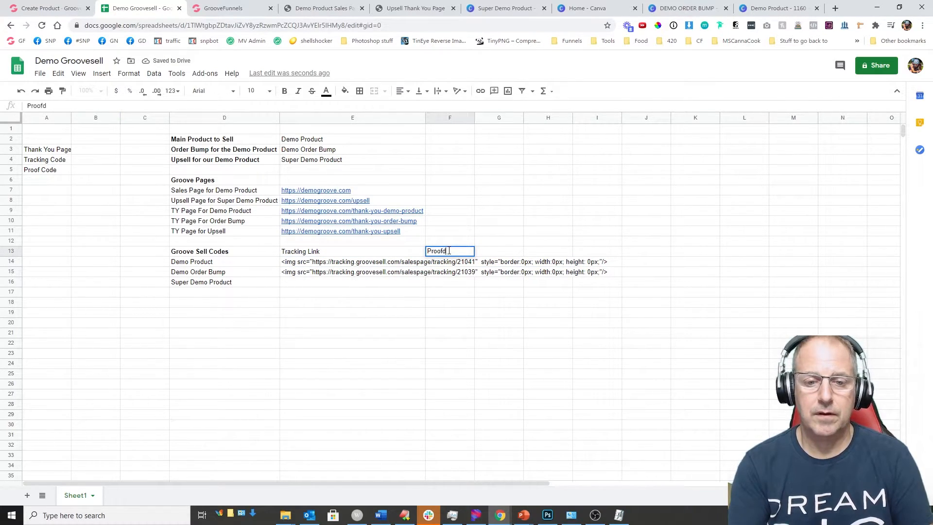
pyautogui.press('Tab')
pyautogui.write('Ch')
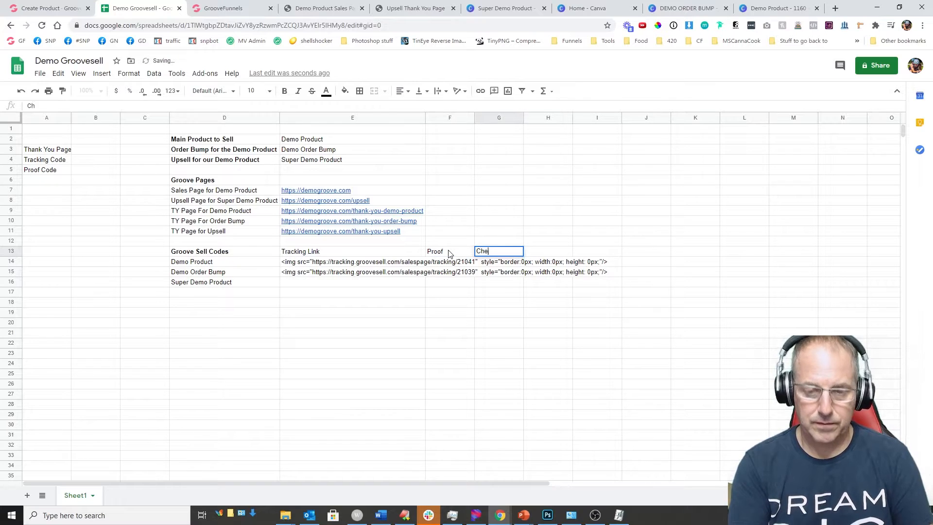
pyautogui.press('Return')
pyautogui.press('Up')
pyautogui.press('Right')
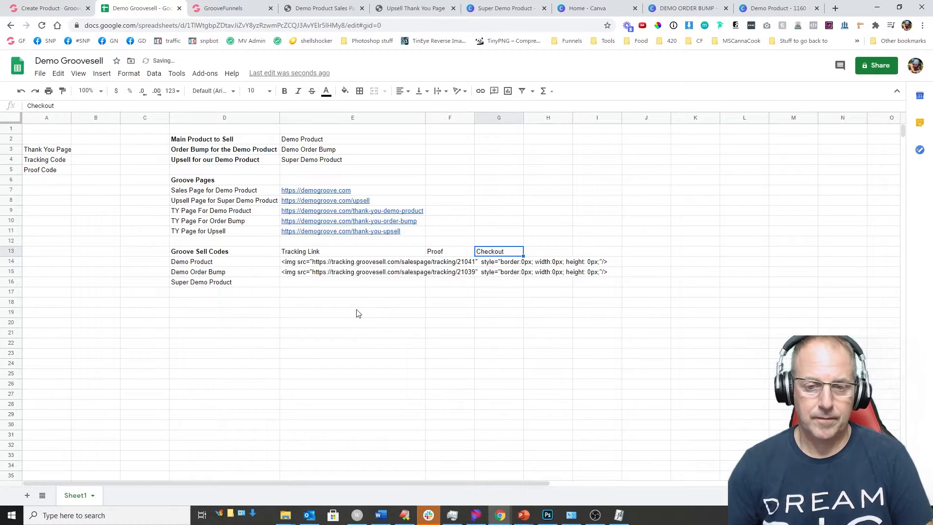
# Step: Copy the proof widget embed code from GrooveSell and paste it into cell F14
pyautogui.click(45, 9)
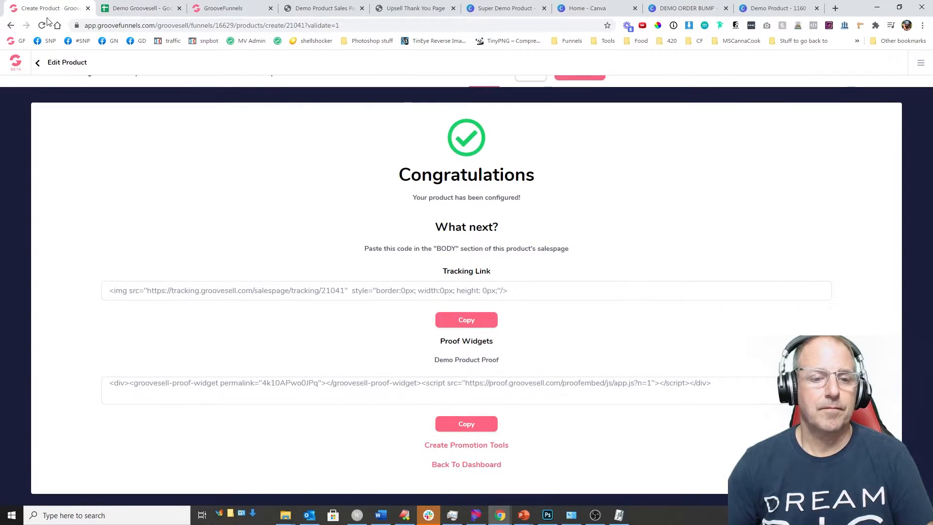
pyautogui.click(466, 424)
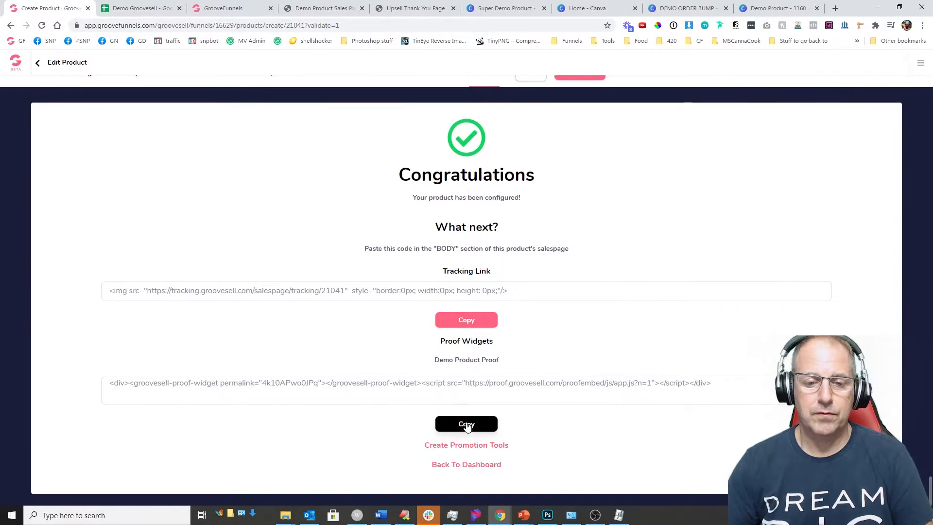
pyautogui.click(136, 9)
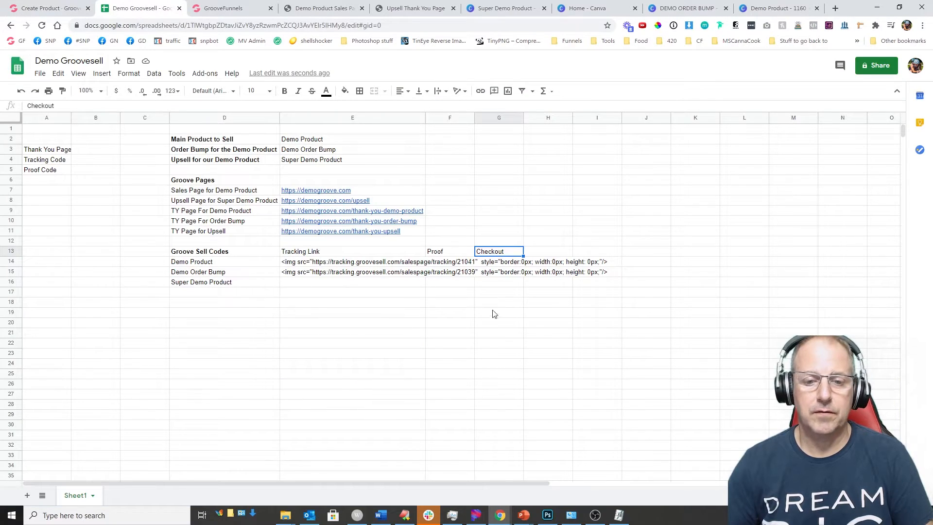
pyautogui.click(442, 264)
pyautogui.hotkey('ctrl', 'v')
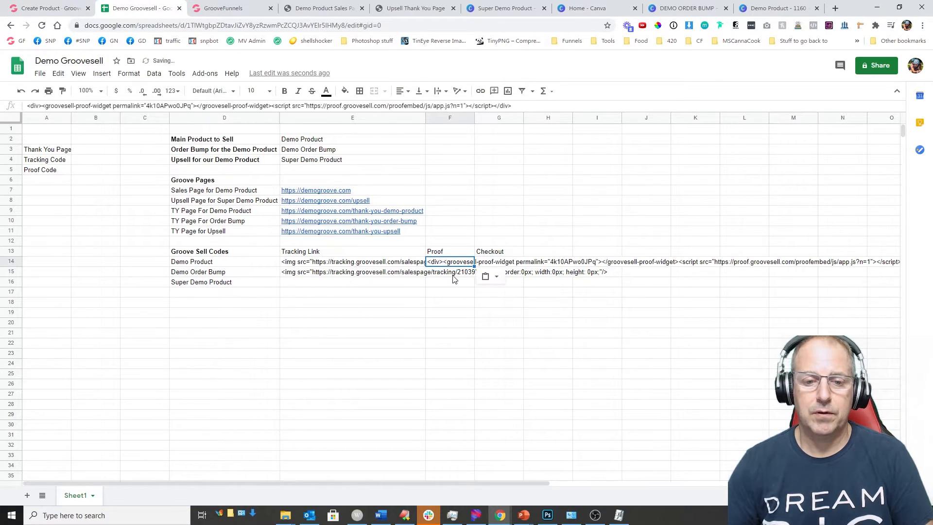
pyautogui.click(53, 9)
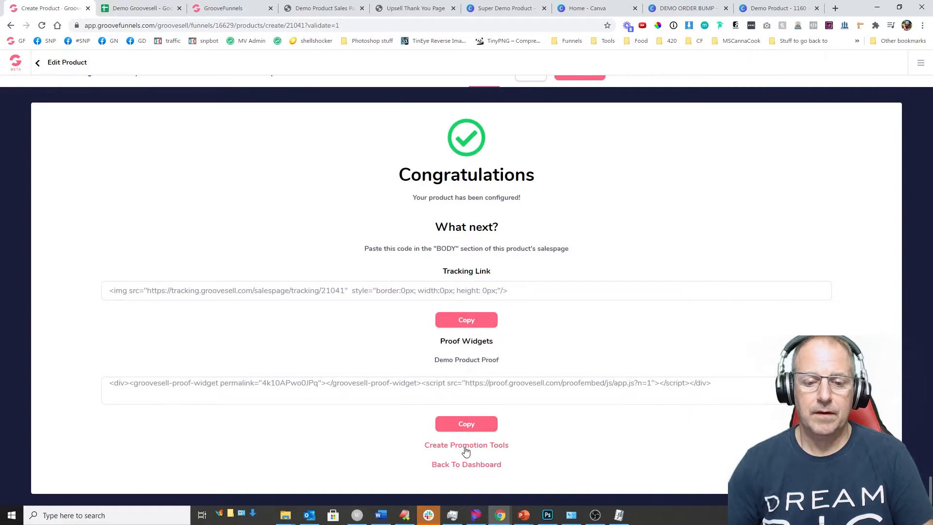
pyautogui.scroll(1, 571, 213)
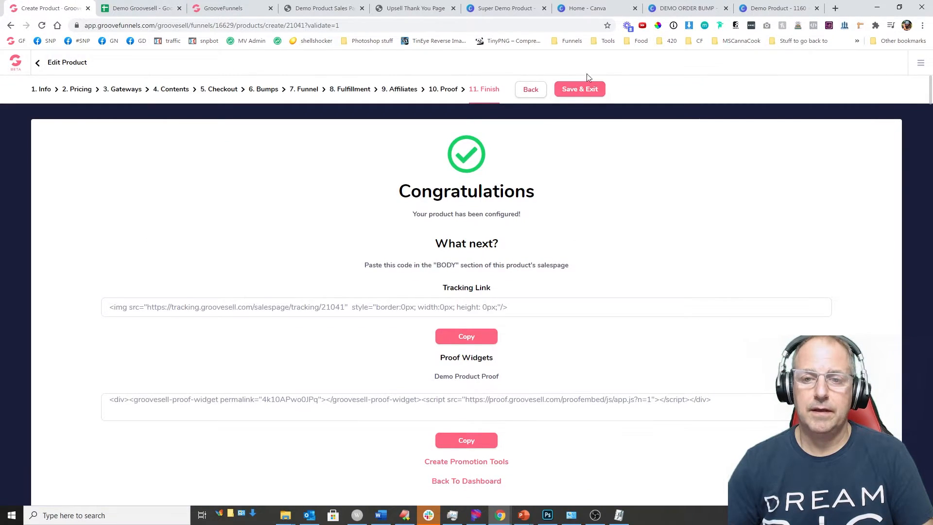
# Step: Save Demo Product and start adding a new product
pyautogui.click(577, 90)
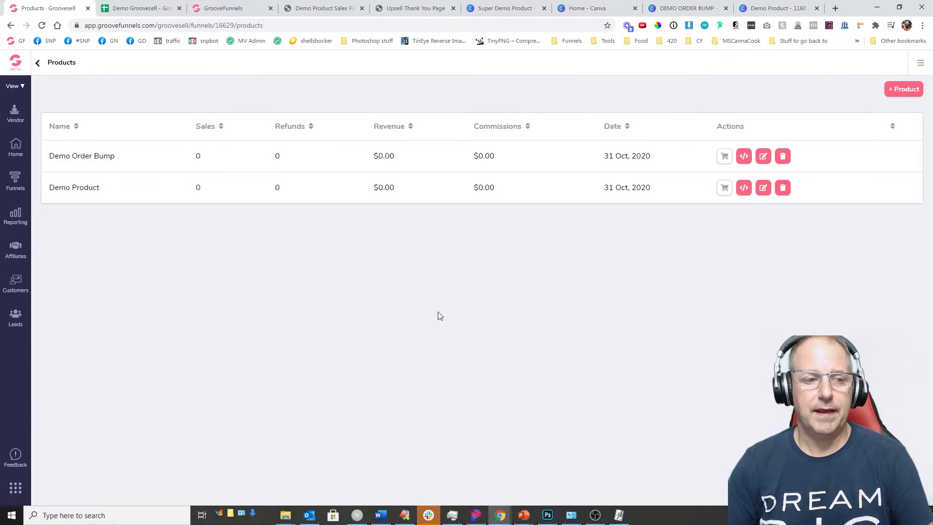
pyautogui.click(890, 90)
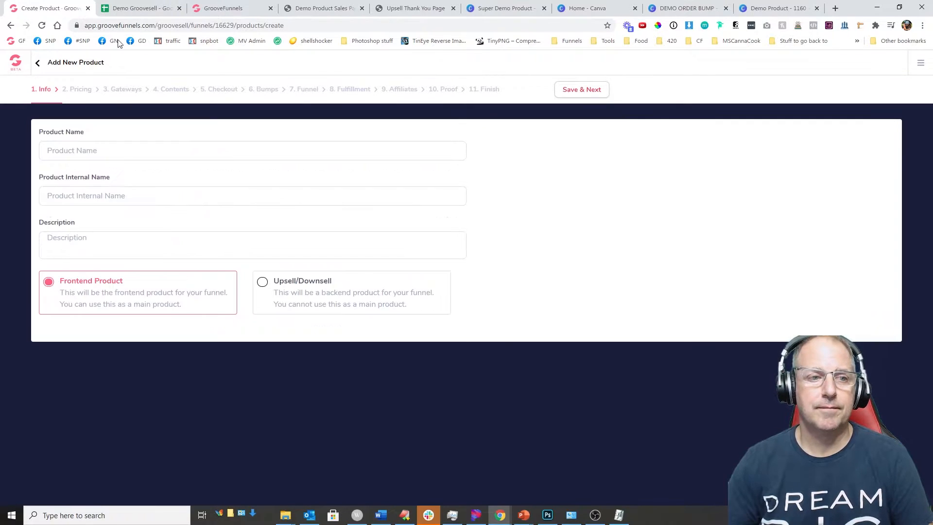
pyautogui.click(132, 11)
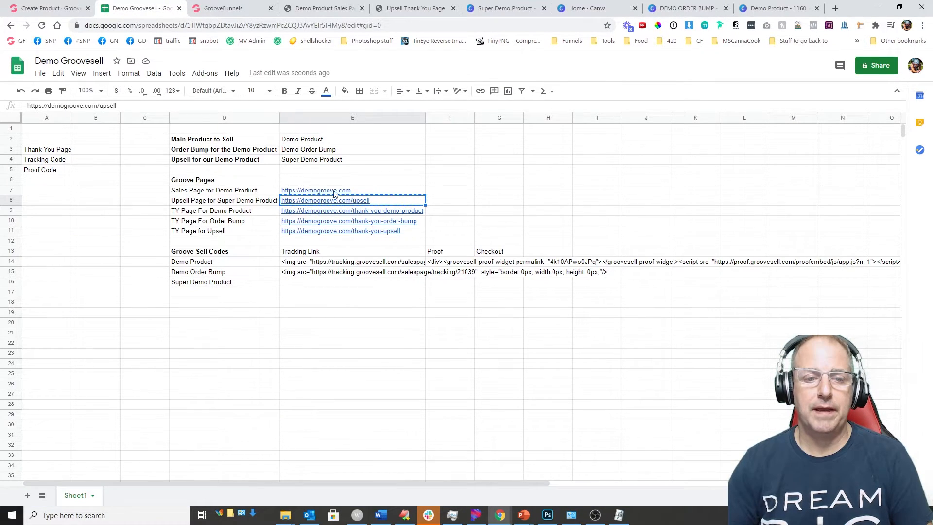
pyautogui.click(58, 8)
# Step: Name it 'Super Demo Product', reuse that as internal name and description, mark it Upsell/Downsell, and save
pyautogui.click(68, 156)
pyautogui.write('Super De')
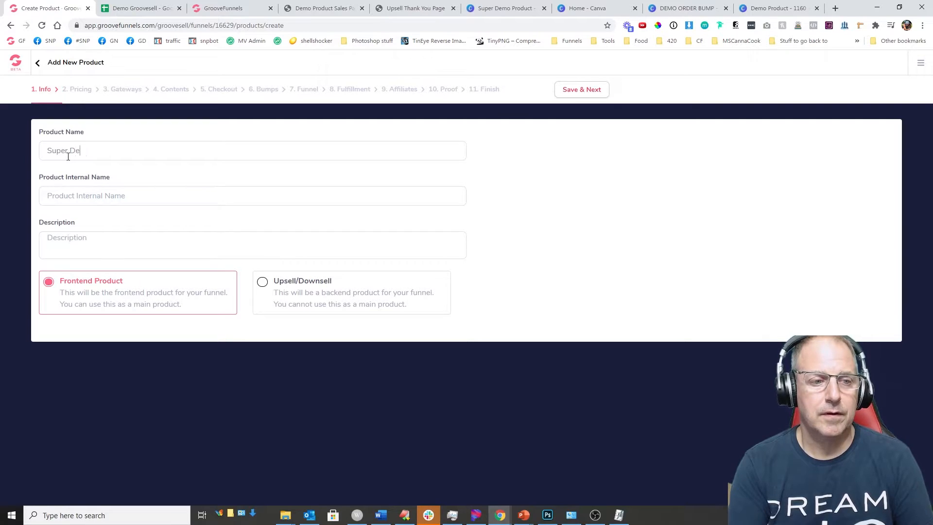
pyautogui.write('mo Produict=')
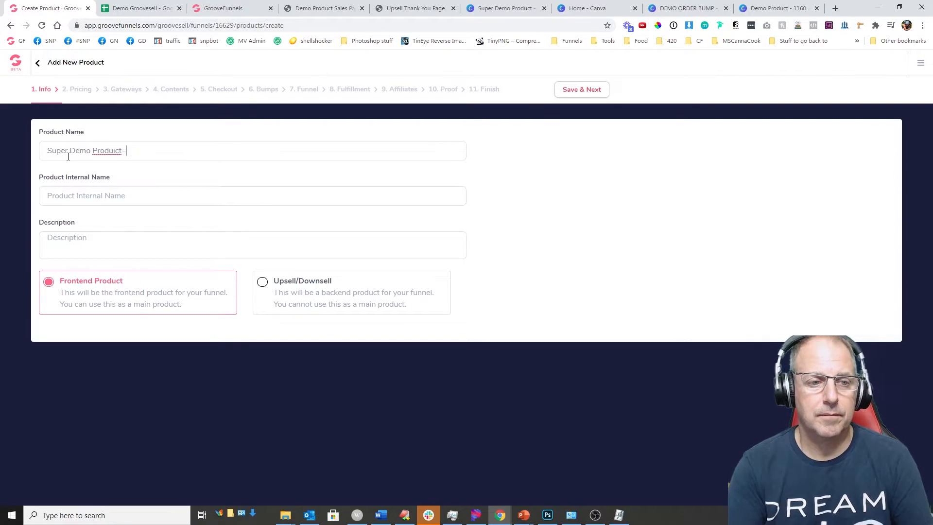
pyautogui.press('BackSpace')
pyautogui.press('BackSpace')
pyautogui.press('BackSpace')
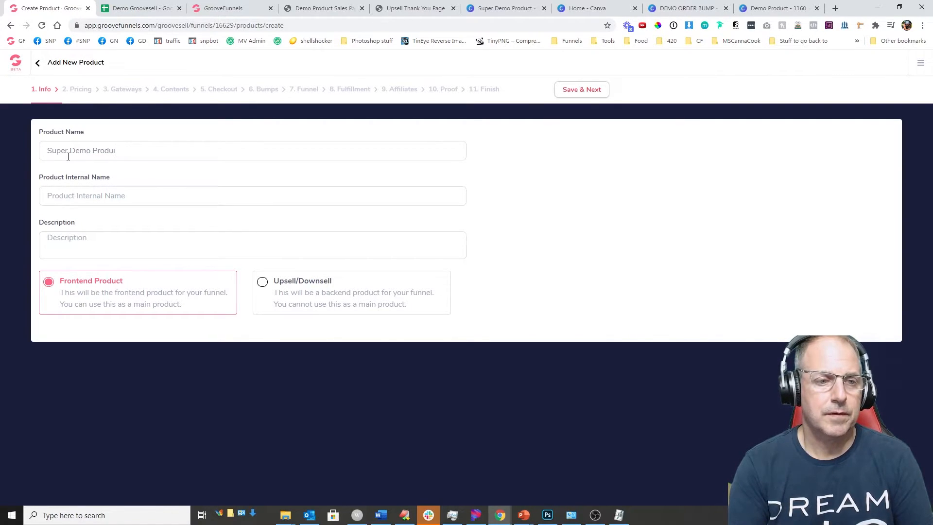
pyautogui.hotkey('ctrl', 'a')
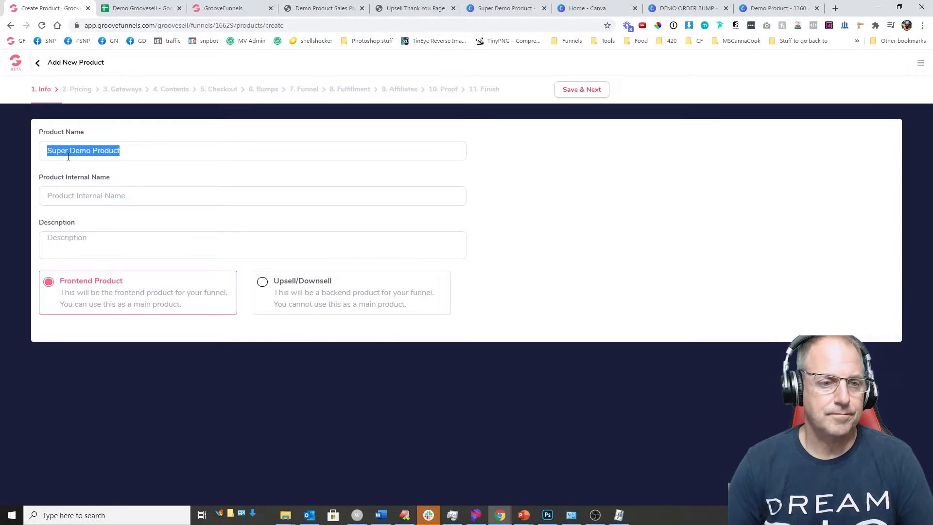
pyautogui.click(142, 196)
pyautogui.hotkey('ctrl', 'v')
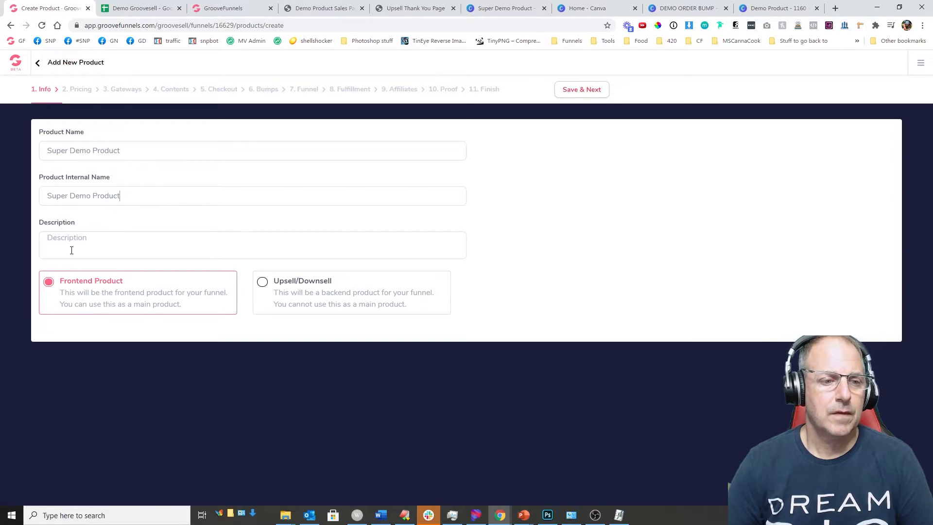
pyautogui.hotkey('ctrl', 'v')
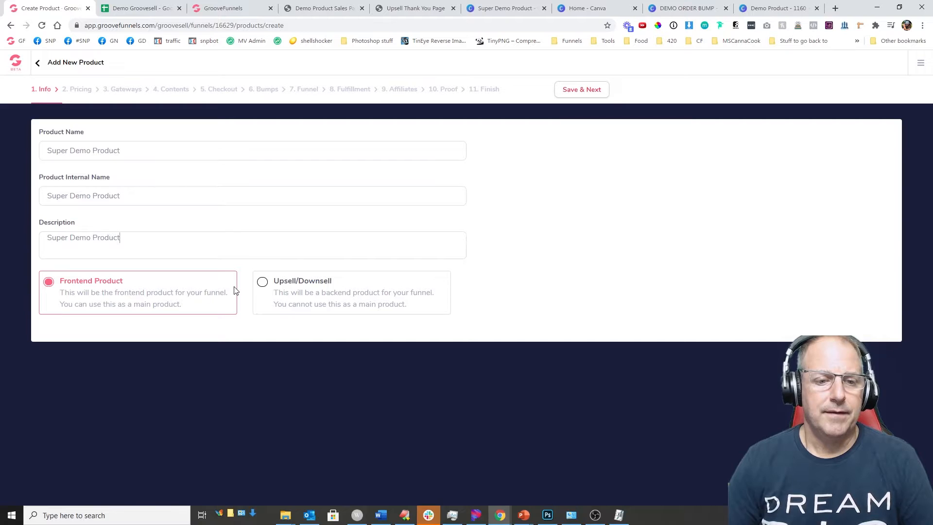
pyautogui.click(262, 284)
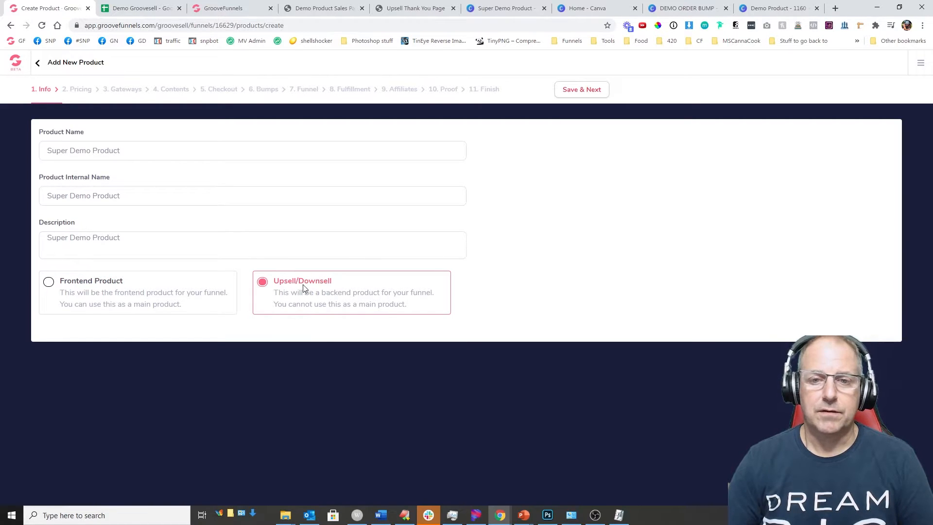
pyautogui.click(569, 92)
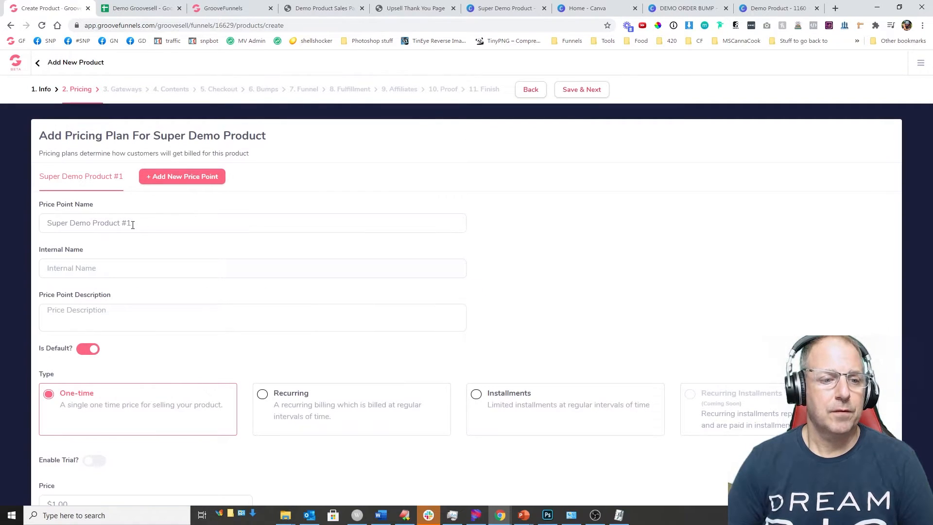
# Step: Create the One Time Full Pay price point (internal name Full Pay, description Upsell Full Pay) at 399
pyautogui.moveTo(120, 223); pyautogui.dragTo(153, 218)
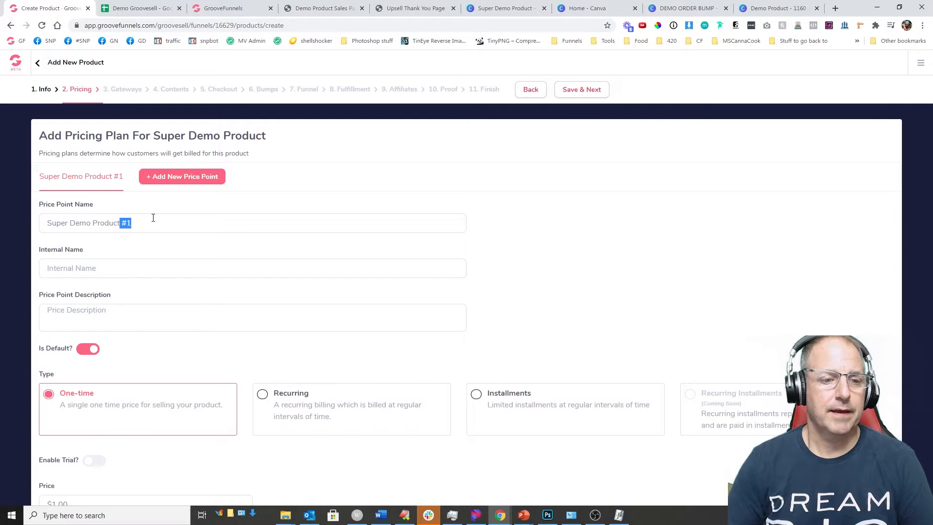
pyautogui.hotkey('ctrl', 'a')
pyautogui.write('F')
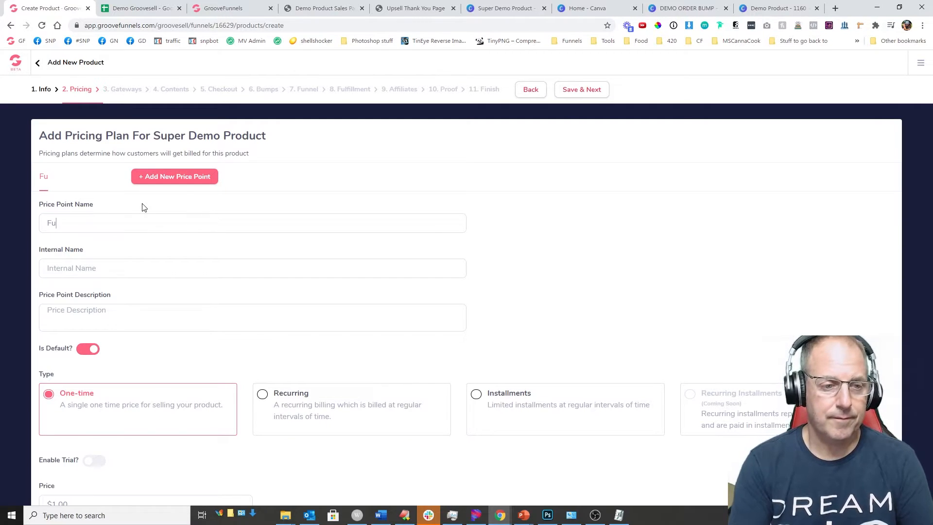
pyautogui.write('One Time Full Pay')
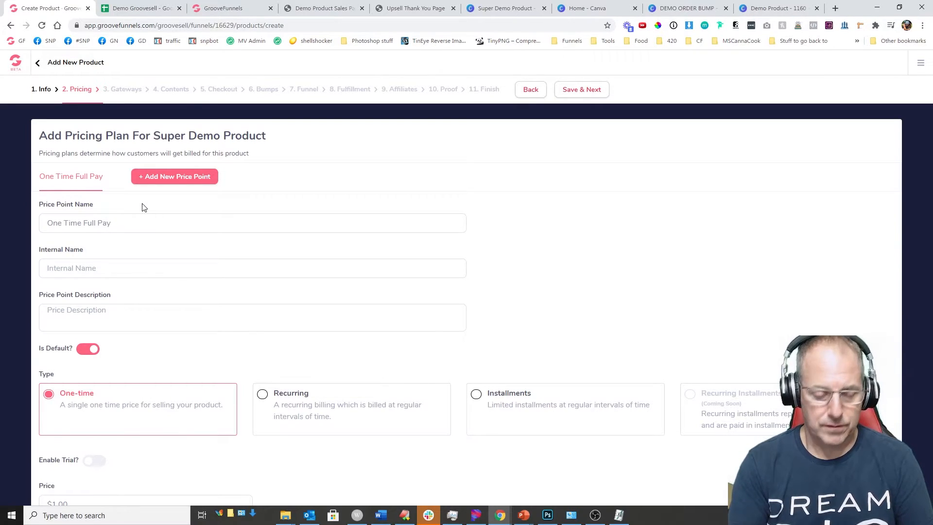
pyautogui.press('Tab')
pyautogui.write('F')
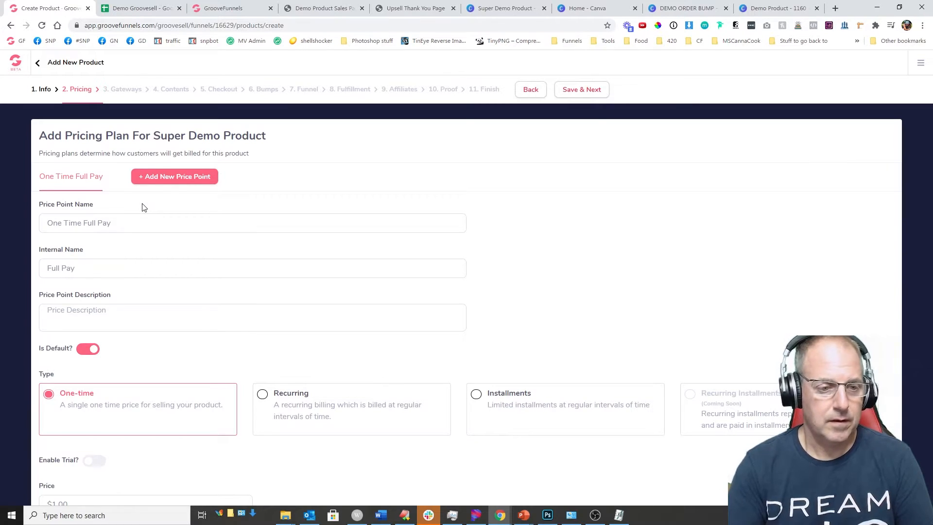
pyautogui.write('Upsell Full Pay')
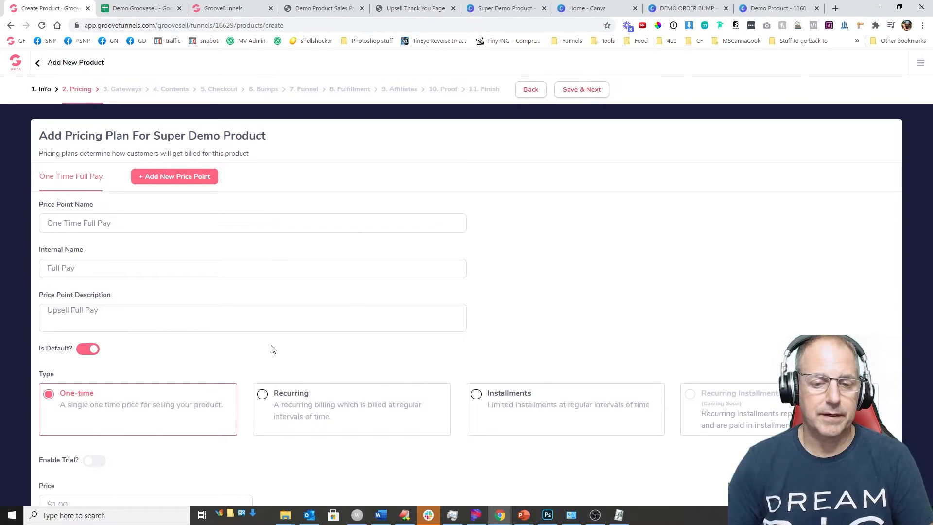
pyautogui.scroll(-1, 272, 349)
pyautogui.click(78, 466)
pyautogui.write('3')
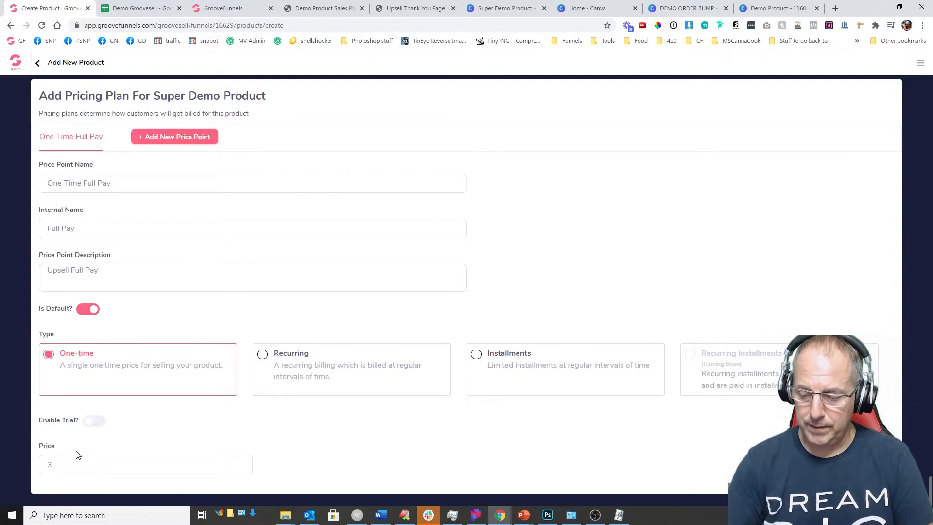
pyautogui.write('99')
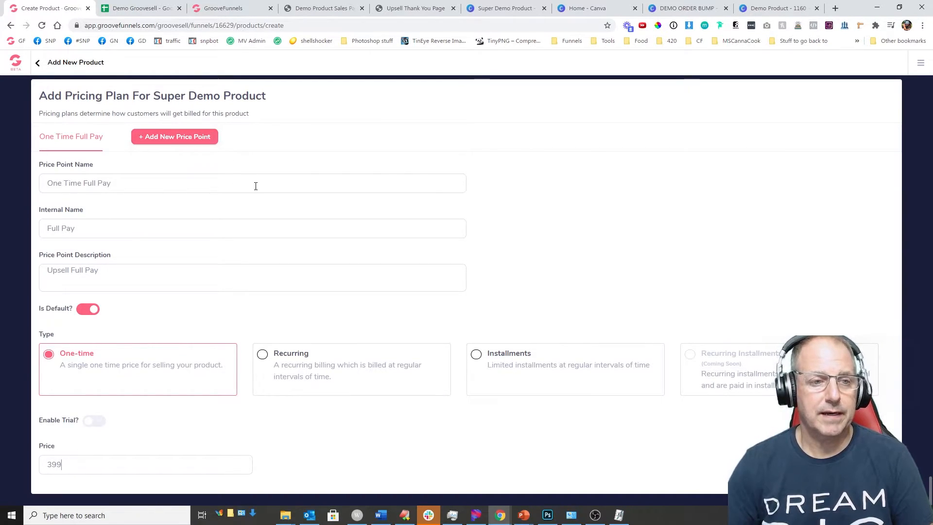
pyautogui.scroll(1, 258, 192)
pyautogui.click(571, 94)
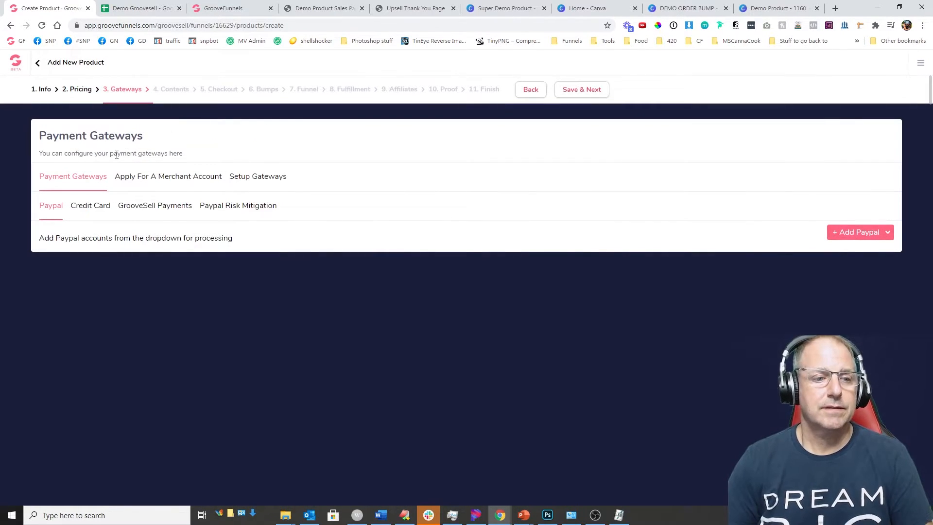
# Step: Add the STRIPE TEST credit card gateway with value 100 and save the gateways
pyautogui.click(92, 210)
pyautogui.click(812, 228)
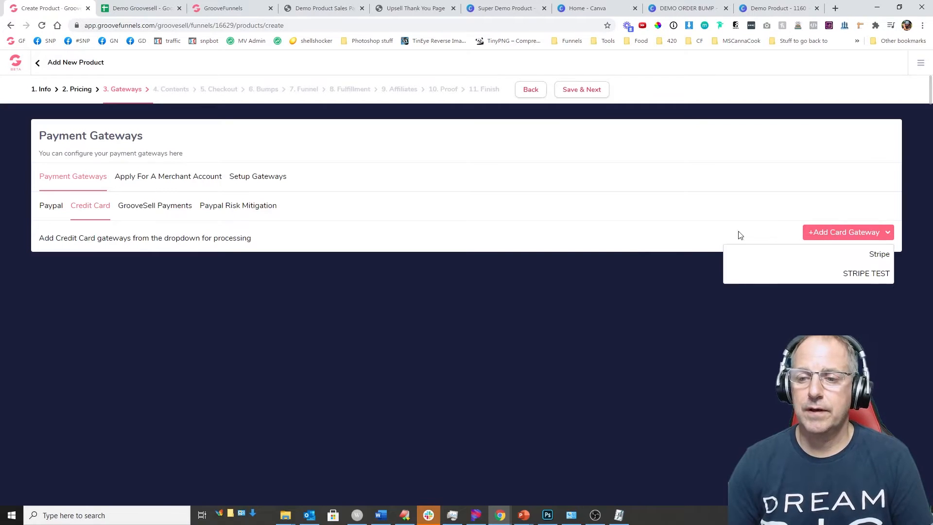
pyautogui.click(826, 274)
pyautogui.moveTo(62, 268); pyautogui.dragTo(32, 274)
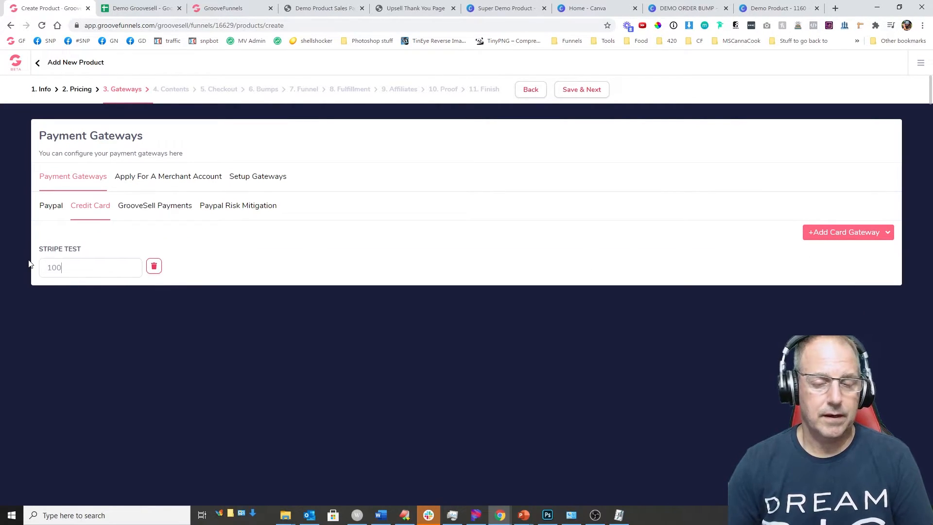
pyautogui.click(572, 91)
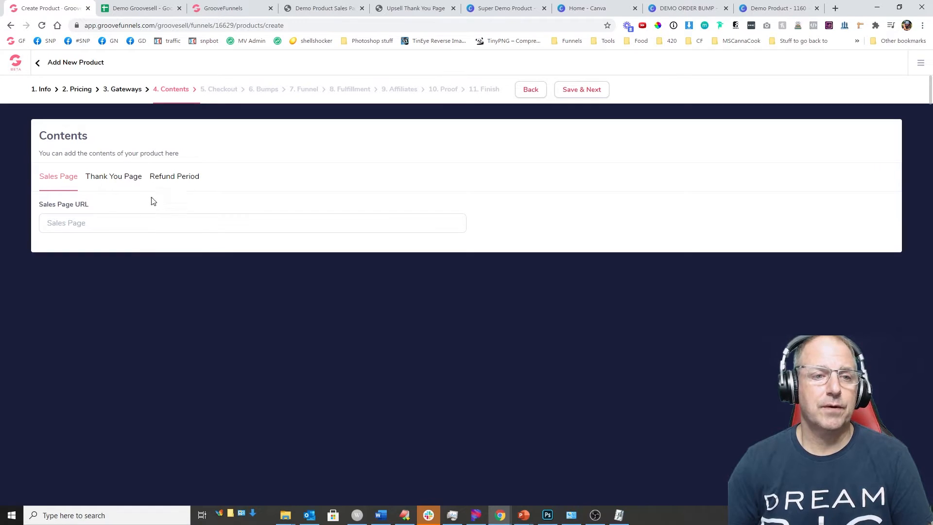
pyautogui.click(127, 8)
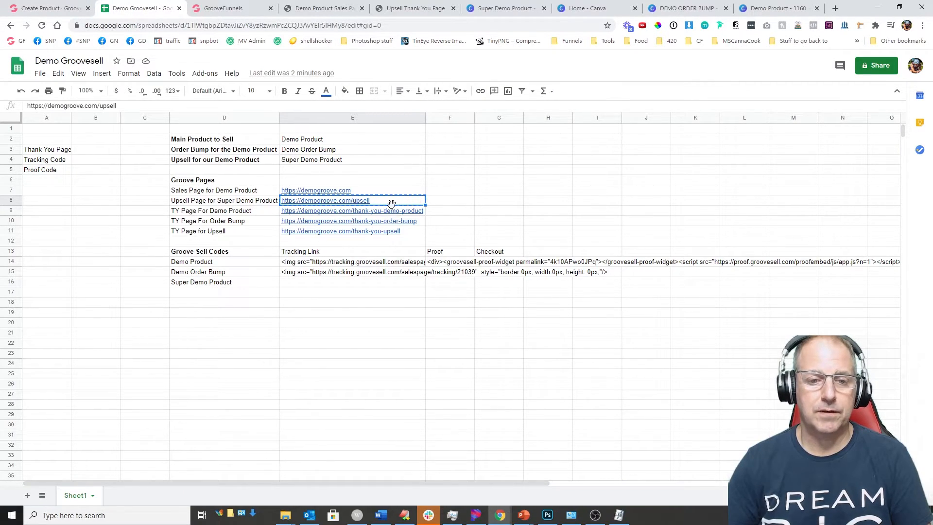
pyautogui.moveTo(400, 202)
pyautogui.click(407, 217)
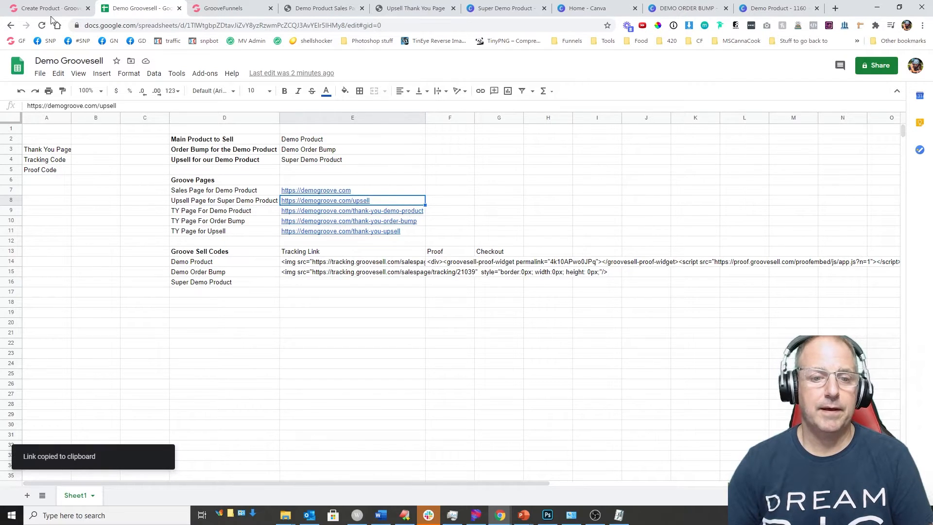
pyautogui.click(48, 8)
pyautogui.hotkey('ctrl', 'v')
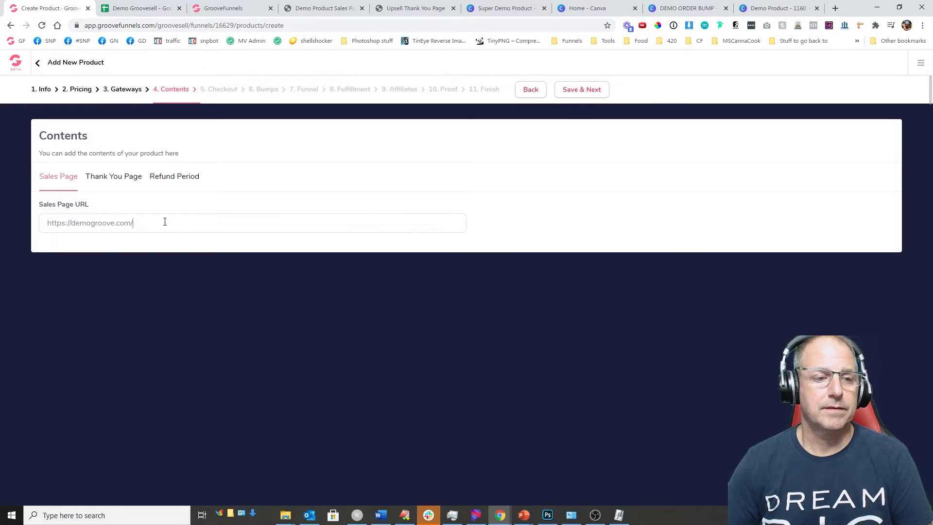
pyautogui.write('upsell')
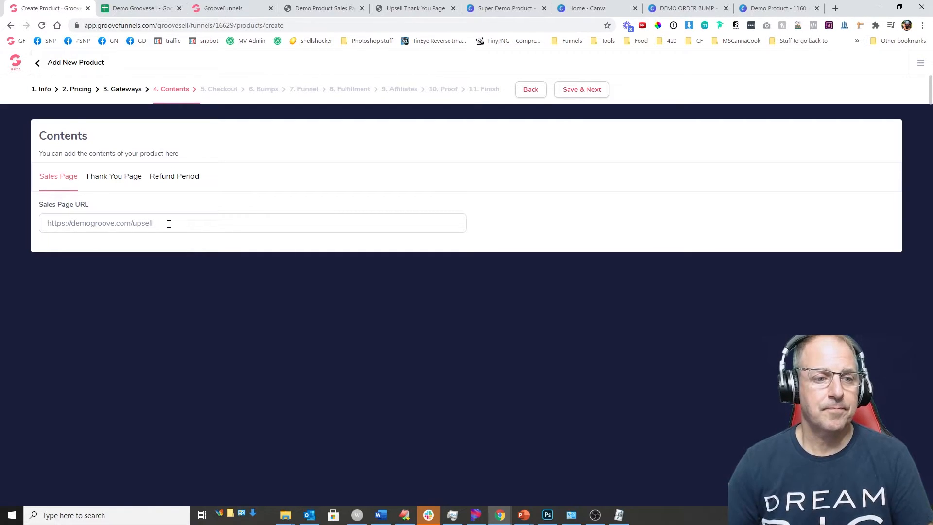
pyautogui.click(112, 183)
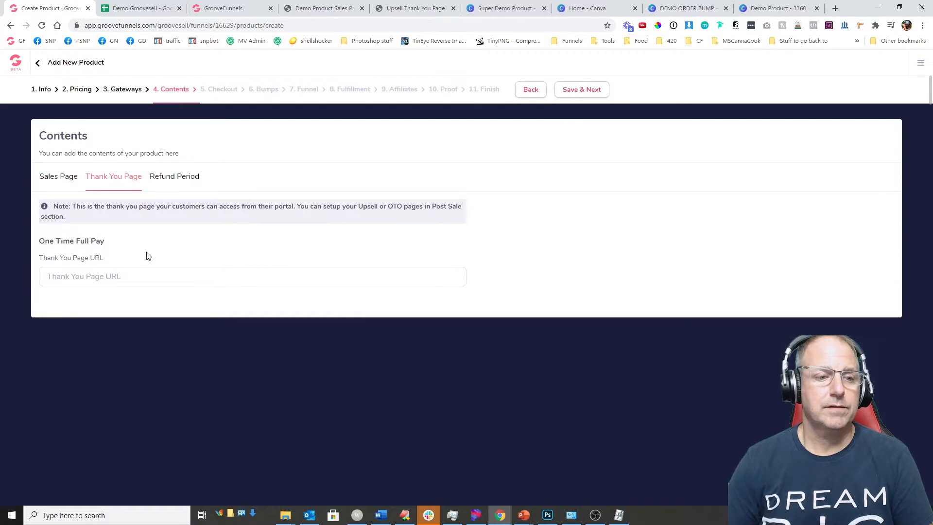
pyautogui.click(134, 8)
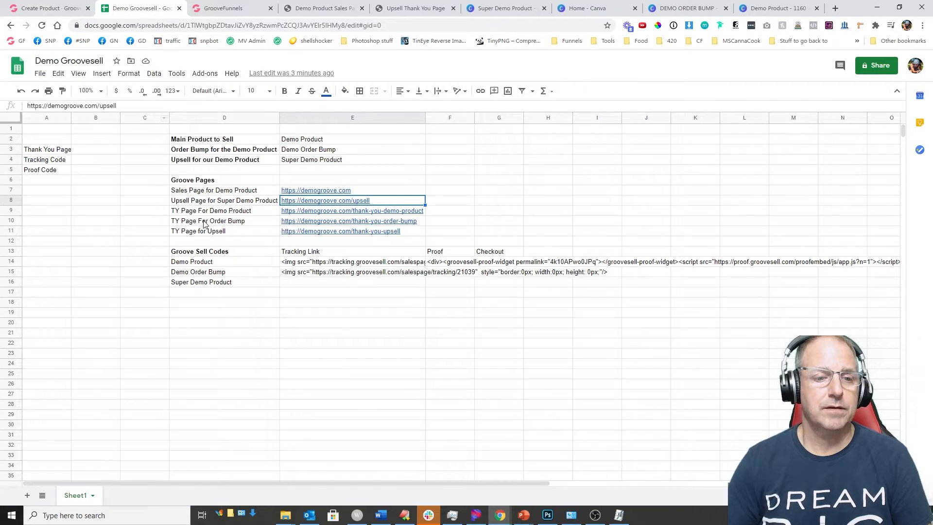
pyautogui.click(409, 232)
pyautogui.moveTo(148, 106); pyautogui.dragTo(29, 108)
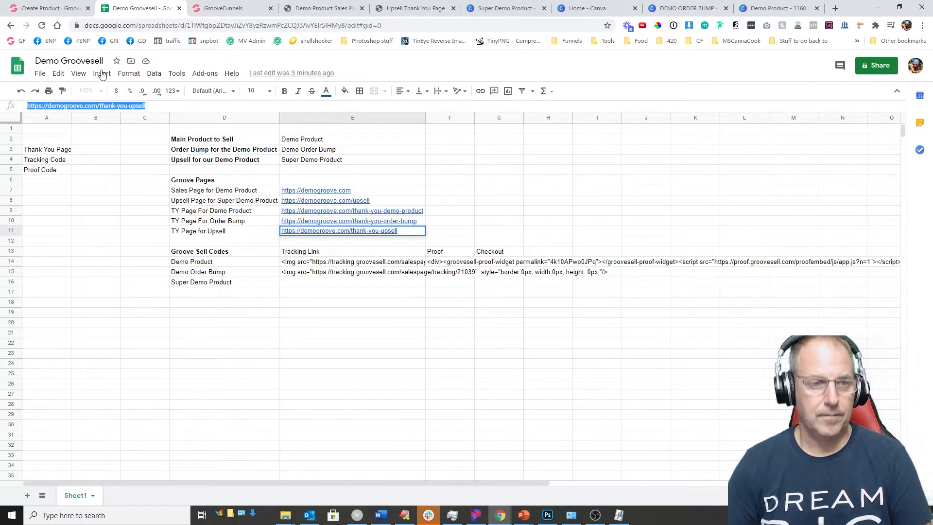
pyautogui.click(53, 8)
pyautogui.click(84, 276)
pyautogui.hotkey('ctrl', 'v')
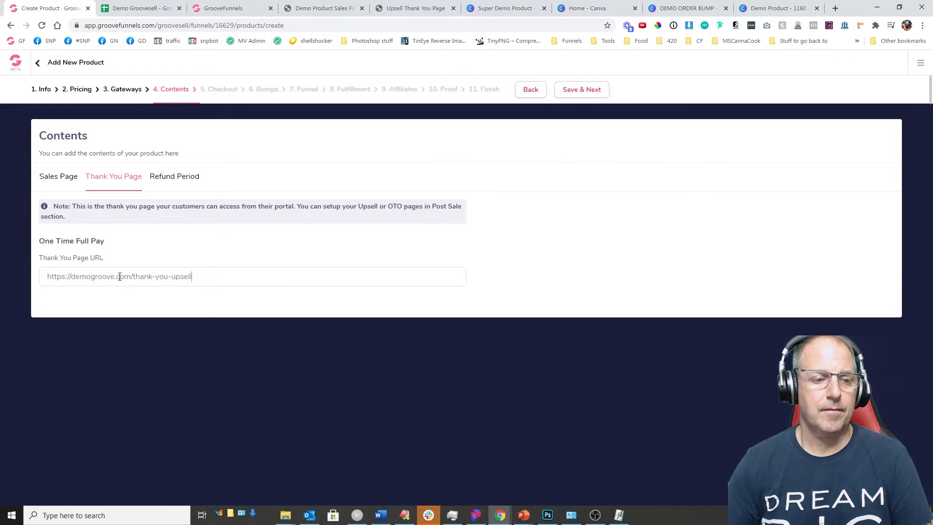
pyautogui.click(158, 181)
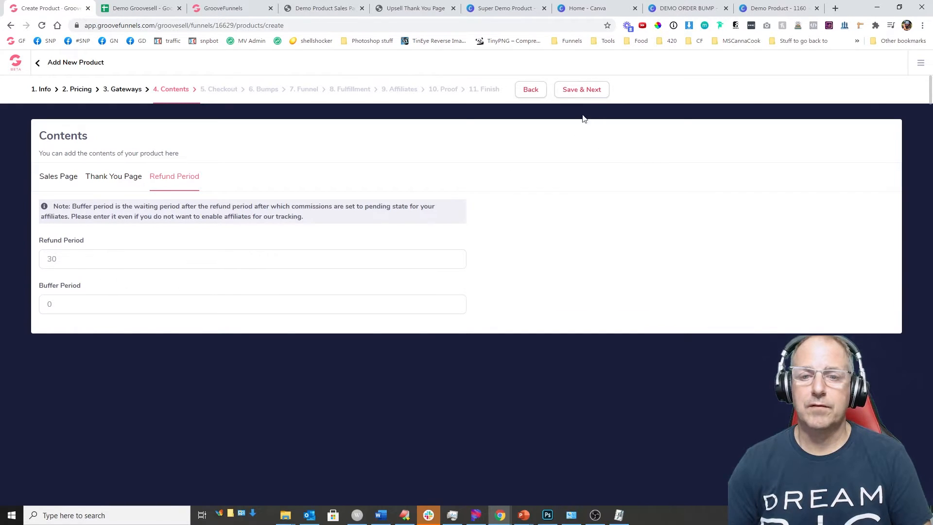
pyautogui.click(571, 94)
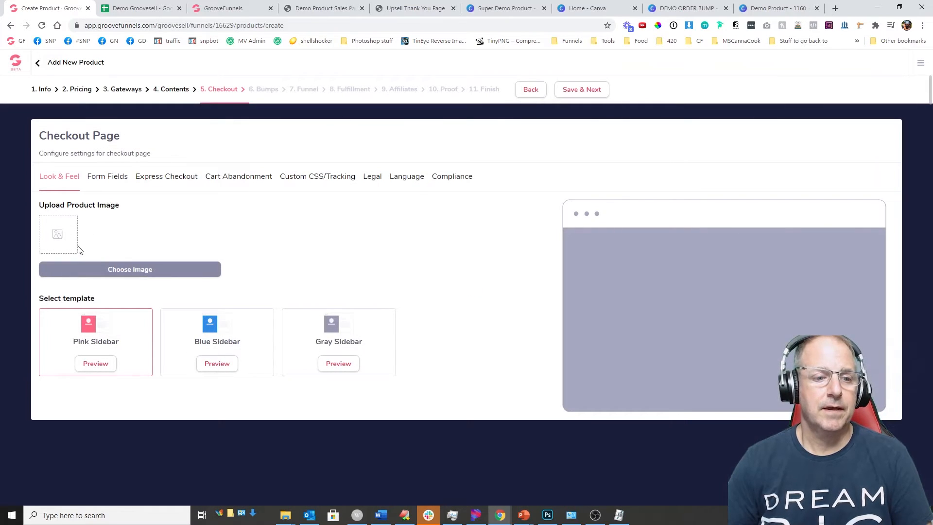
# Step: Use the Super Demo Product image, the Blue Sidebar checkout template, and straight-through one-click upsell payments
pyautogui.click(115, 270)
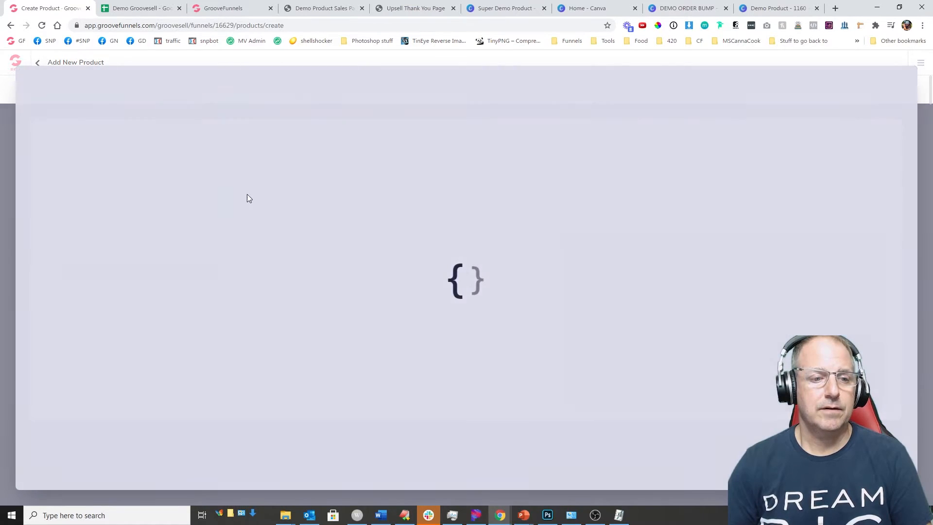
pyautogui.click(291, 184)
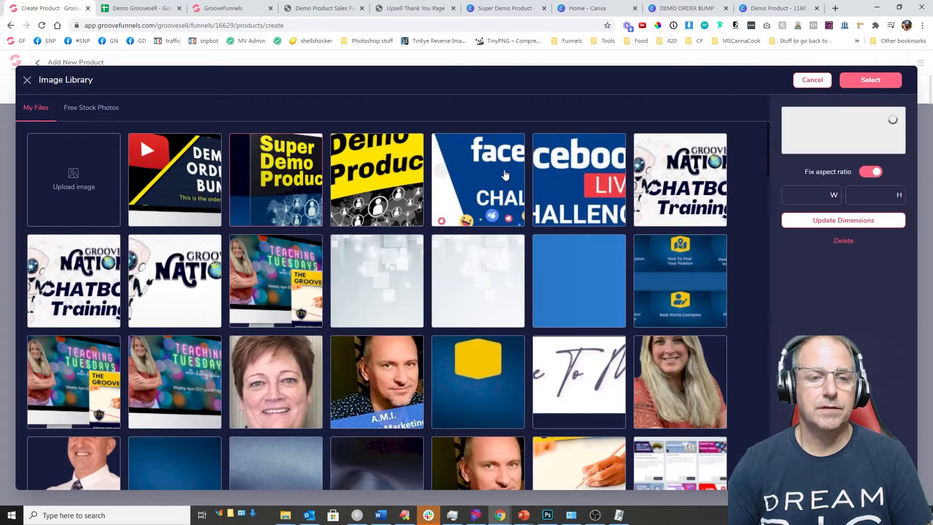
pyautogui.click(863, 83)
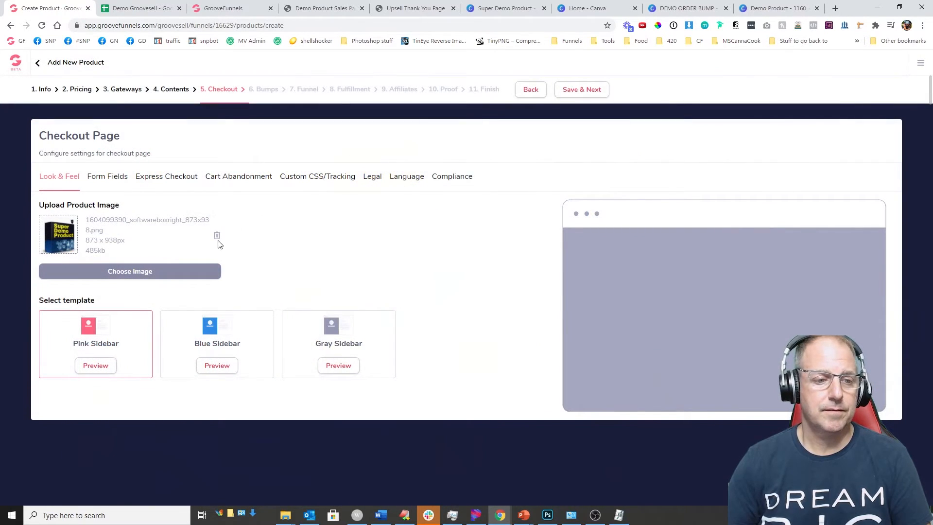
pyautogui.click(220, 331)
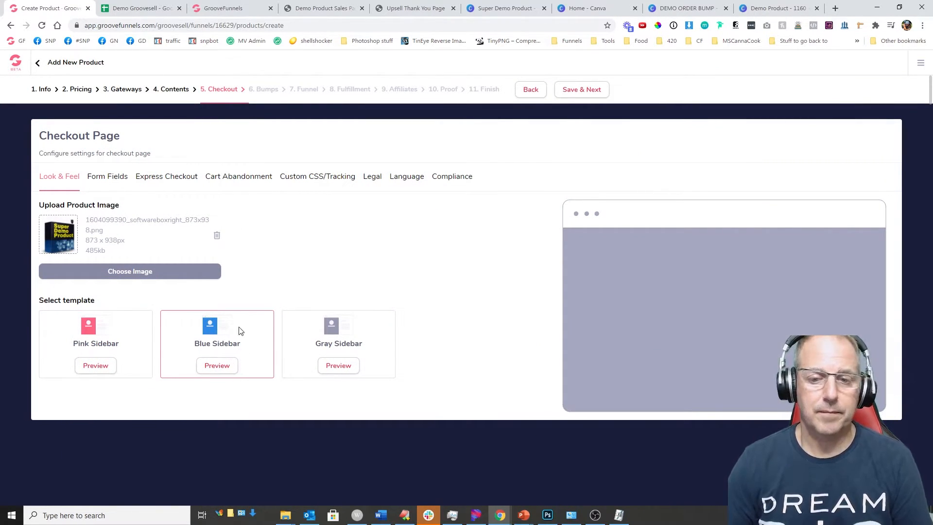
pyautogui.click(104, 179)
pyautogui.click(170, 180)
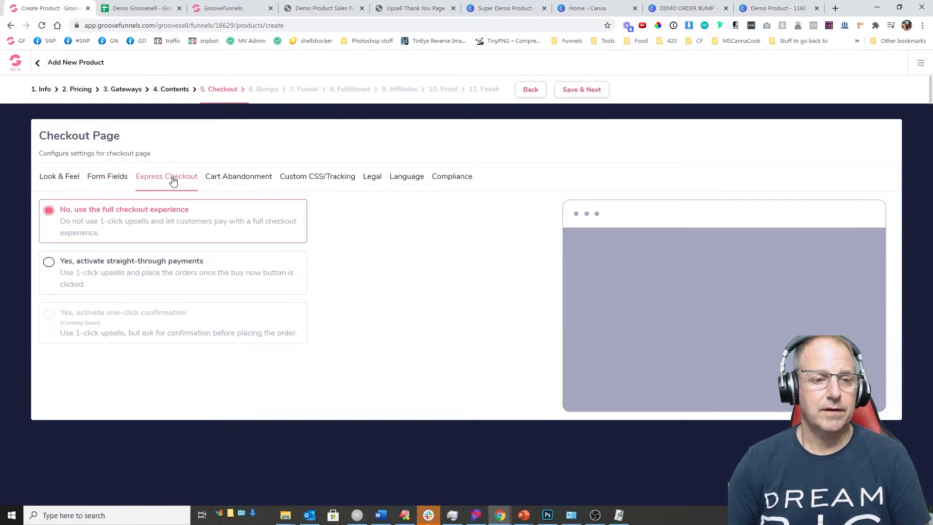
pyautogui.click(47, 265)
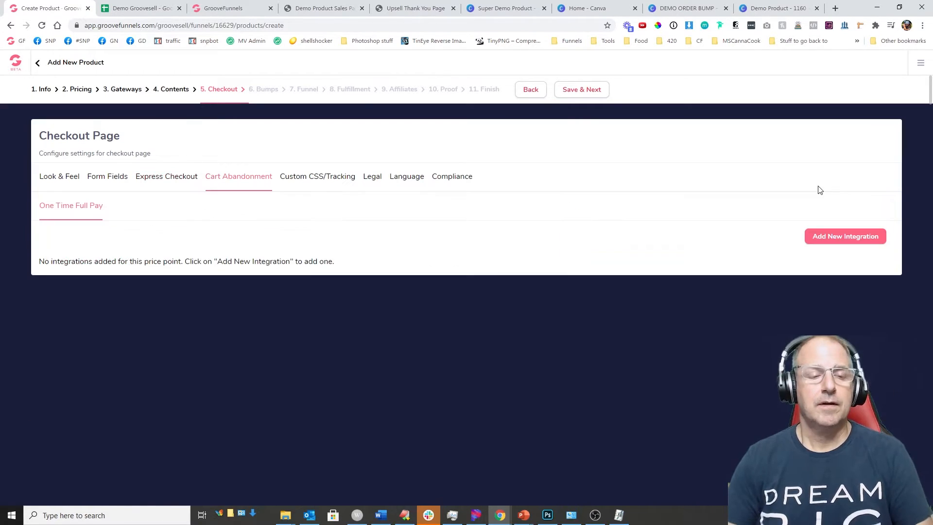
# Step: Cancel adding a cart abandonment integration and save the checkout settings
pyautogui.click(239, 176)
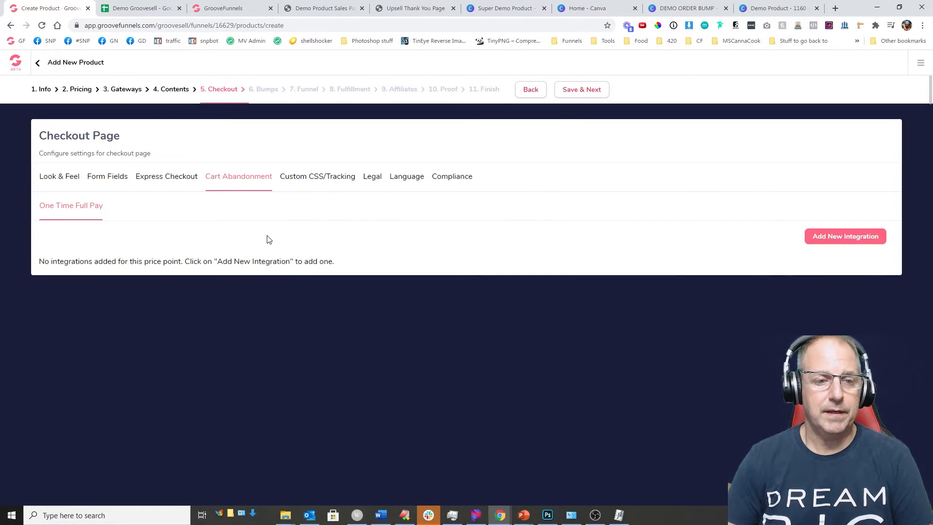
pyautogui.click(847, 238)
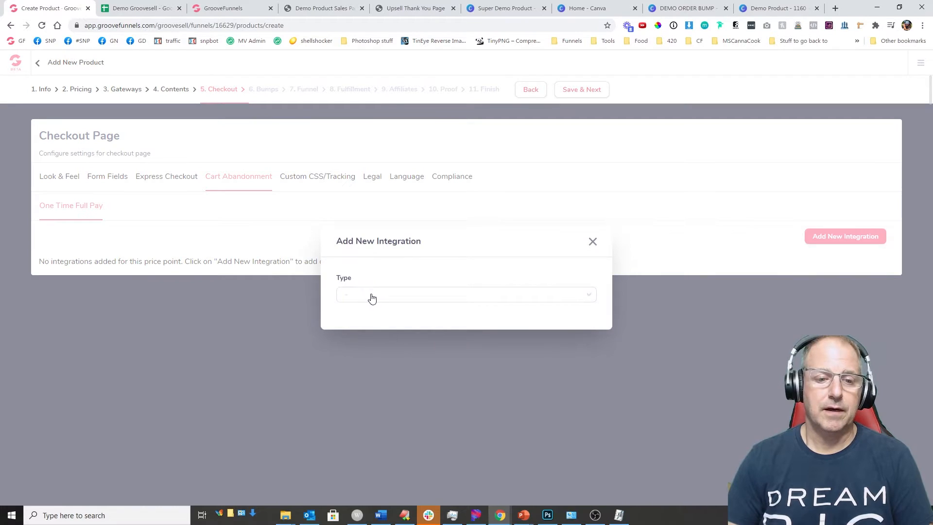
pyautogui.click(371, 296)
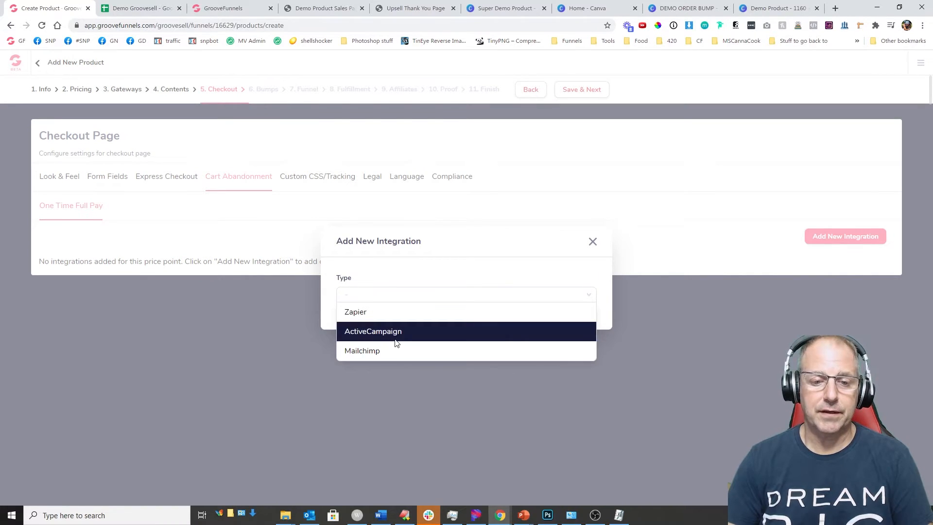
pyautogui.click(596, 246)
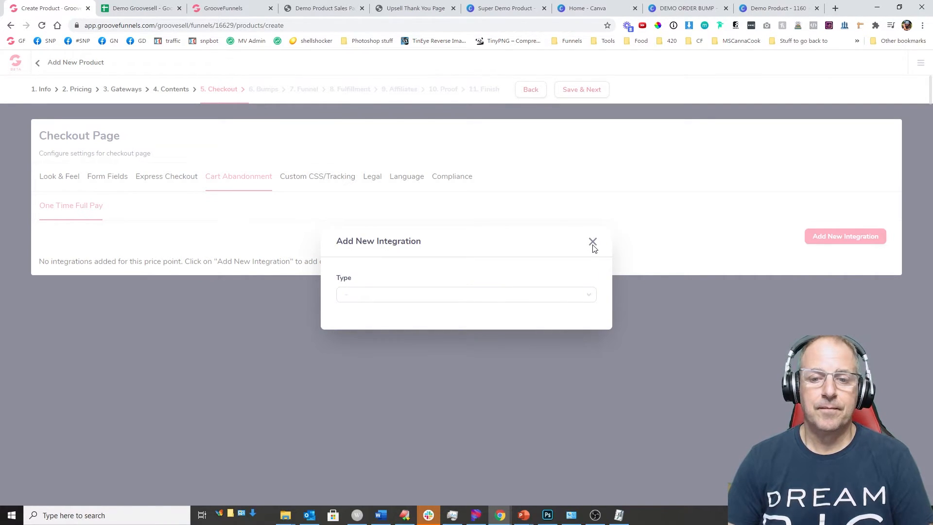
pyautogui.click(594, 244)
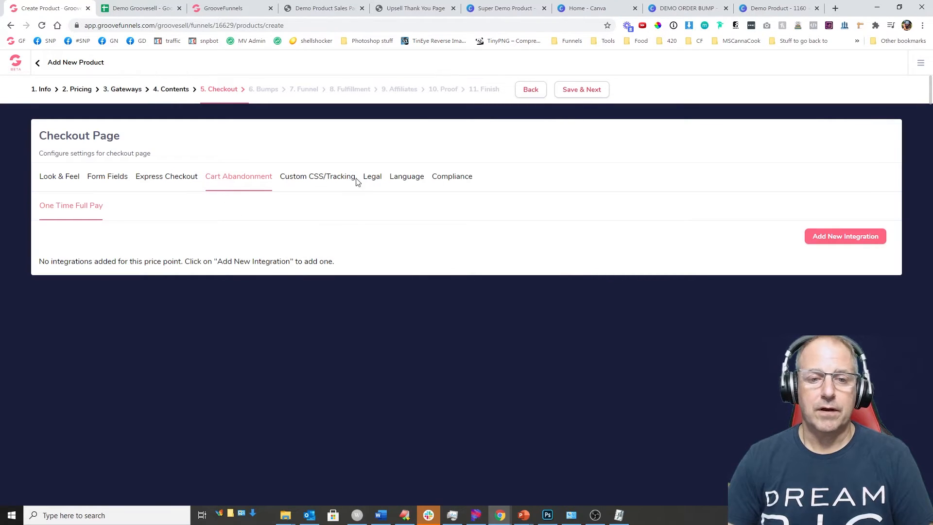
pyautogui.click(576, 94)
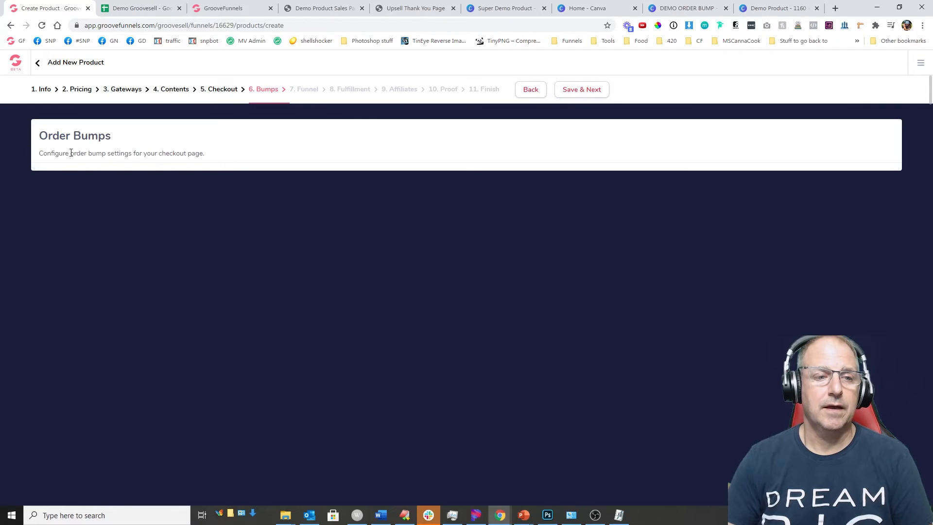
# Step: Save with no order bumps, keep Thank You Page as the funnel page type, and save
pyautogui.click(568, 93)
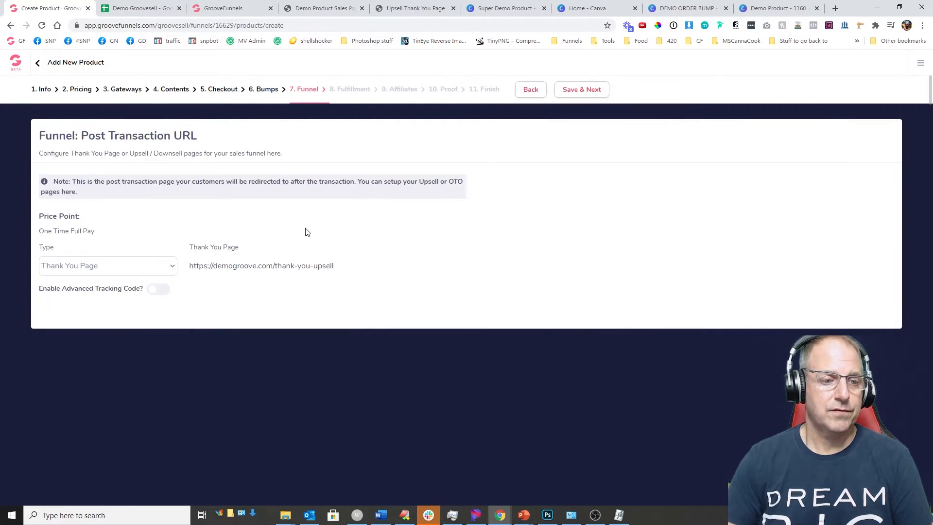
pyautogui.click(130, 268)
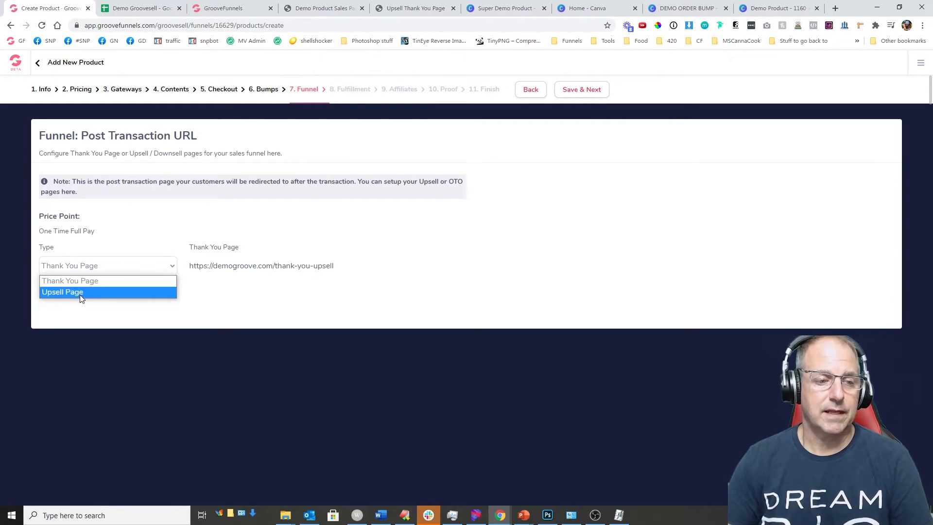
pyautogui.click(101, 282)
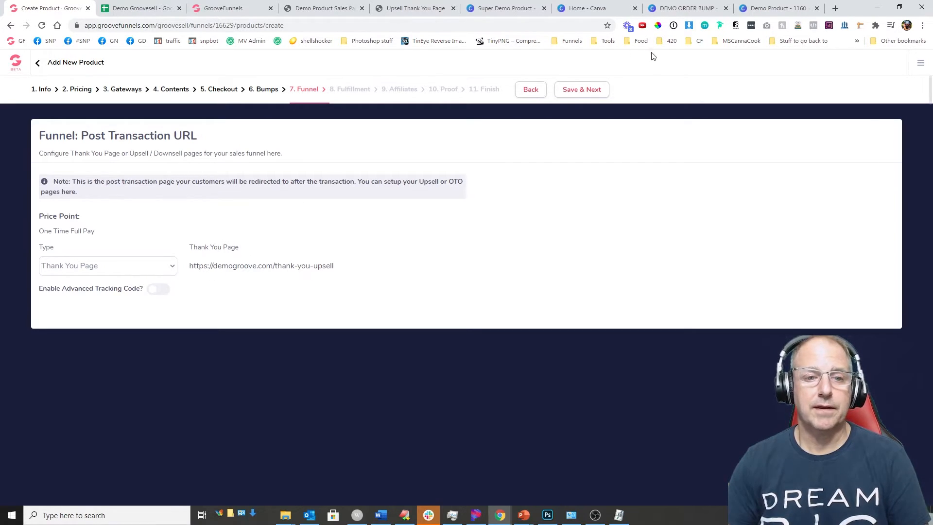
pyautogui.click(588, 90)
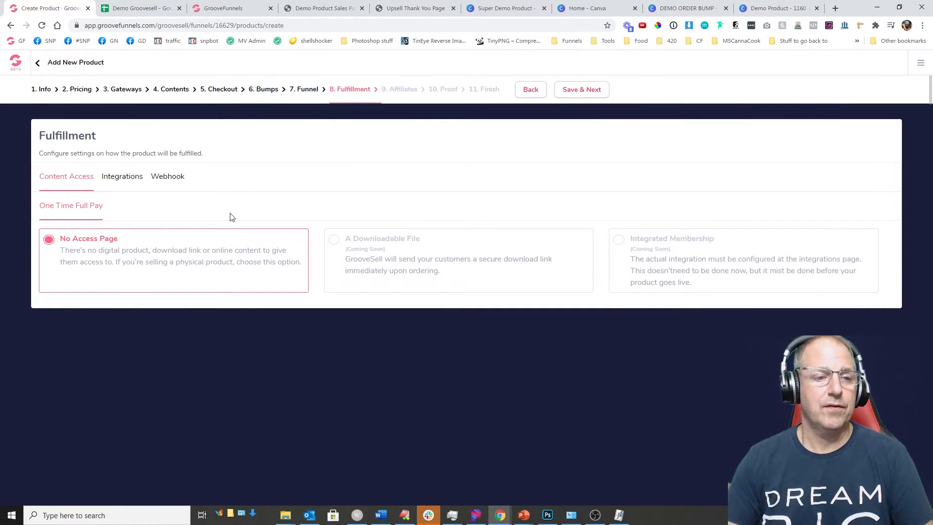
# Step: Save fulfillment with no integration and skip the affiliate program
pyautogui.click(122, 180)
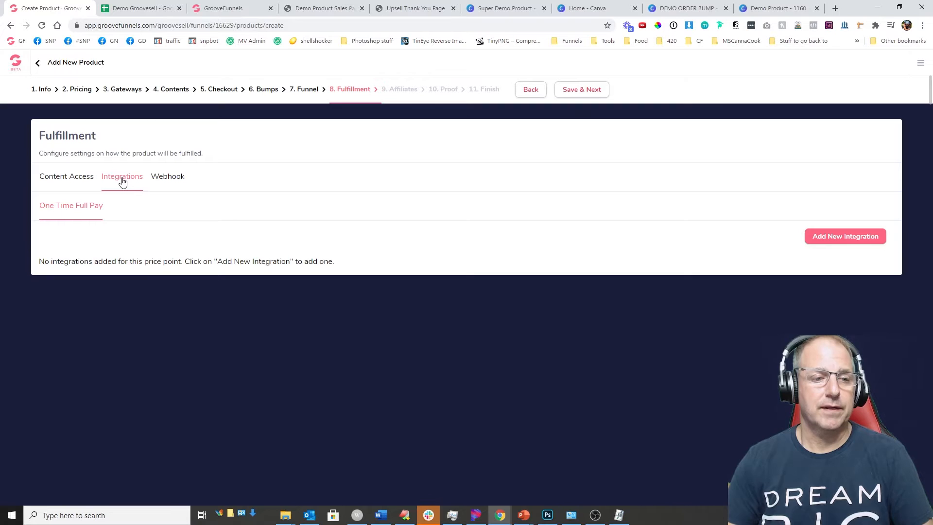
pyautogui.click(848, 243)
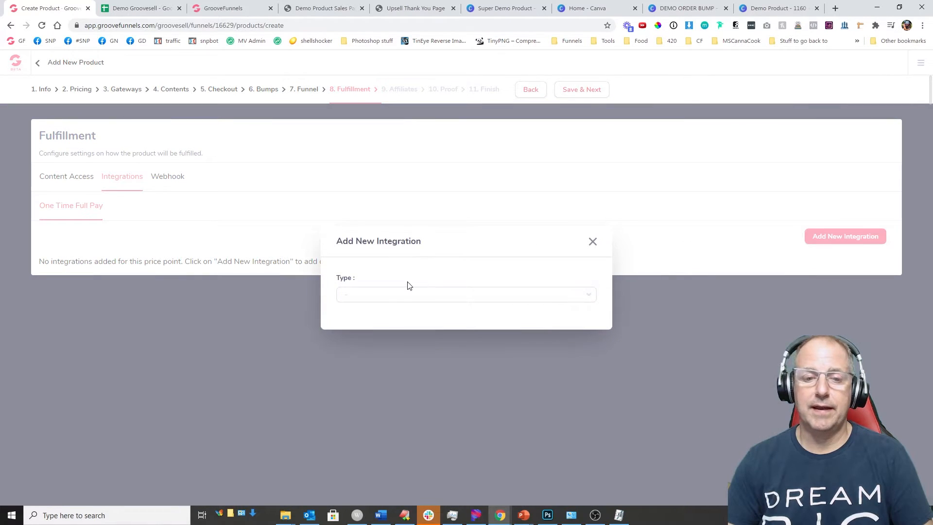
pyautogui.click(381, 296)
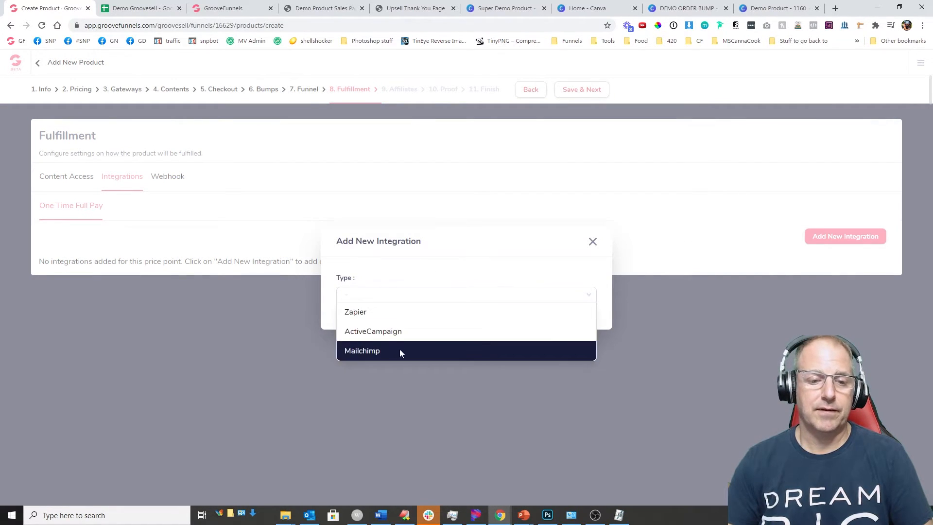
pyautogui.click(595, 243)
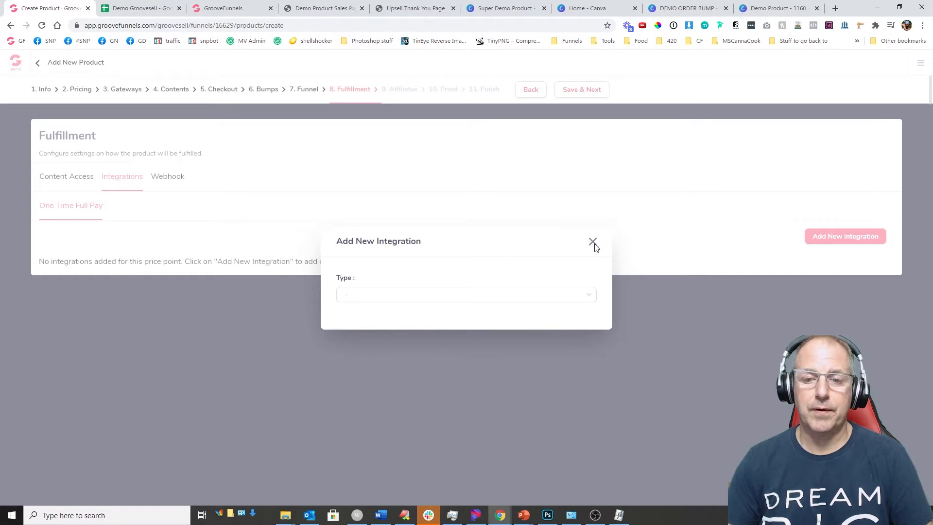
pyautogui.click(593, 242)
pyautogui.click(574, 91)
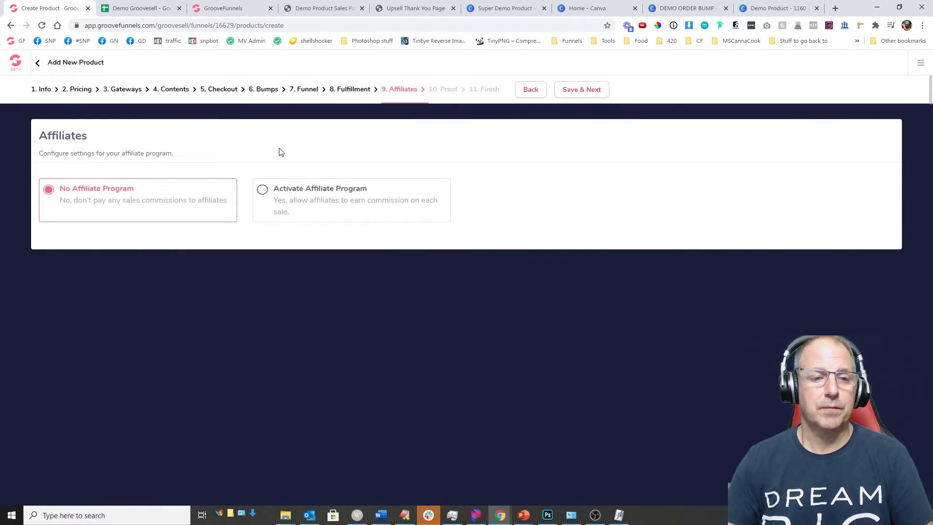
pyautogui.click(569, 92)
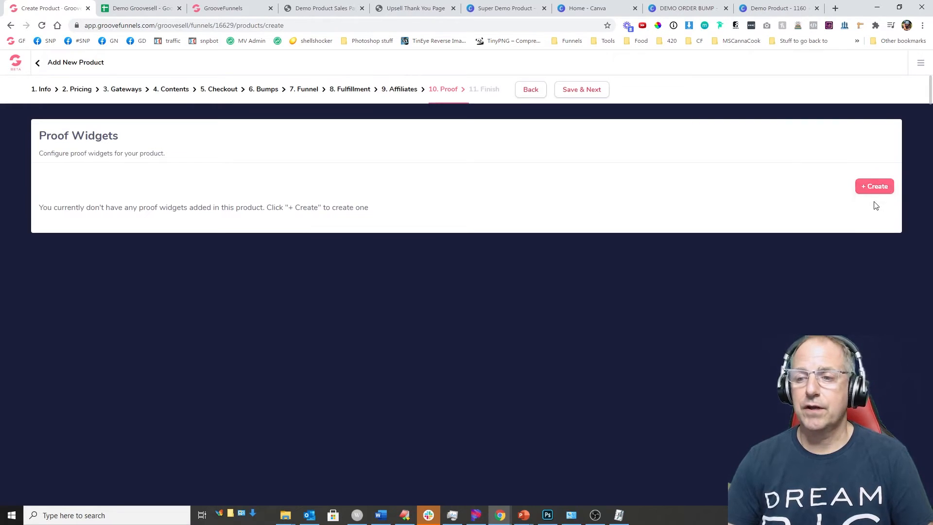
# Step: Create an 'Upsell Proof' widget reading 'Just purchased the upsell' with a 5-second delay, and finish setup
pyautogui.click(873, 186)
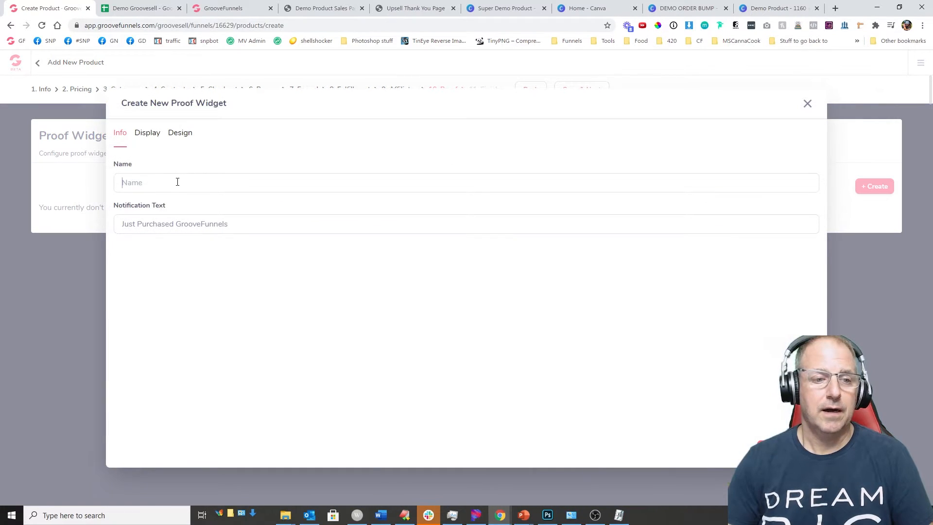
pyautogui.write('Up')
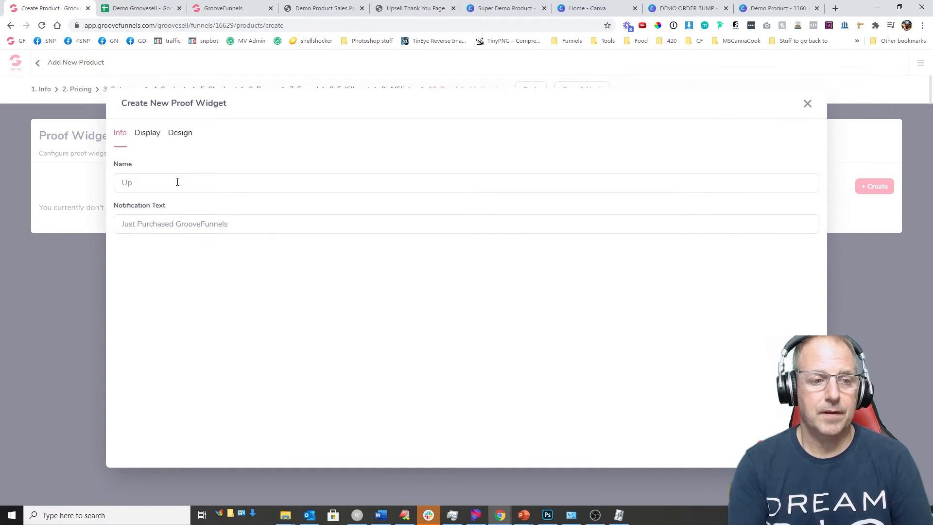
pyautogui.write('sell Proff')
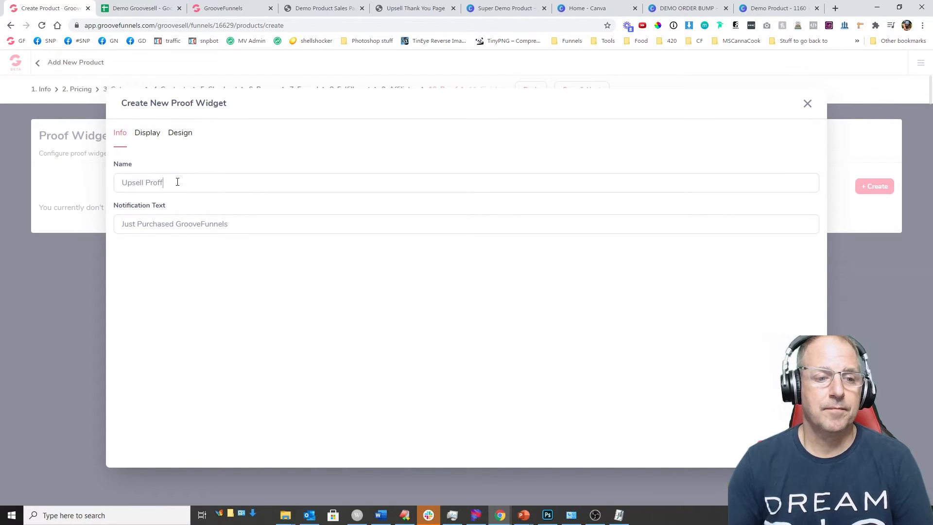
pyautogui.press('Tab')
pyautogui.write('Ju')
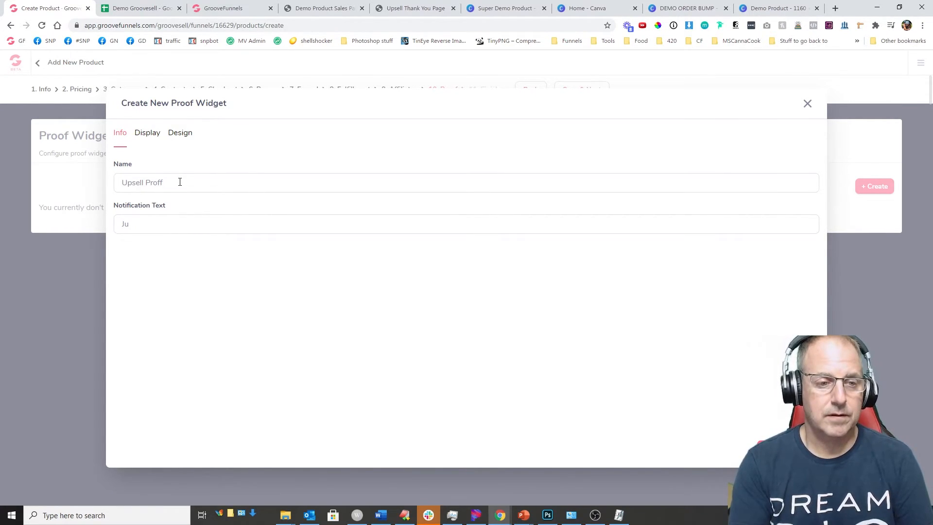
pyautogui.write('st boiug')
pyautogui.press('BackSpace')
pyautogui.press('BackSpace')
pyautogui.press('BackSpace')
pyautogui.press('BackSpace')
pyautogui.press('BackSpace')
pyautogui.write('purc')
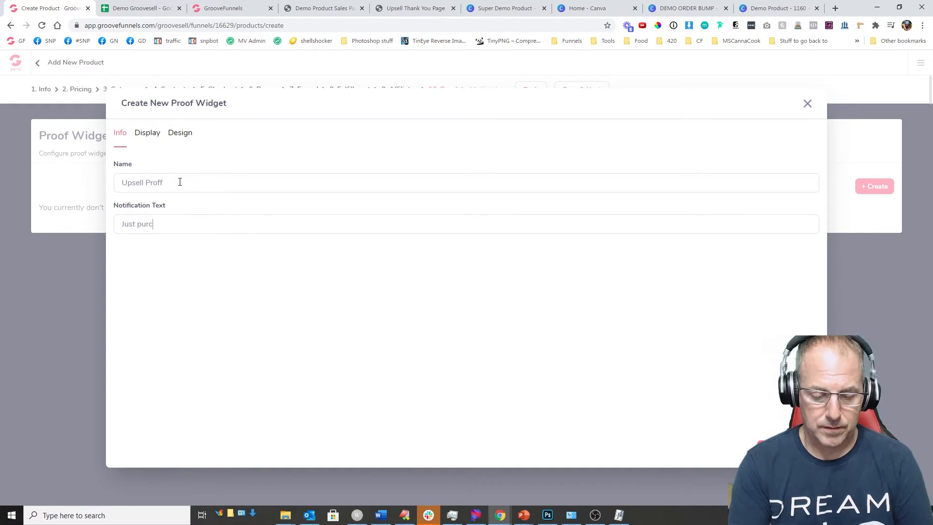
pyautogui.write('hased the upsell')
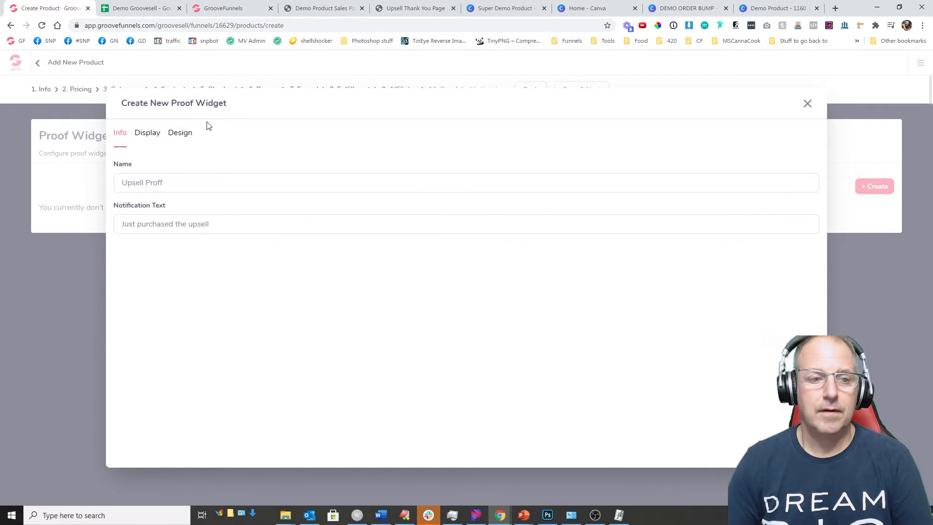
pyautogui.click(148, 140)
pyautogui.click(214, 183)
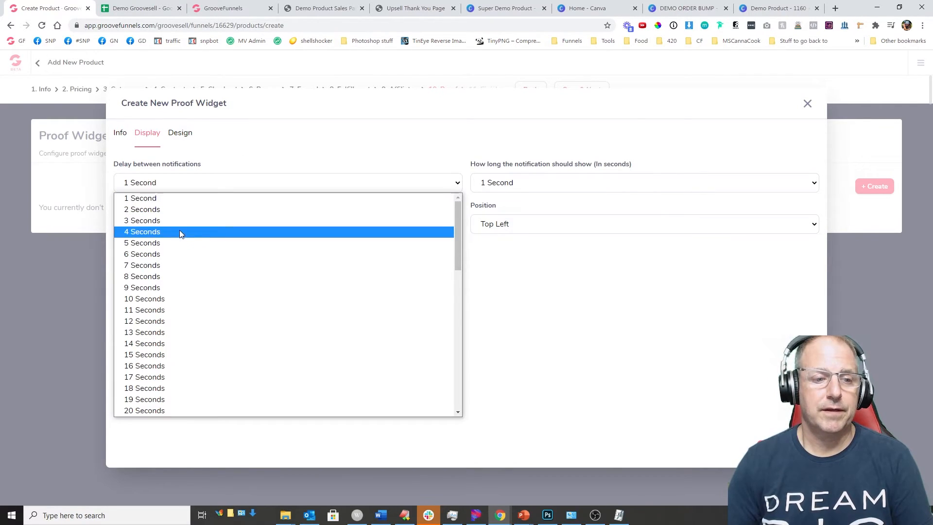
pyautogui.click(181, 242)
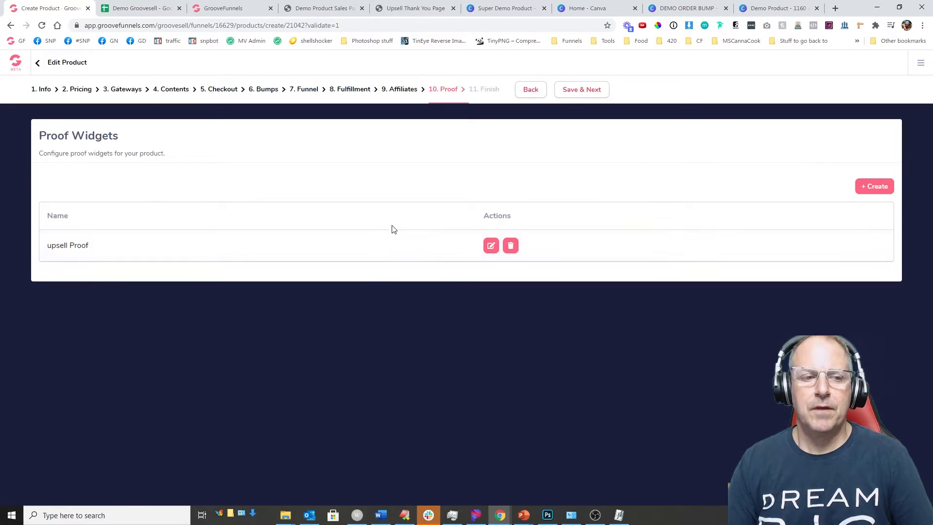
pyautogui.click(571, 97)
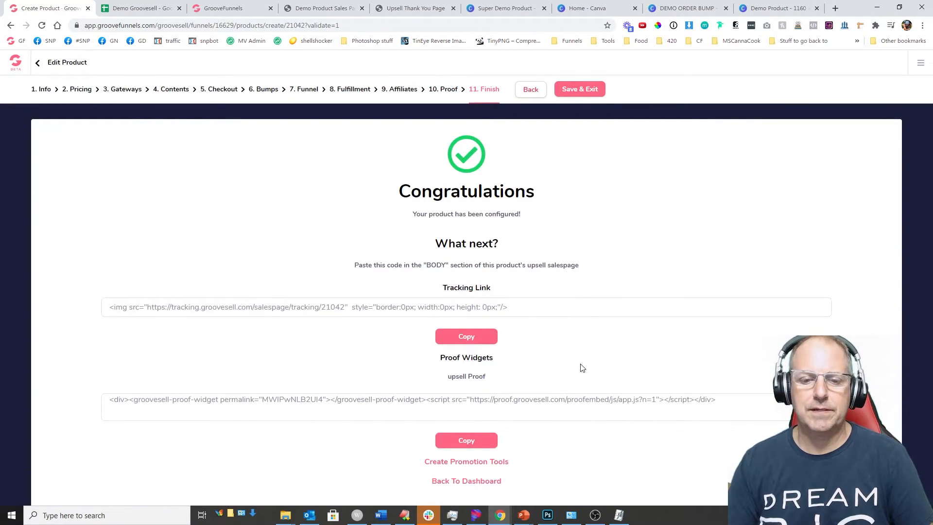
# Step: Paste the Super Demo Product's tracking link code into cell E16 of Demo Groovesell
pyautogui.click(466, 338)
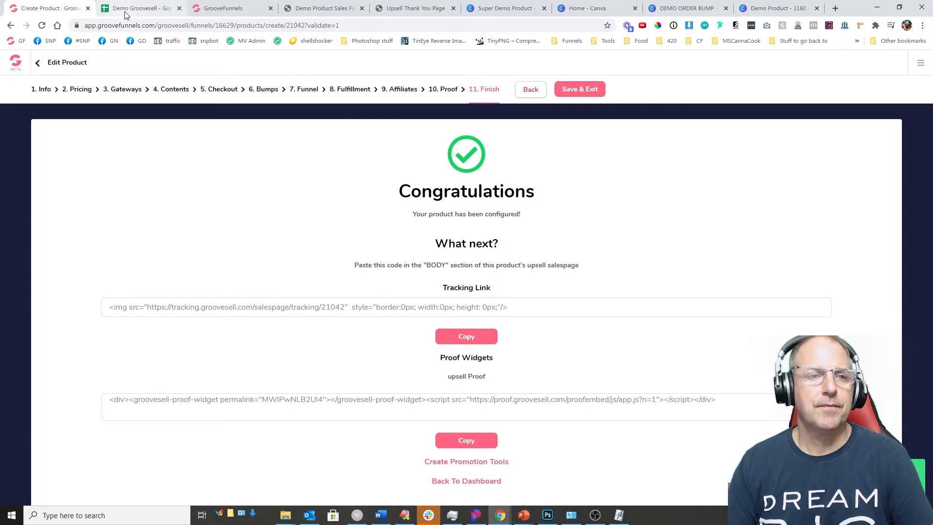
pyautogui.click(141, 8)
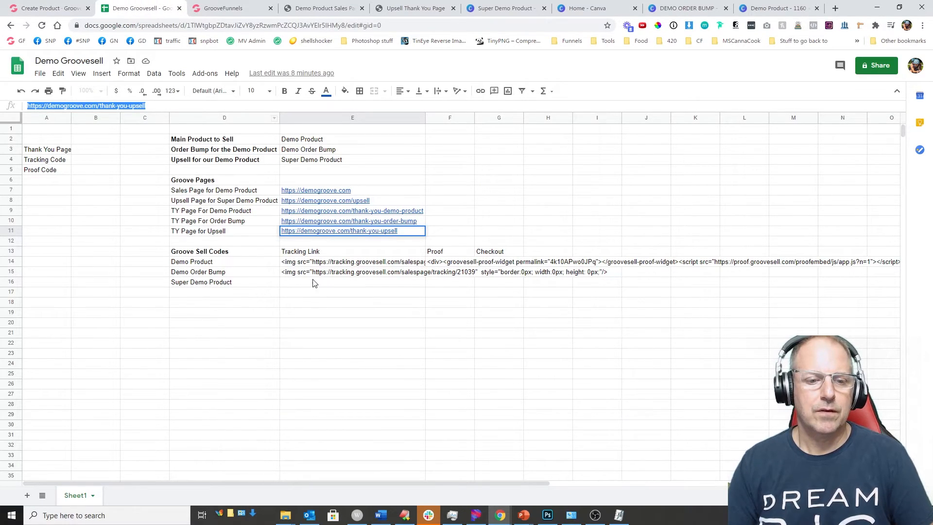
pyautogui.click(300, 283)
pyautogui.hotkey('ctrl', 'v')
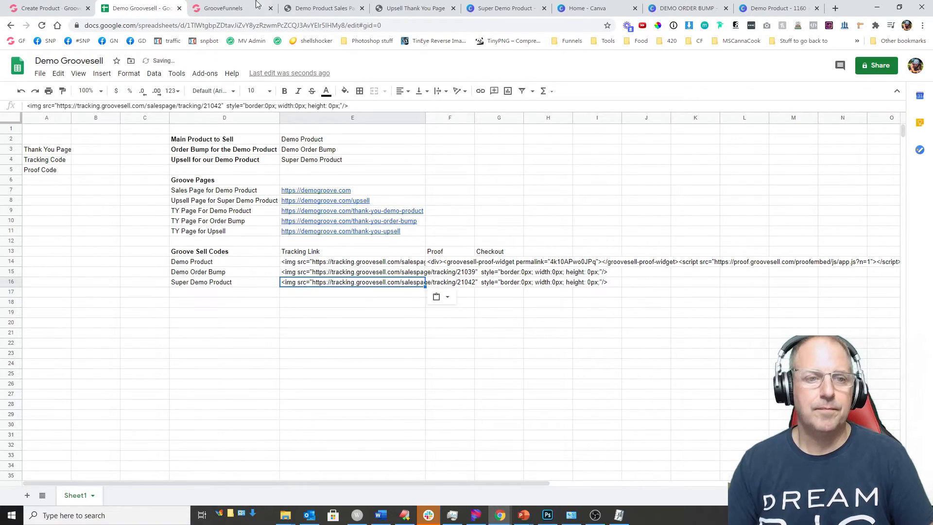
# Step: Log the proof widget code in F16, then save and exit the upsell product setup
pyautogui.click(68, 8)
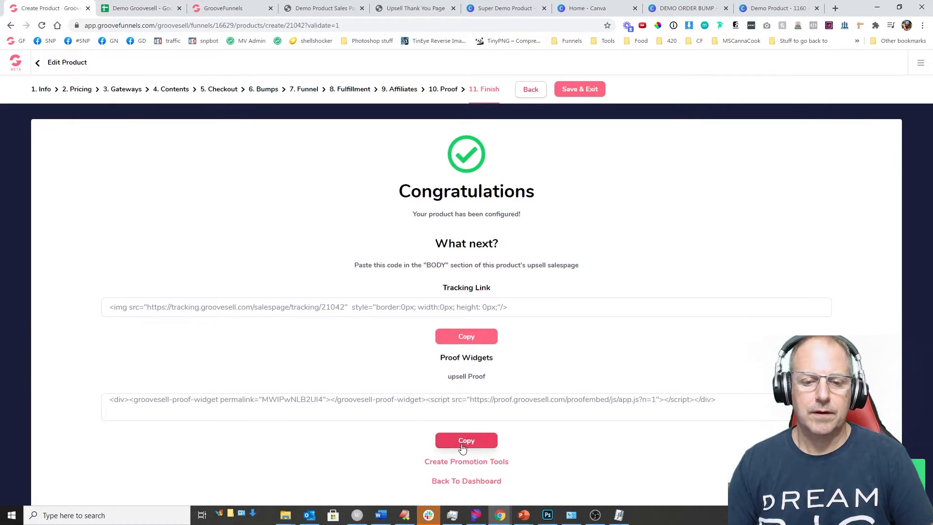
pyautogui.click(155, 10)
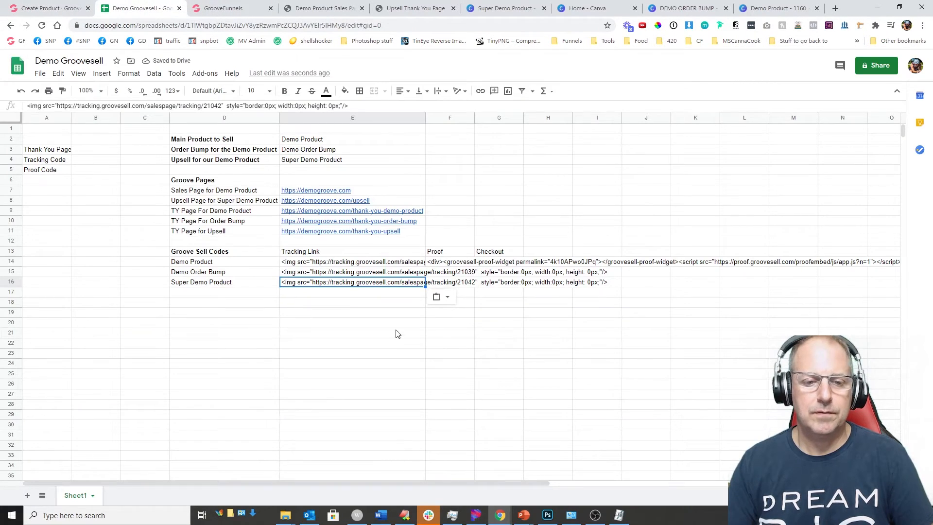
pyautogui.click(469, 294)
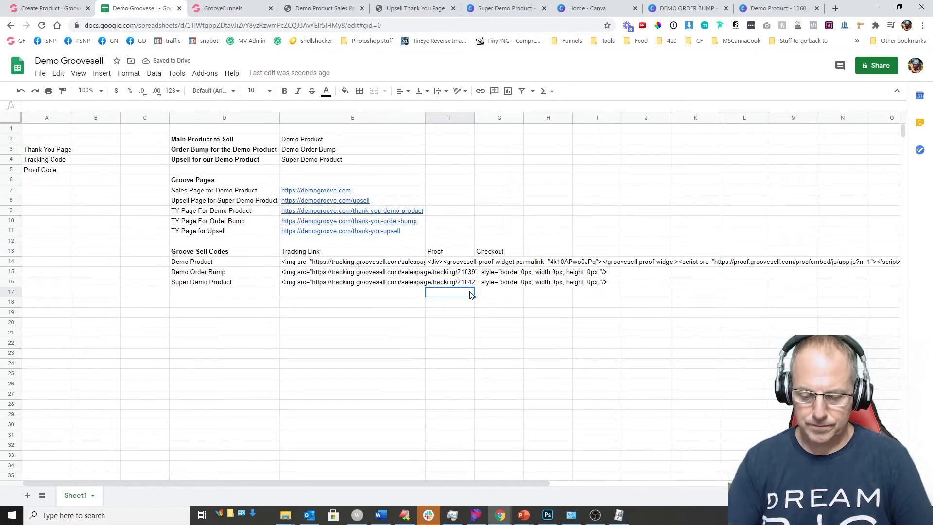
pyautogui.press('Up')
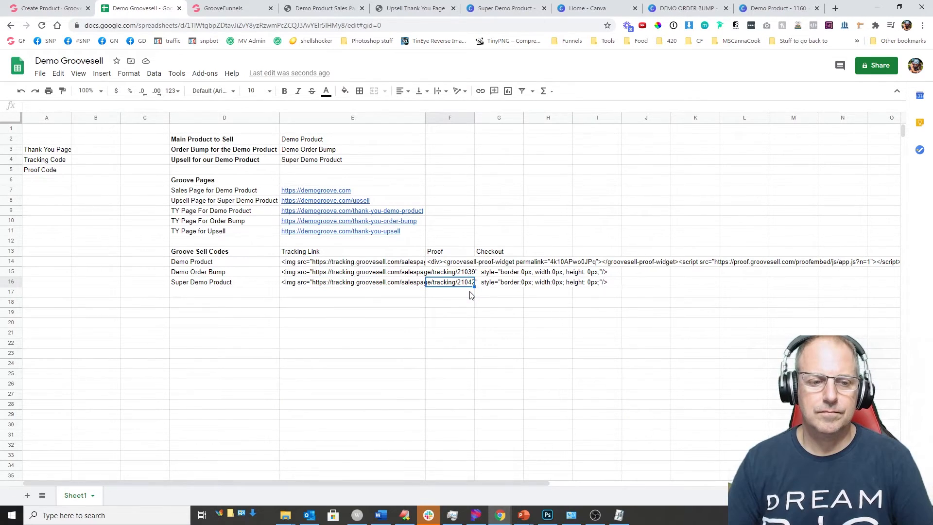
pyautogui.hotkey('ctrl', 'v')
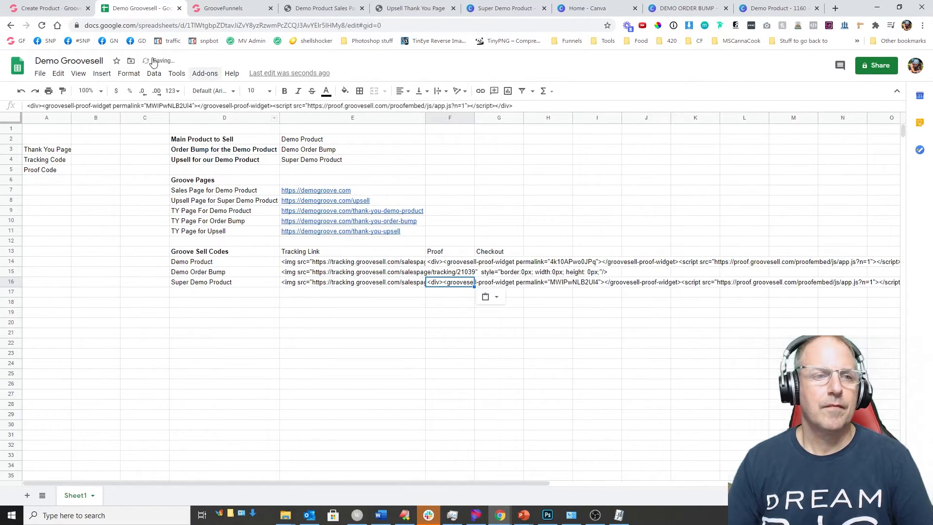
pyautogui.click(49, 9)
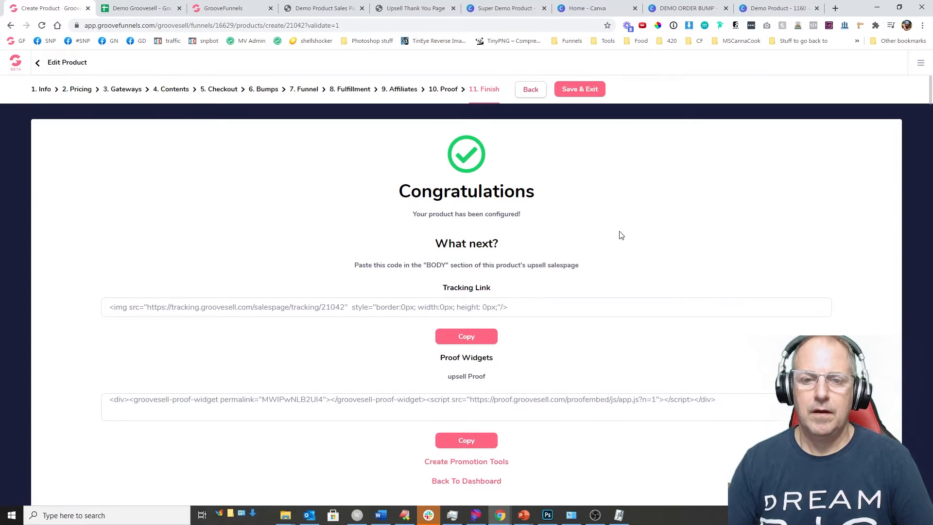
pyautogui.click(571, 89)
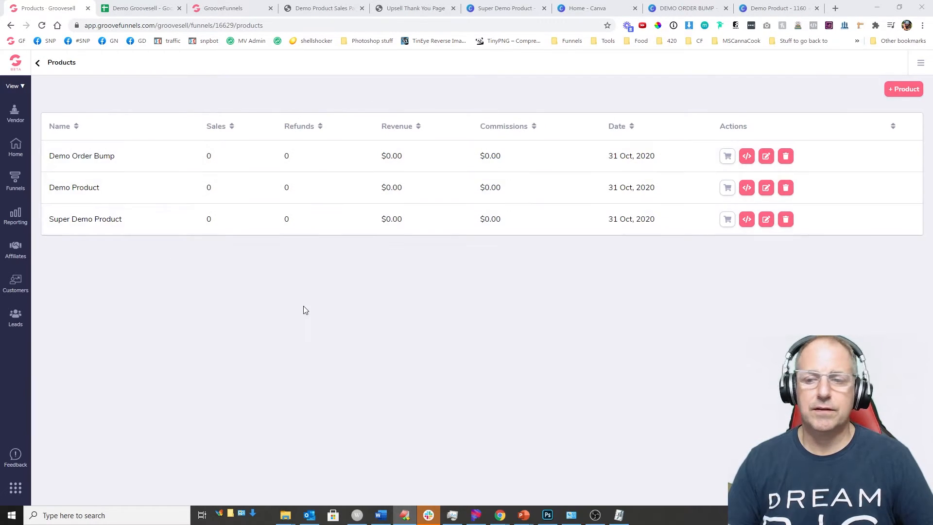
# Step: Make the Demo Product Funnel live on subdomain demo-product and show its product list
pyautogui.click(37, 64)
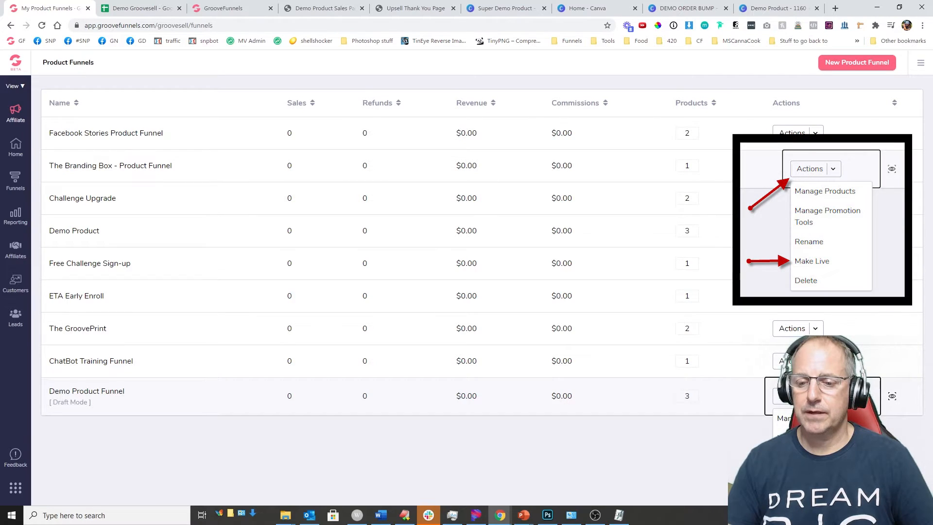
pyautogui.click(794, 489)
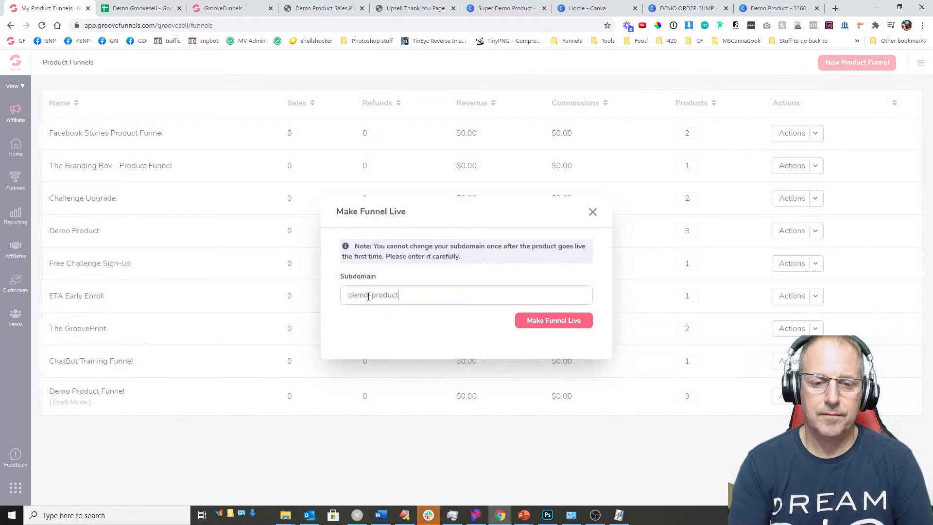
pyautogui.click(548, 319)
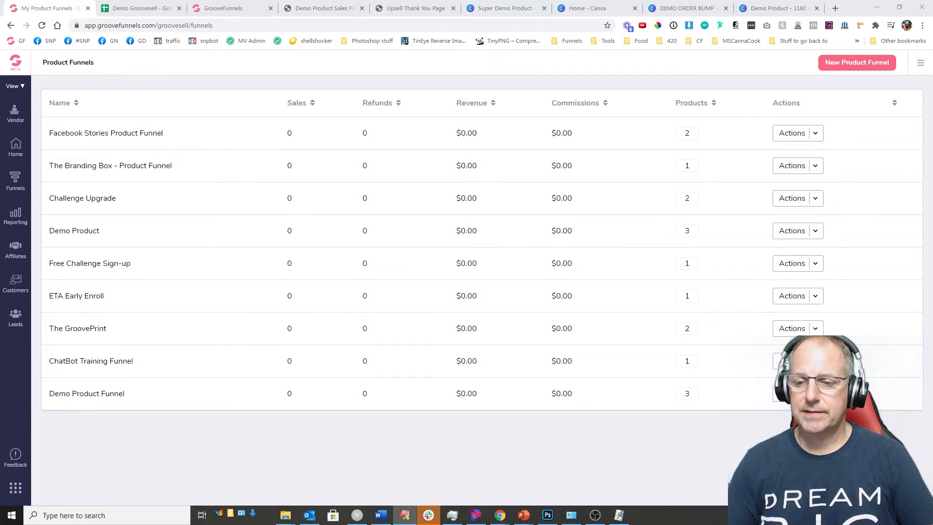
pyautogui.click(797, 394)
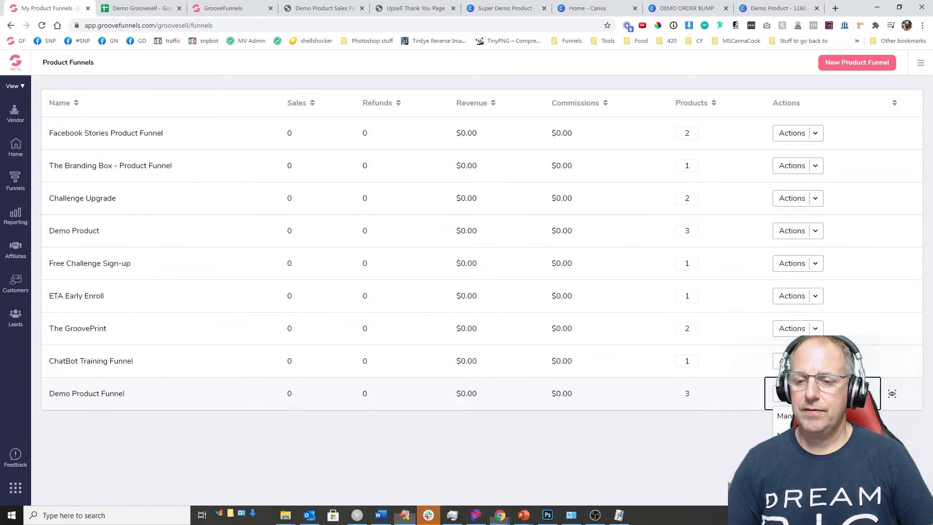
pyautogui.click(797, 416)
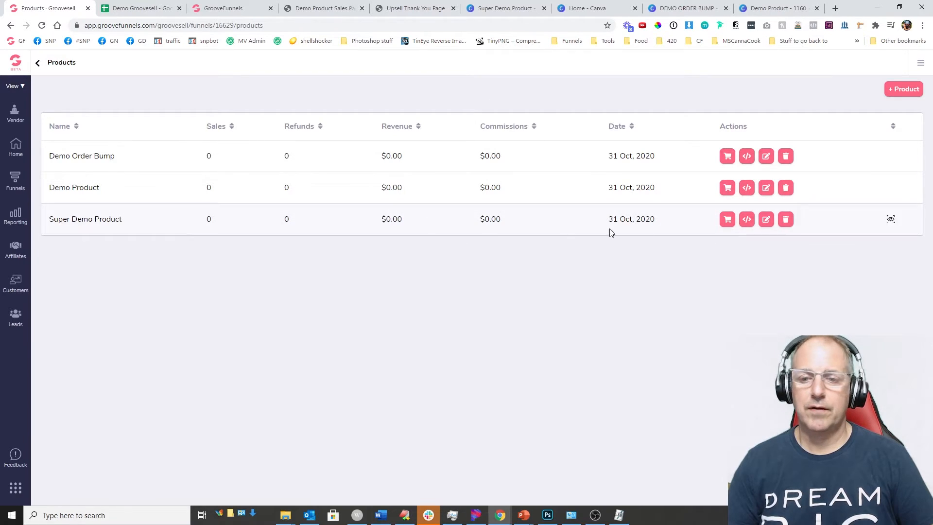
# Step: Copy the Super Demo Product's single-price 399 checkout page link into G17 under Checkout
pyautogui.click(729, 223)
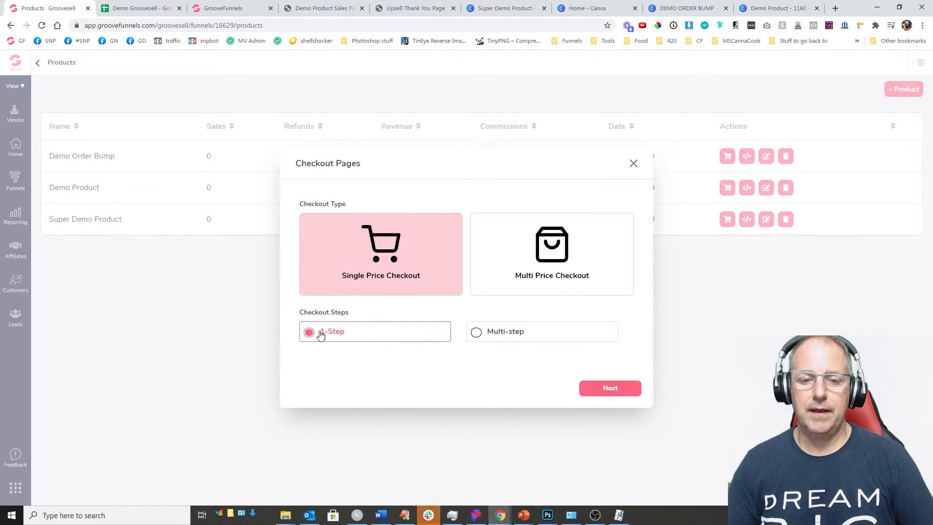
pyautogui.click(607, 388)
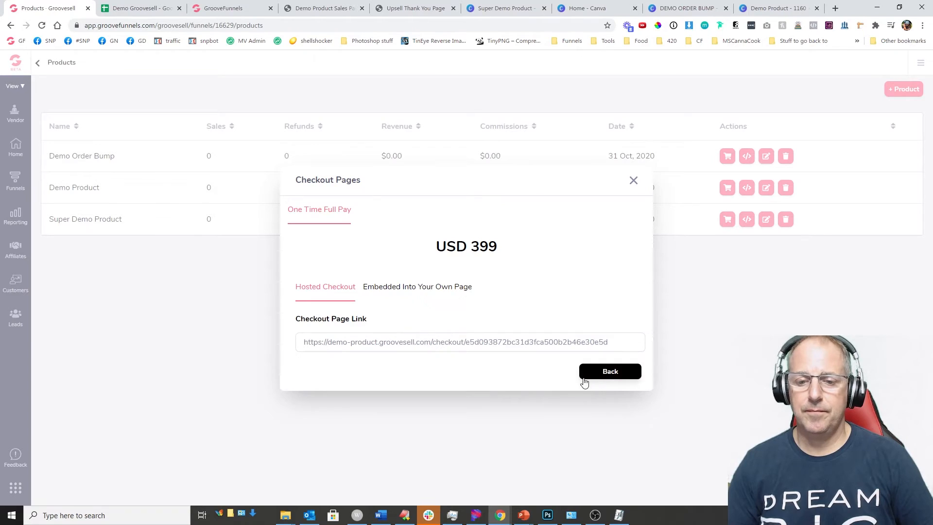
pyautogui.click(304, 344)
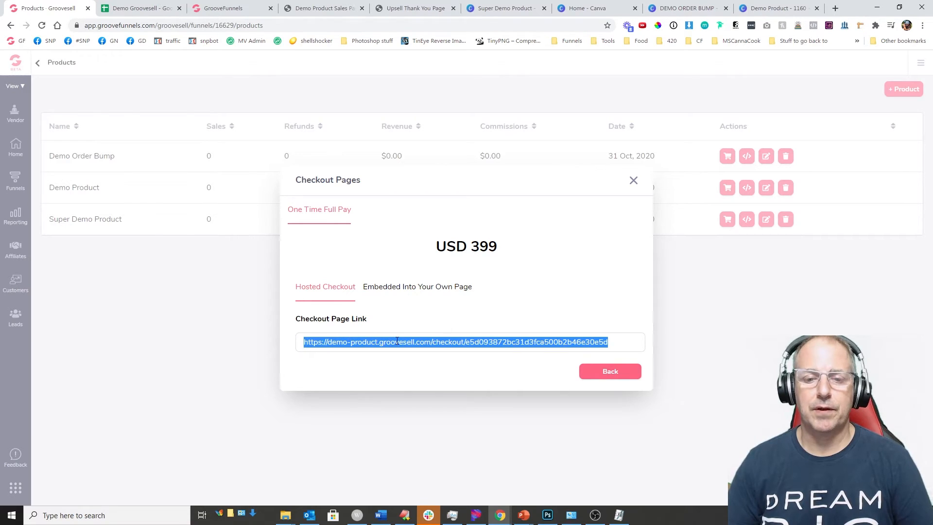
pyautogui.click(134, 11)
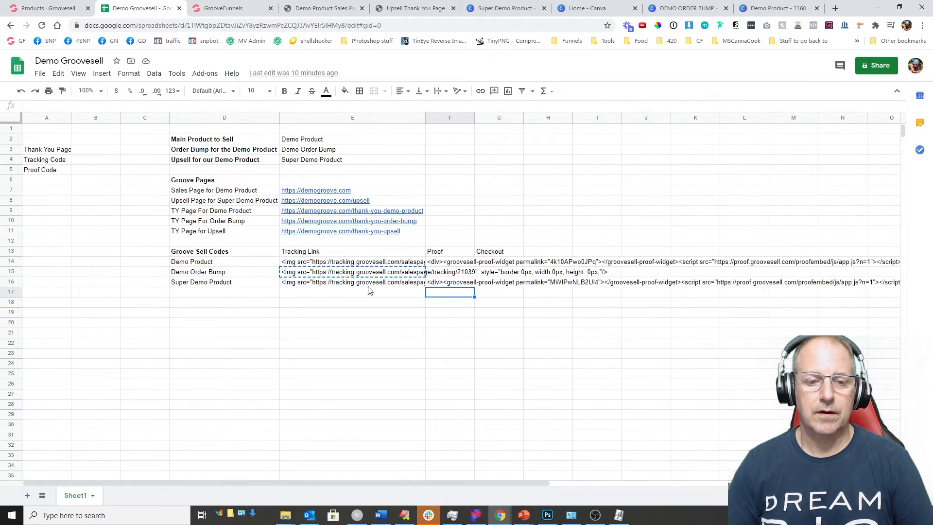
pyautogui.click(240, 285)
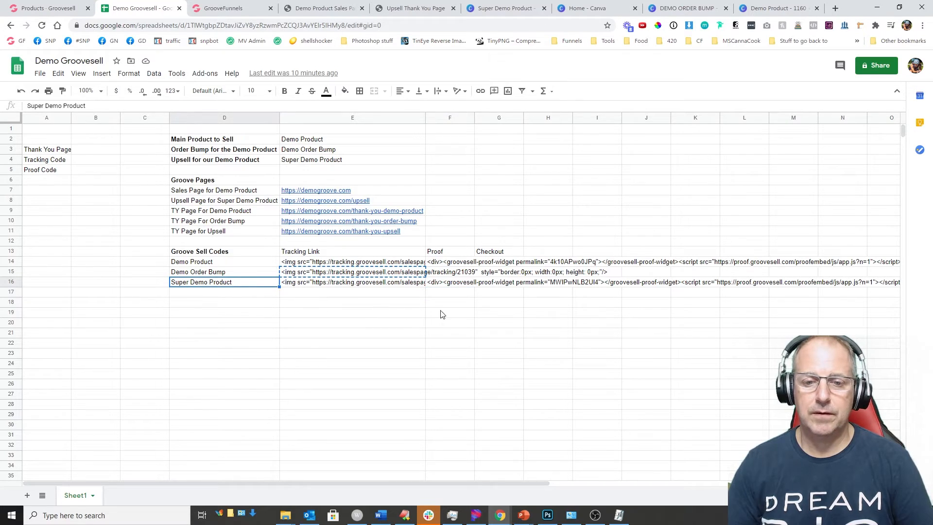
pyautogui.click(482, 297)
pyautogui.hotkey('ctrl', 'v')
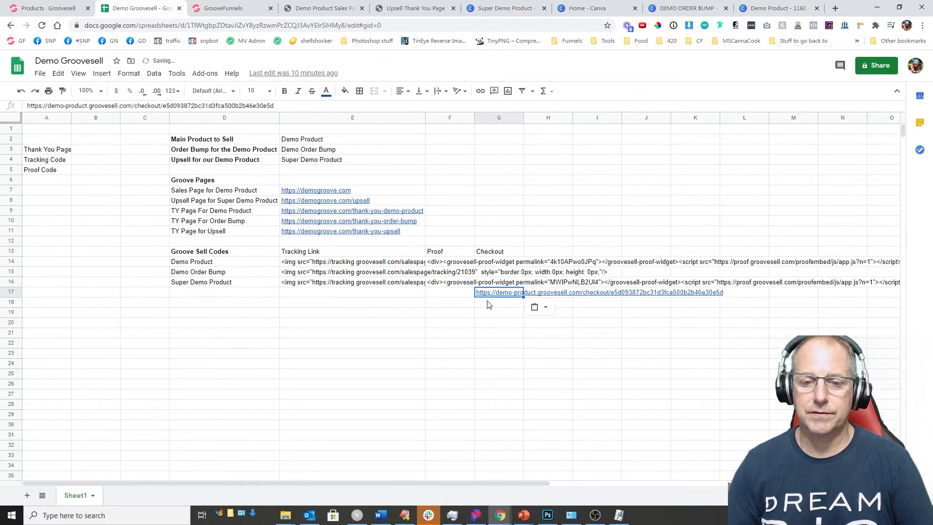
pyautogui.moveTo(494, 297)
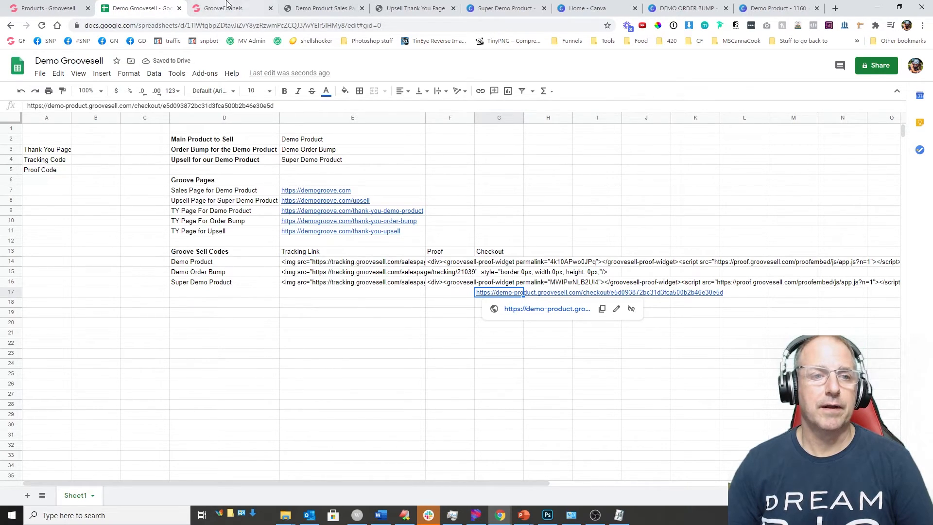
pyautogui.click(225, 10)
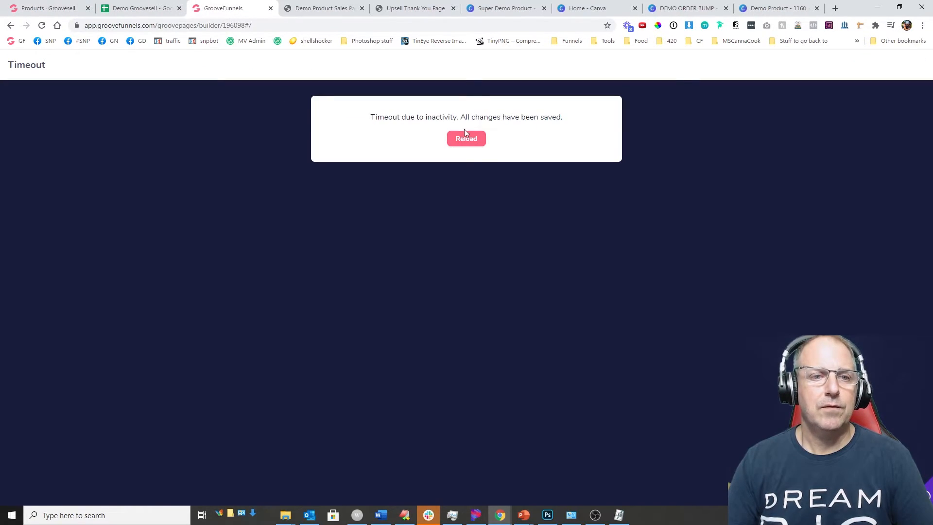
# Step: Reload the timed-out builder and bring up Demo Product Sales Page options in the Pages list
pyautogui.click(466, 143)
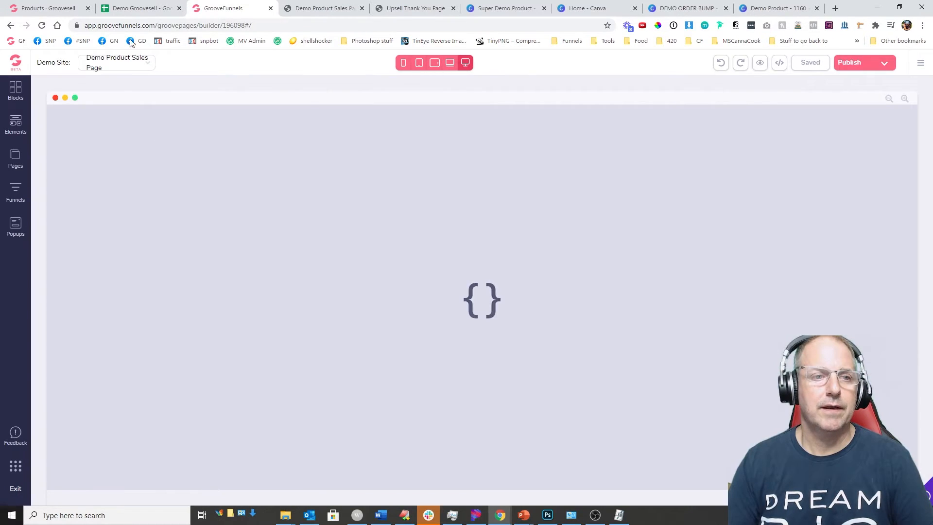
pyautogui.click(138, 8)
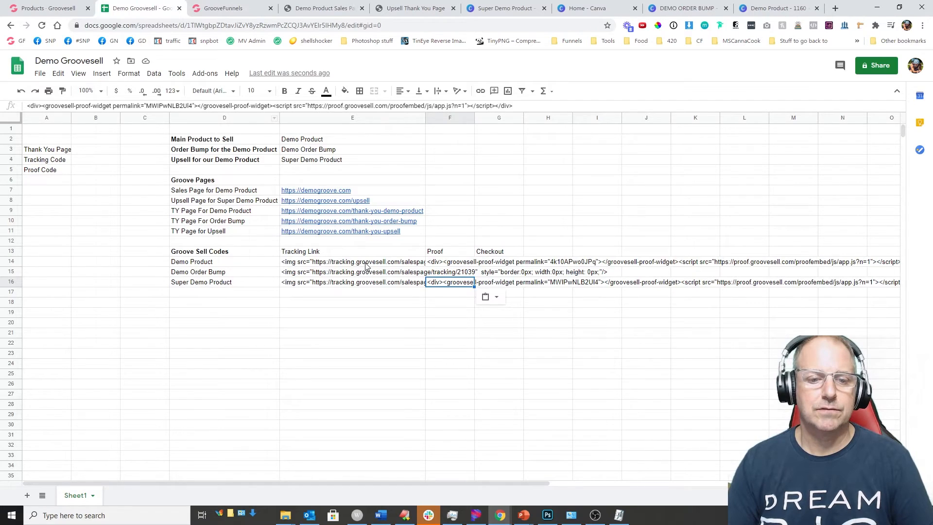
pyautogui.click(222, 8)
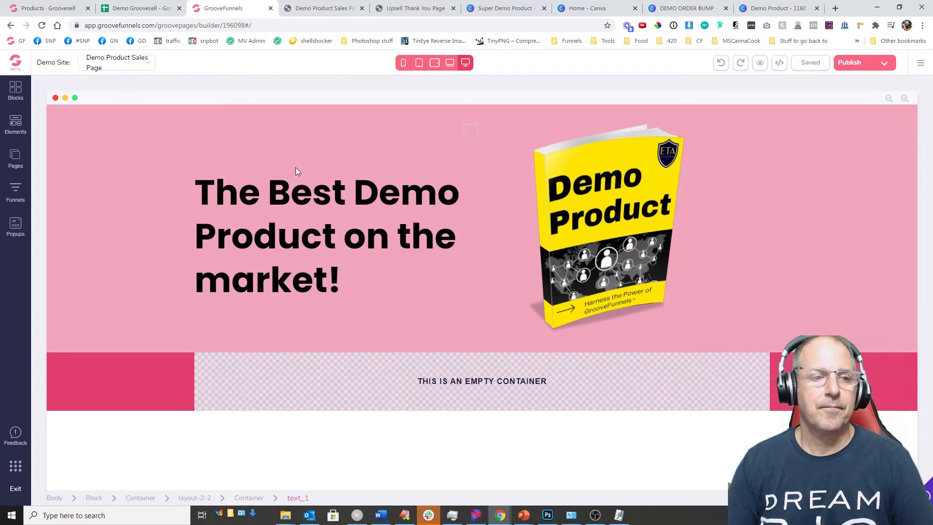
pyautogui.click(15, 157)
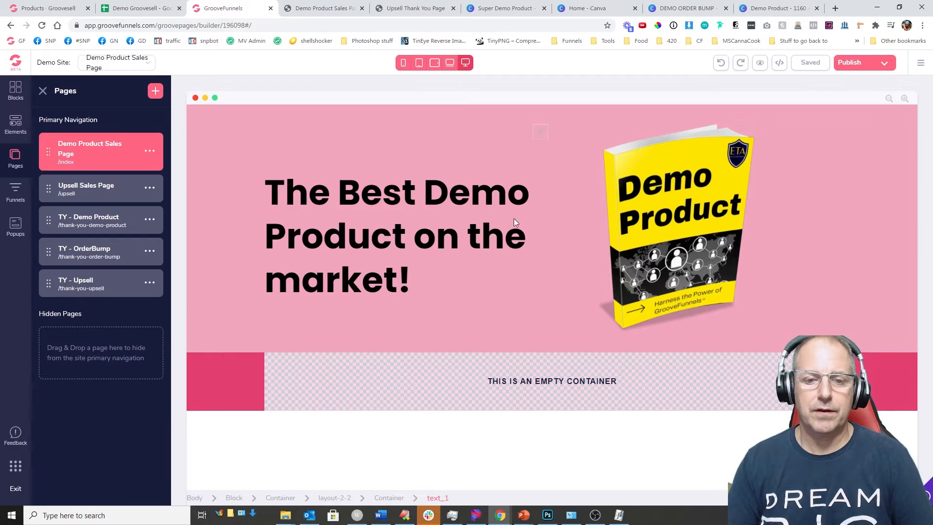
pyautogui.rightClick(95, 153)
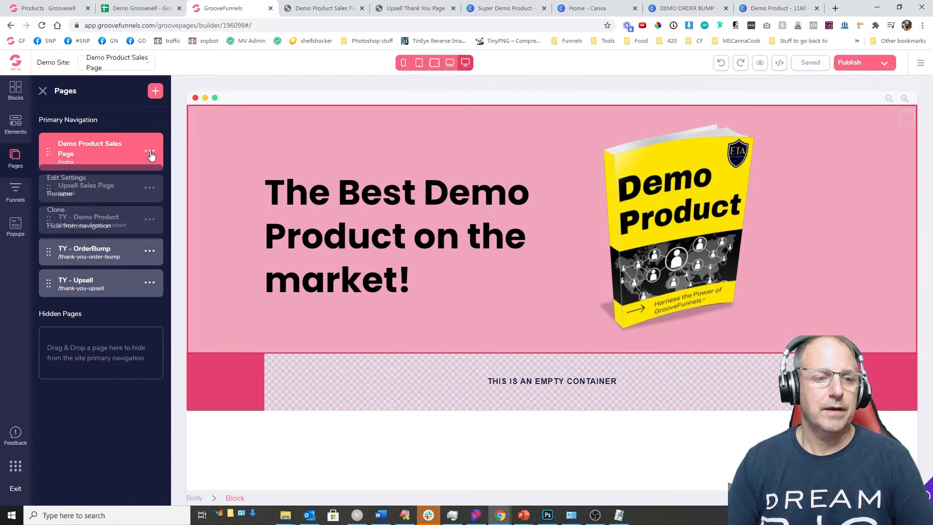
# Step: Paste the Demo Product tracking code from E14 into the sales page's body-top code include
pyautogui.click(69, 178)
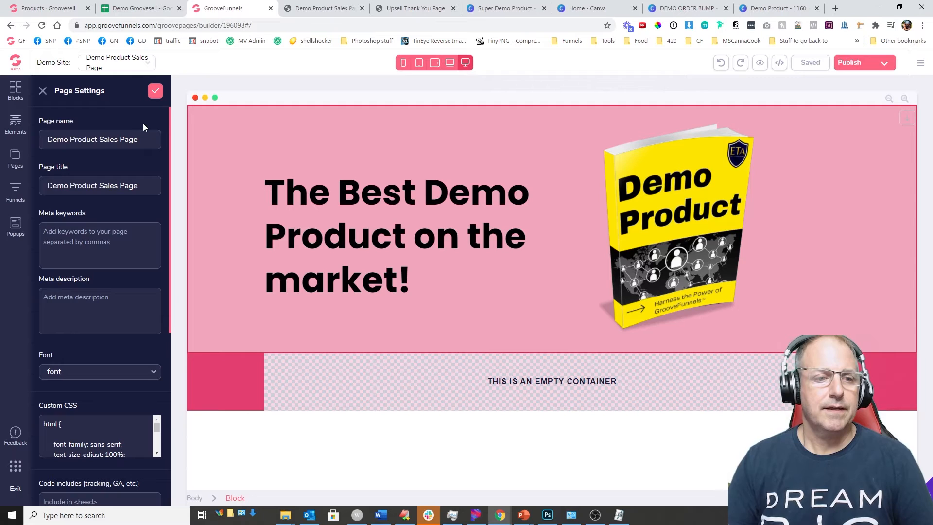
pyautogui.scroll(-6, 127, 219)
pyautogui.click(125, 233)
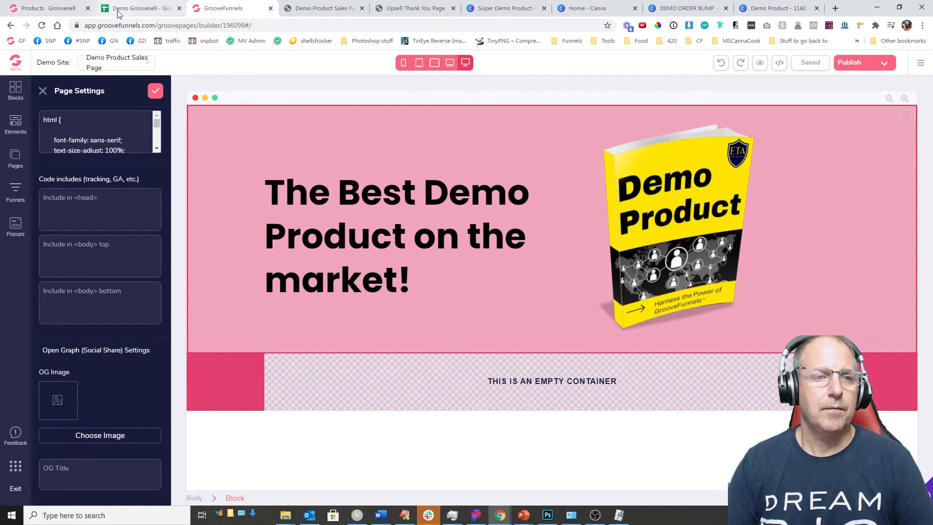
pyautogui.click(136, 8)
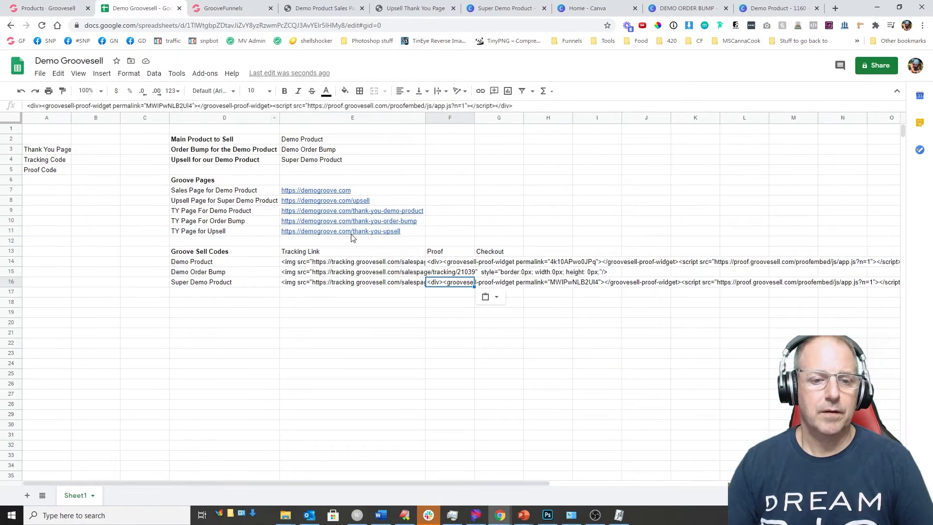
pyautogui.click(302, 262)
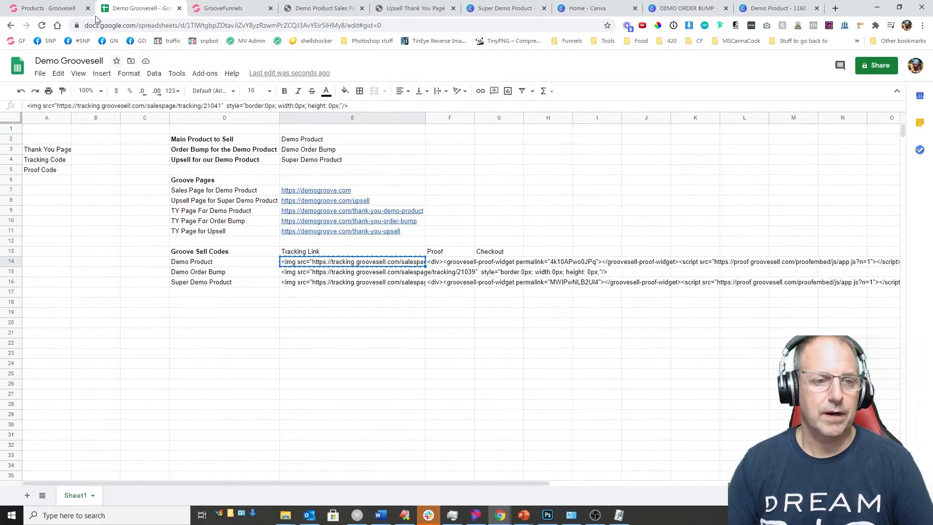
pyautogui.click(48, 8)
pyautogui.click(229, 8)
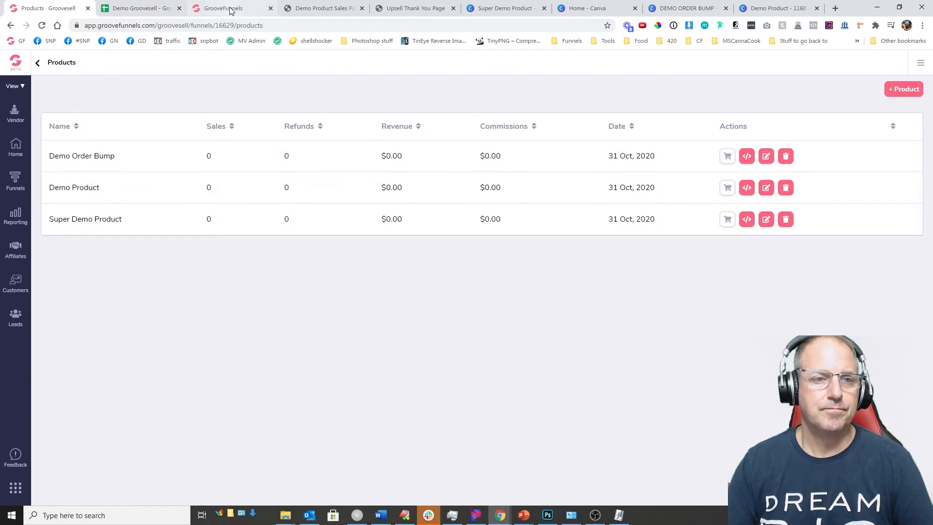
pyautogui.click(80, 263)
pyautogui.write('<img src="https://tracking.groovesell.com/salespage/tracking/21041" style="border:0px; width:0px; height: 0px;"/>')
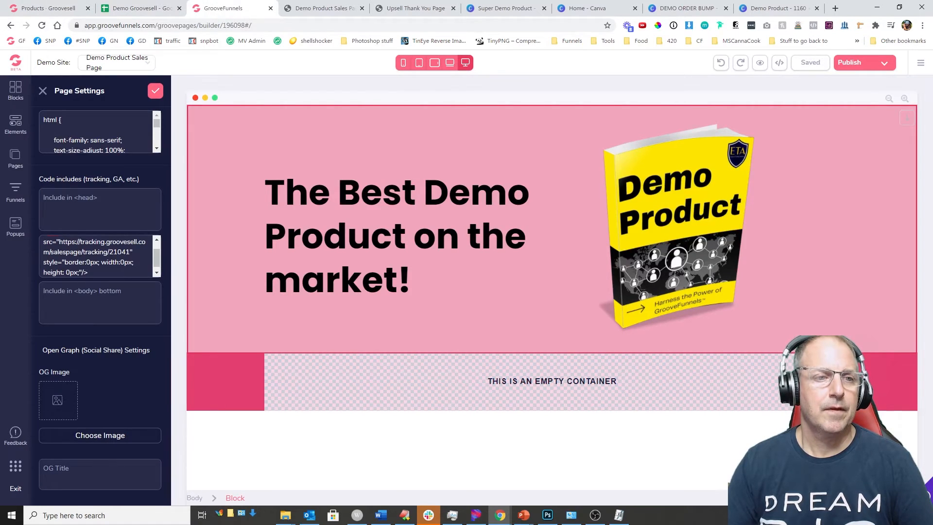
# Step: Copy the Demo Order Bump tracking code from E15 and save the page settings
pyautogui.click(138, 8)
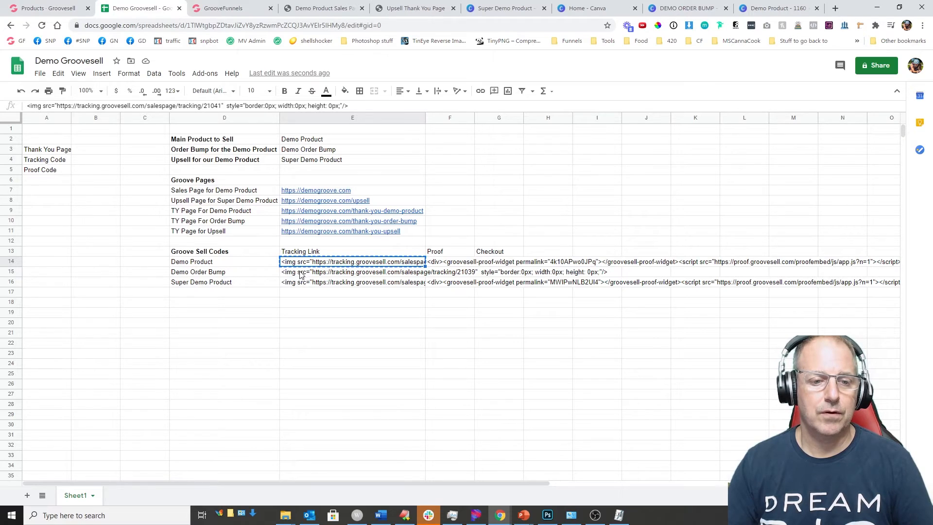
pyautogui.click(297, 276)
pyautogui.hotkey('ctrl', 'c')
pyautogui.click(210, 14)
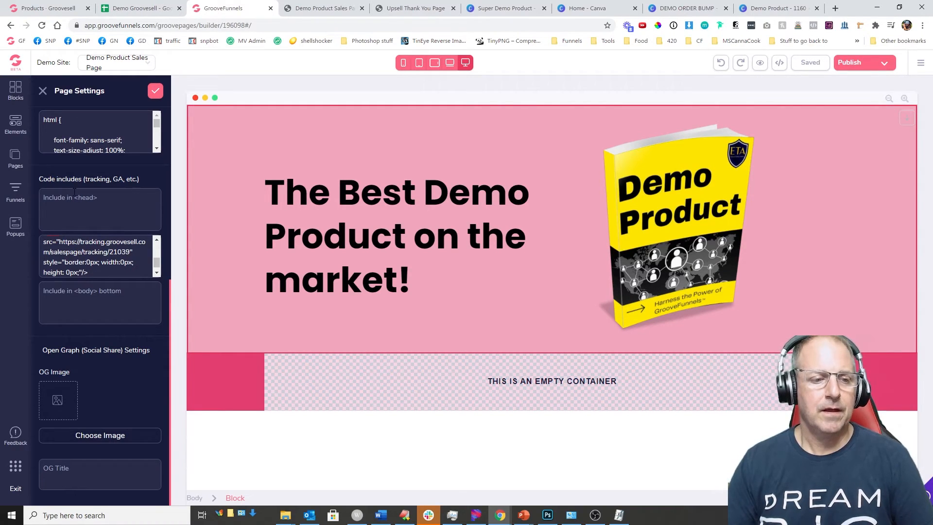
pyautogui.click(155, 92)
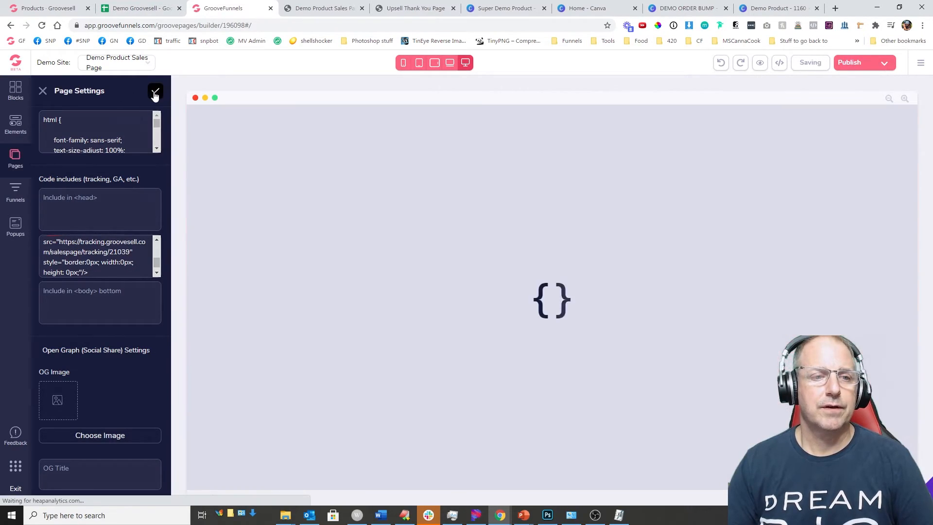
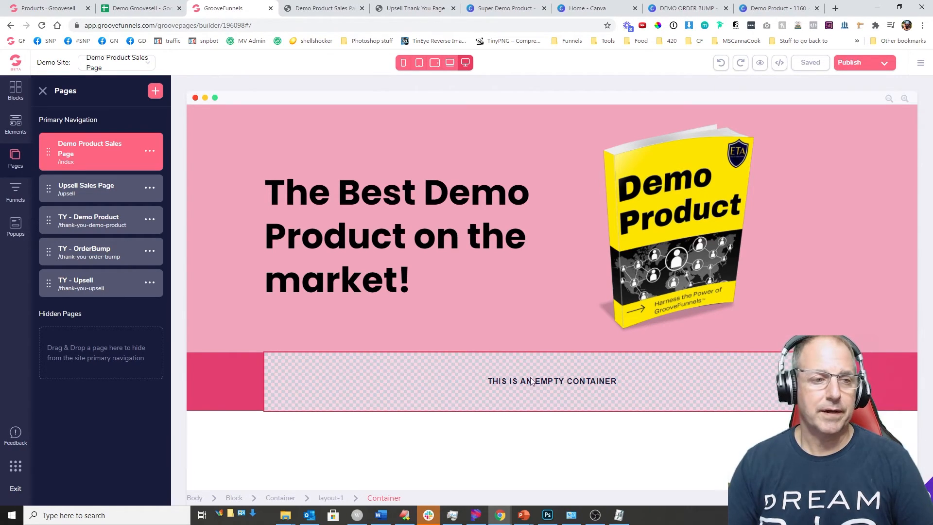
# Step: Drag a Groovesell-Checkout element from Ecommerce into the empty container below the hero
pyautogui.click(15, 124)
pyautogui.scroll(-2, 73, 207)
pyautogui.scroll(-10, 77, 225)
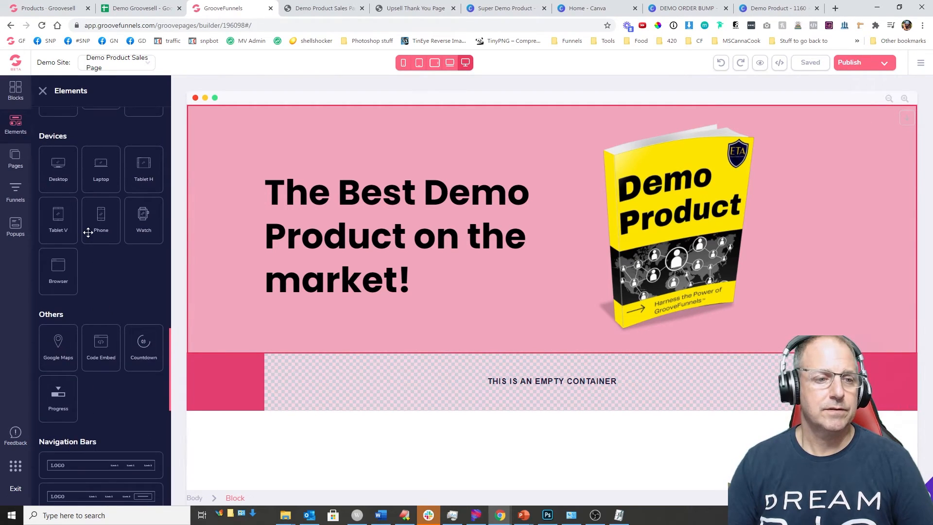
pyautogui.scroll(3, 87, 234)
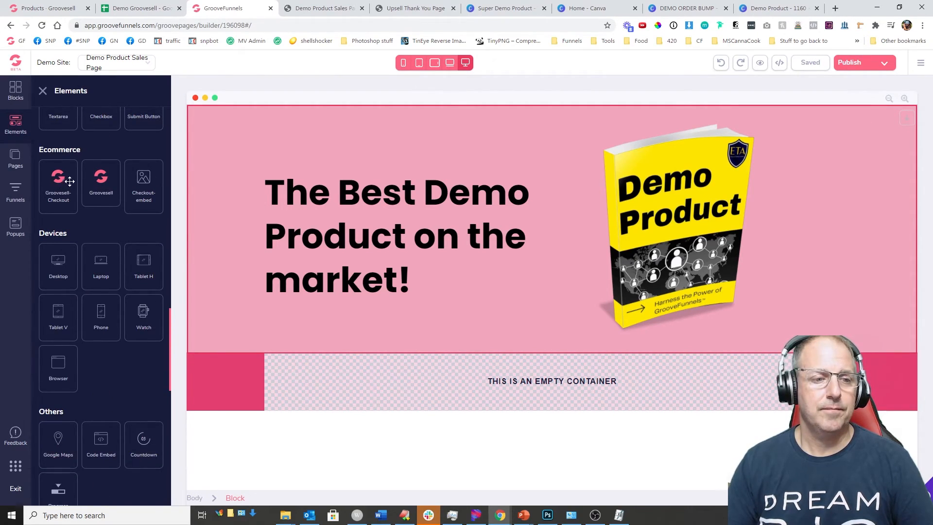
pyautogui.moveTo(58, 181); pyautogui.dragTo(486, 381)
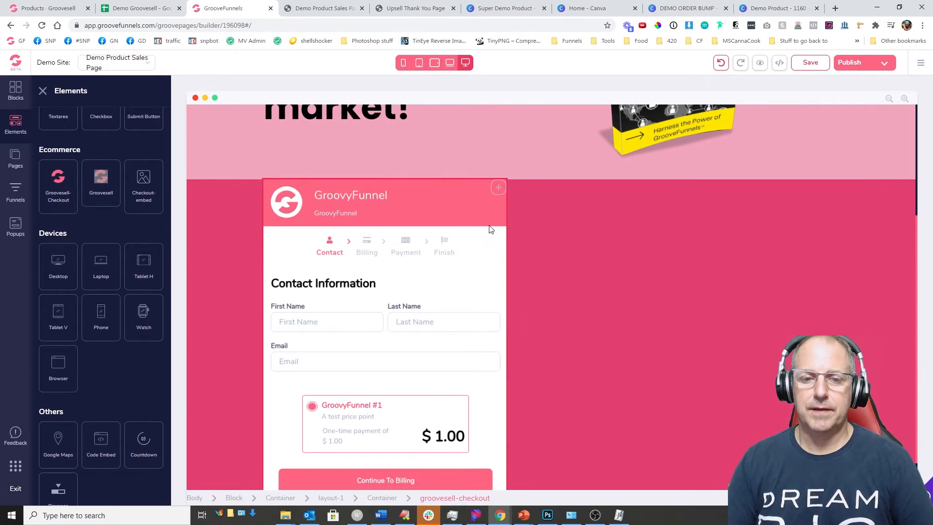
# Step: Select the new checkout form and bring up its Configure settings
pyautogui.click(791, 204)
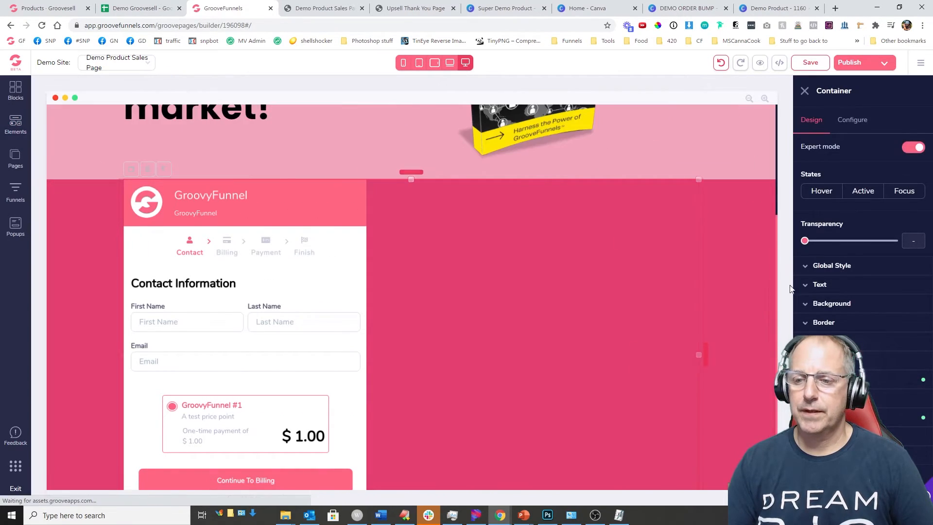
pyautogui.click(896, 379)
pyautogui.scroll(-2, 896, 377)
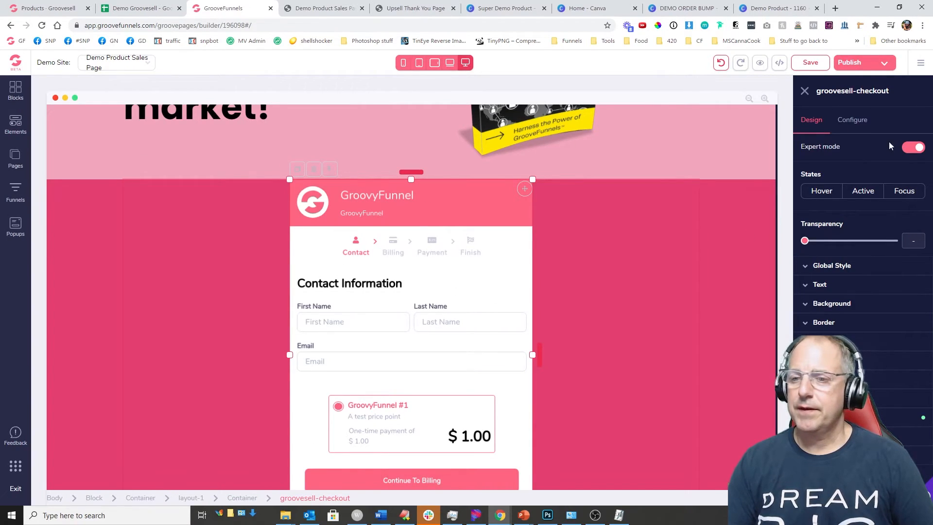
pyautogui.click(849, 124)
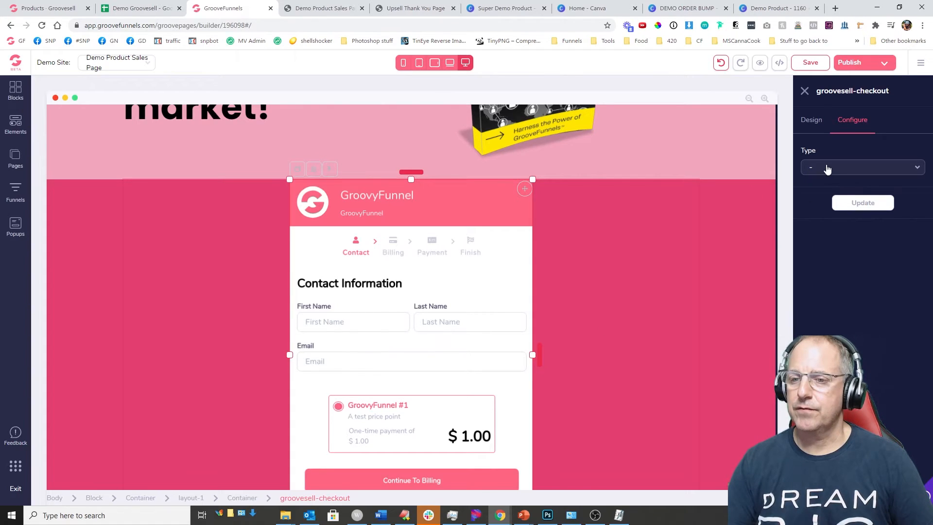
# Step: Set the checkout type to Checkout Page for Demo Product in Demo Product Funnel
pyautogui.click(827, 168)
pyautogui.click(840, 187)
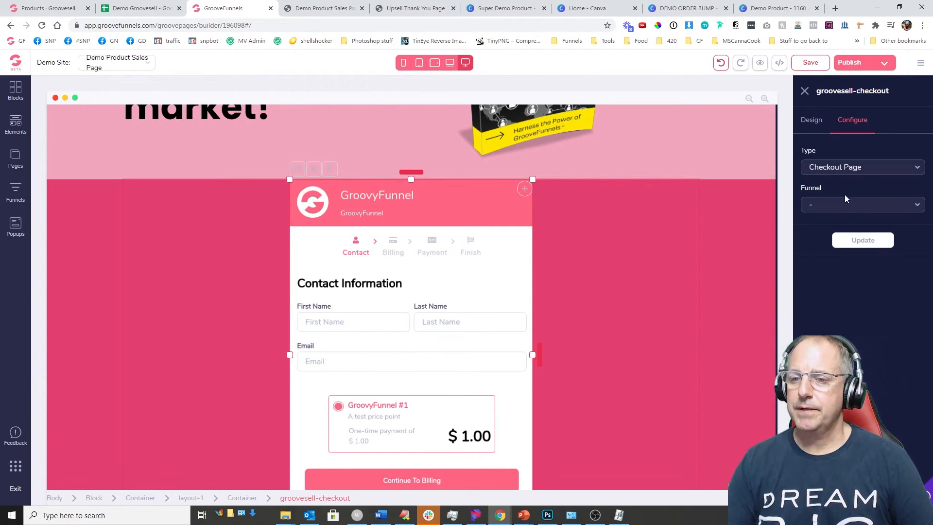
pyautogui.click(820, 206)
pyautogui.scroll(-2, 854, 301)
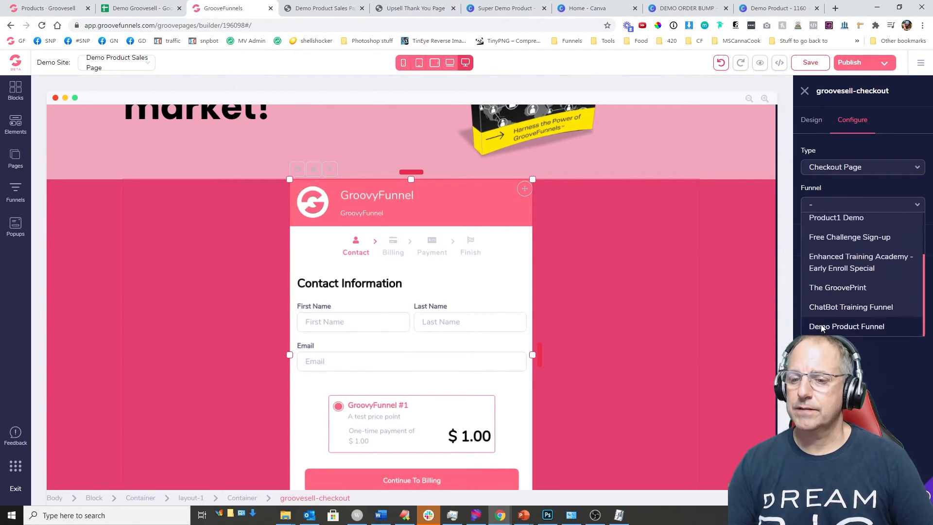
pyautogui.click(852, 328)
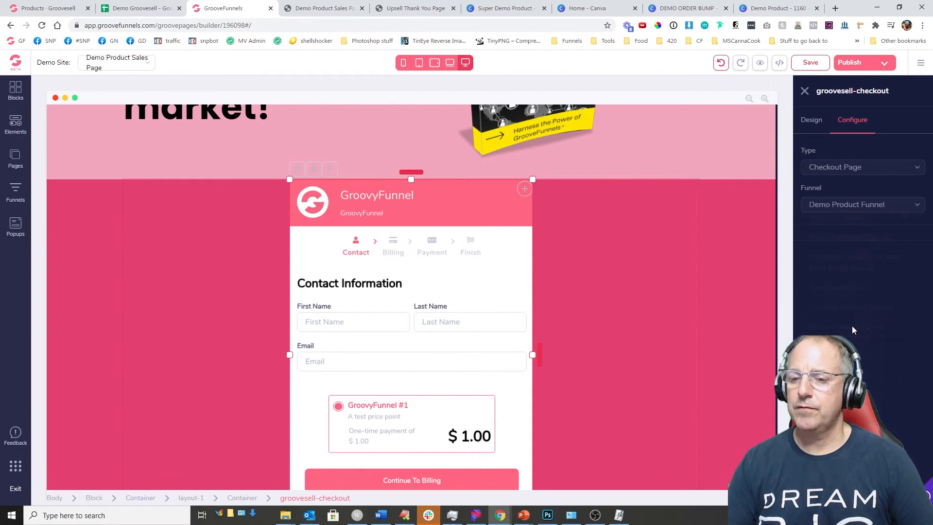
pyautogui.click(808, 248)
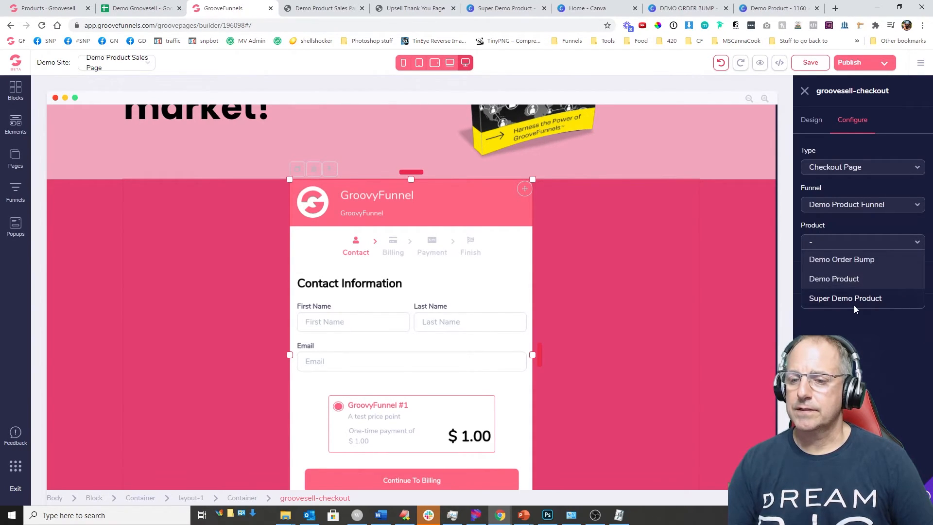
pyautogui.click(837, 280)
pyautogui.click(836, 279)
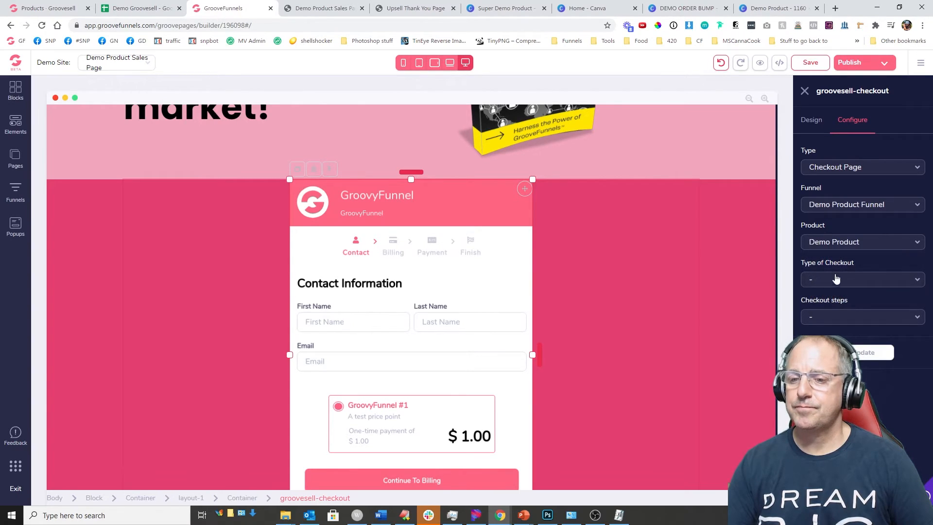
# Step: Make it a single price point, 1-step checkout and apply the update
pyautogui.click(817, 280)
pyautogui.click(835, 298)
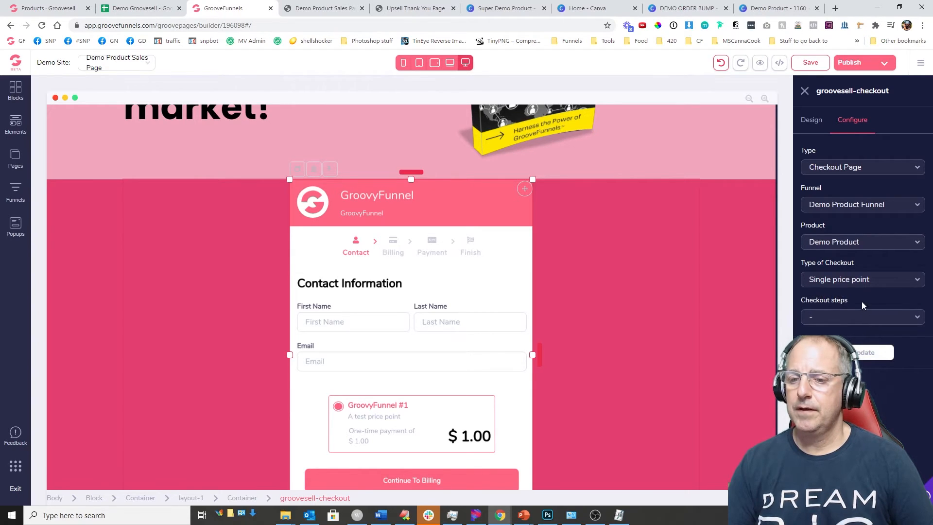
pyautogui.click(826, 280)
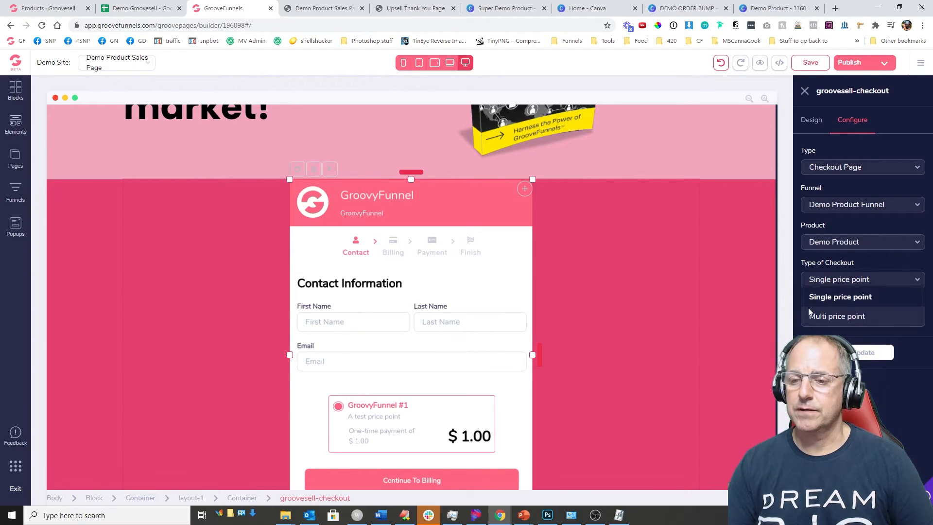
pyautogui.click(834, 297)
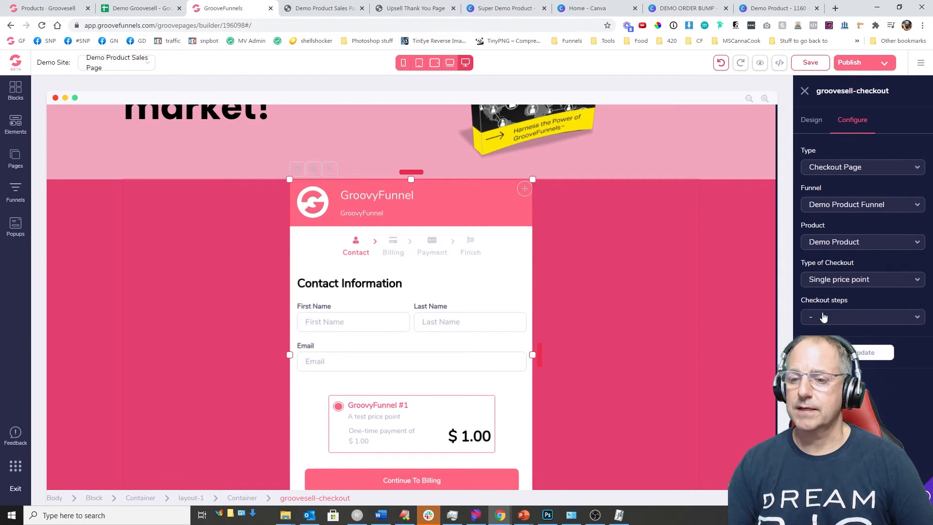
pyautogui.click(844, 317)
pyautogui.click(821, 333)
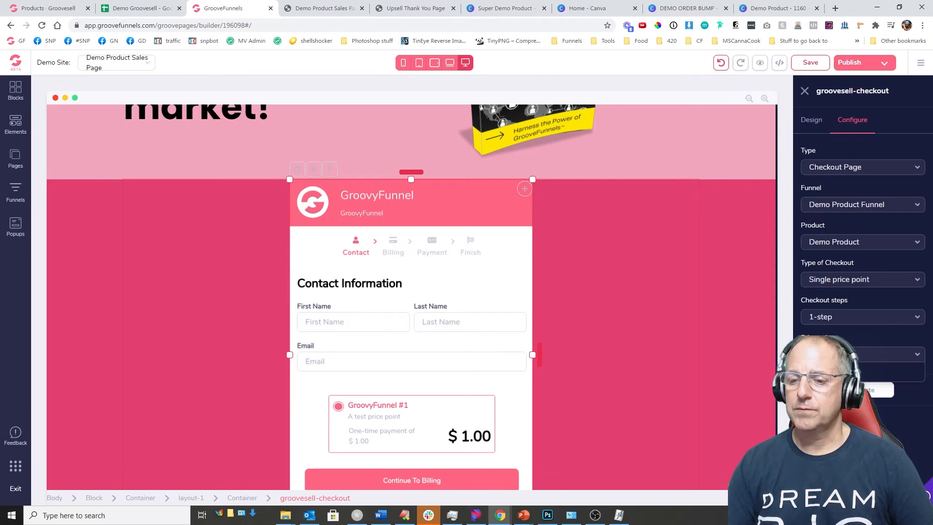
pyautogui.click(889, 393)
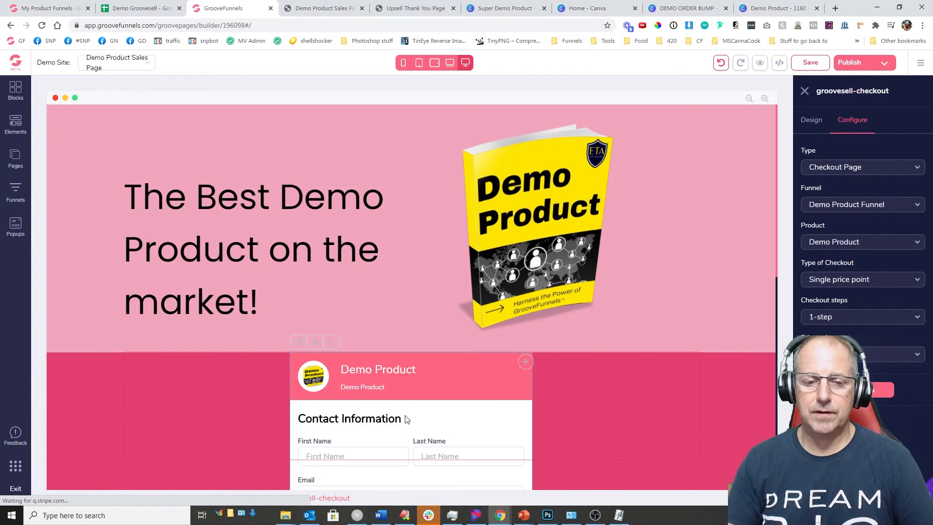
# Step: Review the $99.00 Demo Product checkout with its $37.00 order bump and save the sales page
pyautogui.scroll(-10, 541, 392)
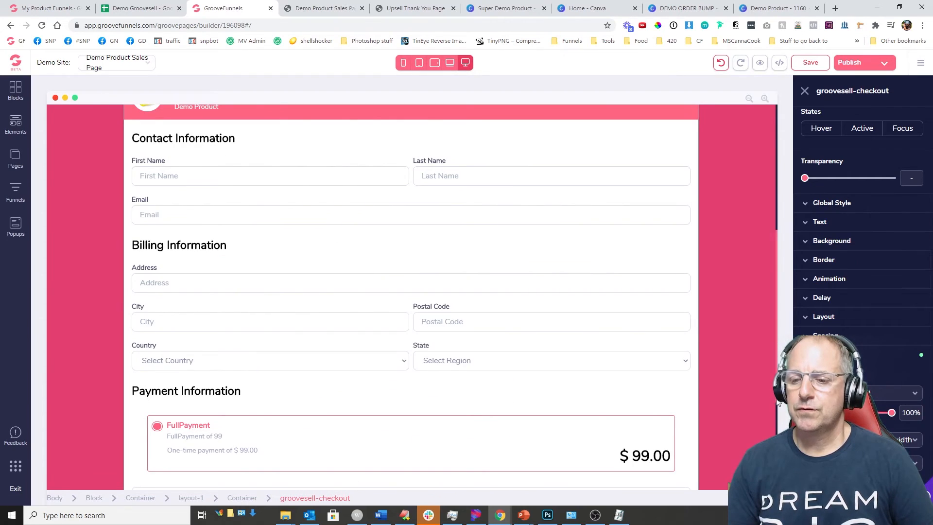
pyautogui.scroll(5, 656, 307)
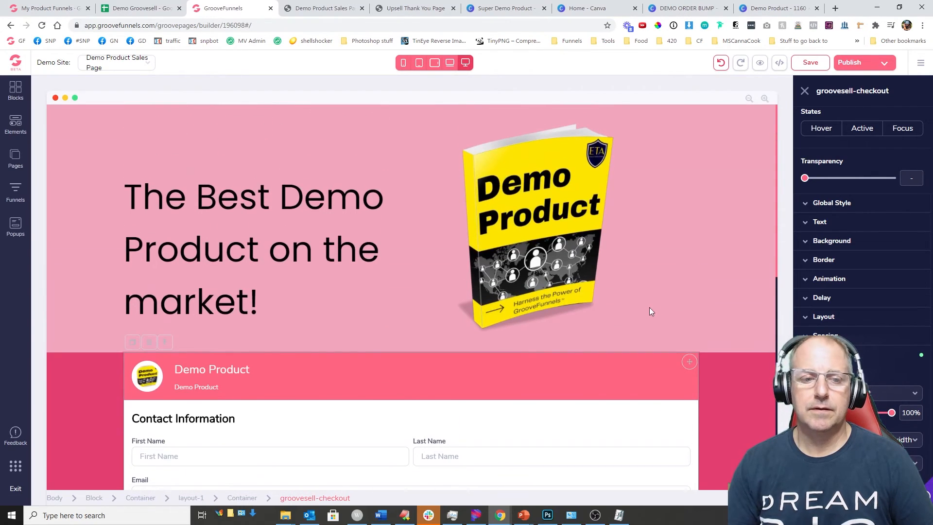
pyautogui.scroll(-10, 630, 334)
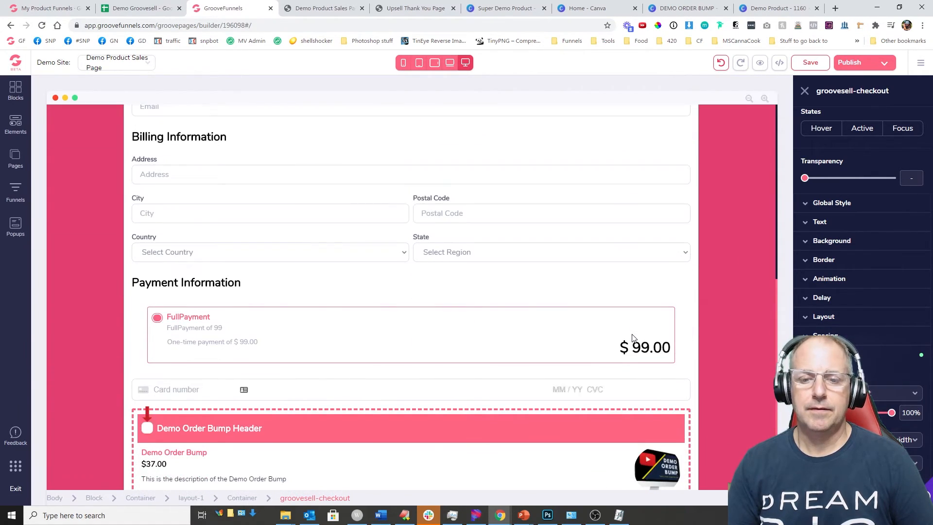
pyautogui.scroll(10, 462, 307)
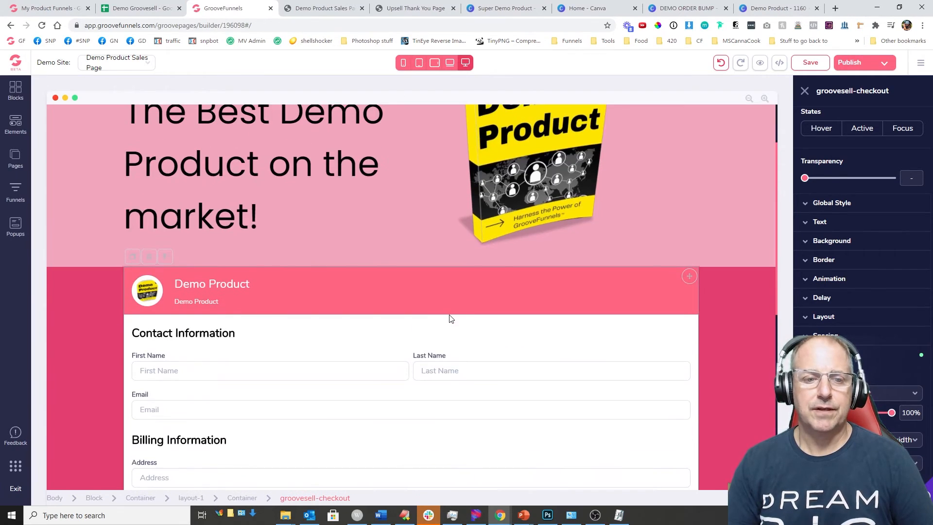
pyautogui.scroll(-1, 341, 287)
pyautogui.scroll(-5, 313, 292)
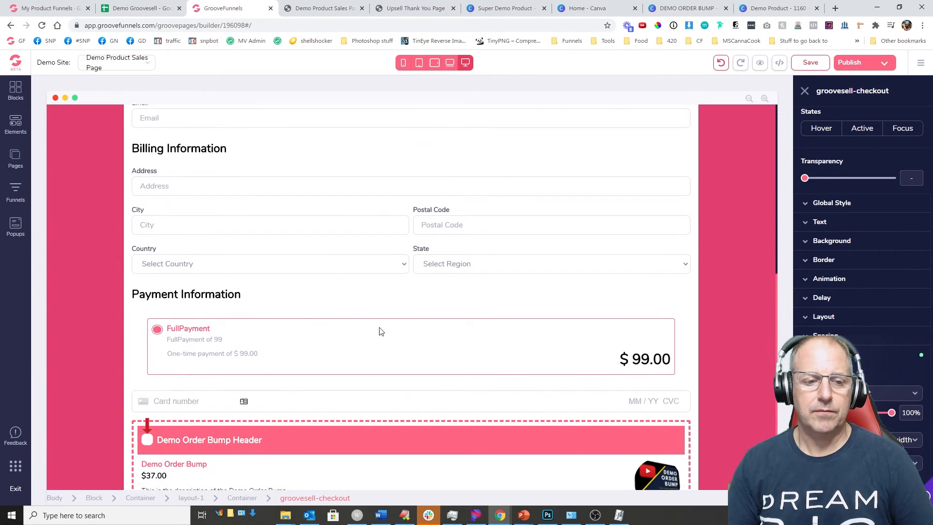
pyautogui.scroll(-2, 194, 325)
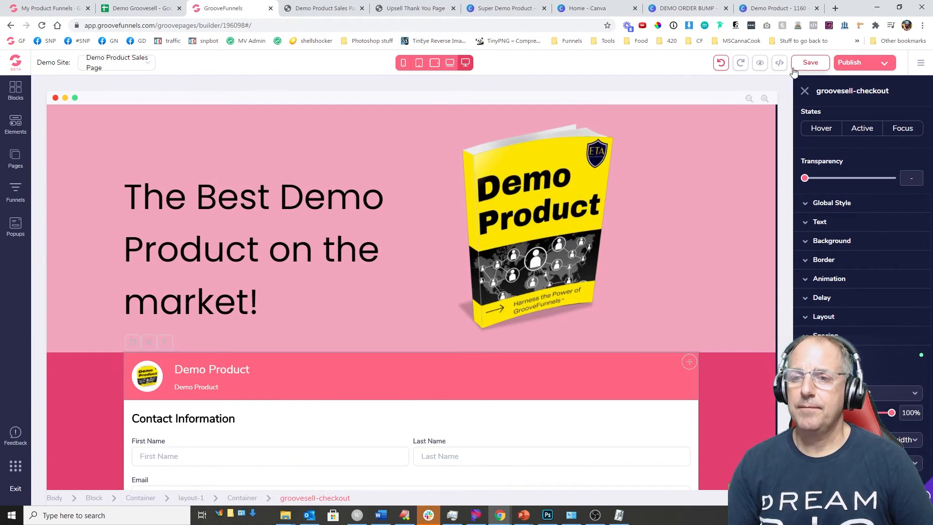
pyautogui.click(798, 63)
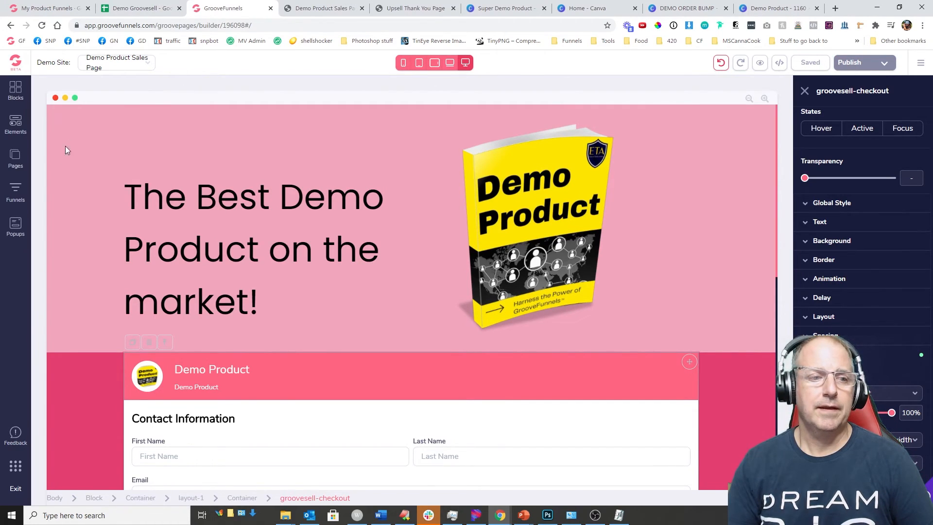
pyautogui.click(15, 158)
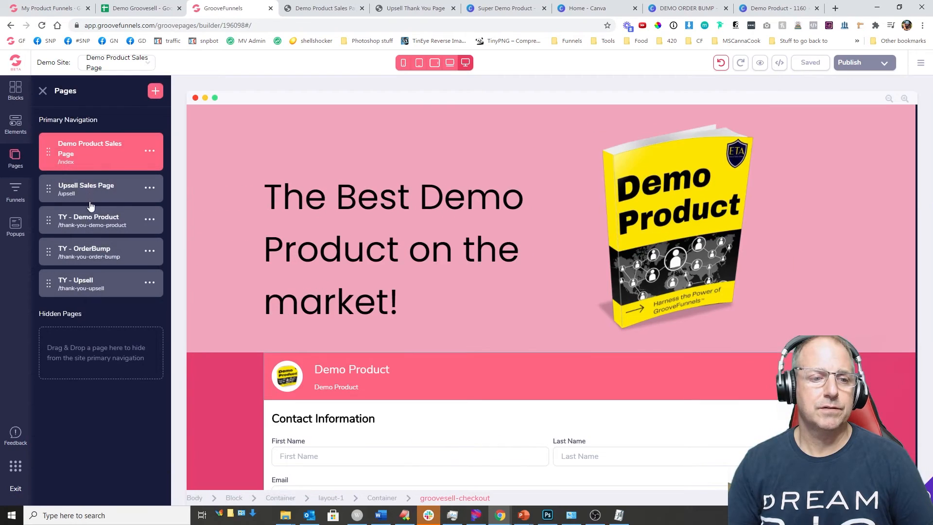
# Step: Link the Upsell Sales Page's 'Yes - Add this to my Order!' button to the pasted checkout URL and save
pyautogui.click(100, 189)
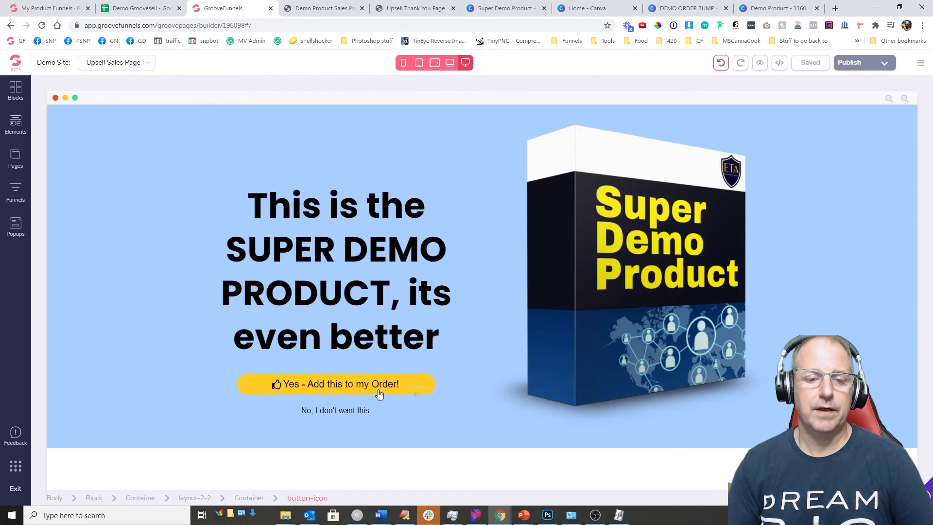
pyautogui.click(358, 390)
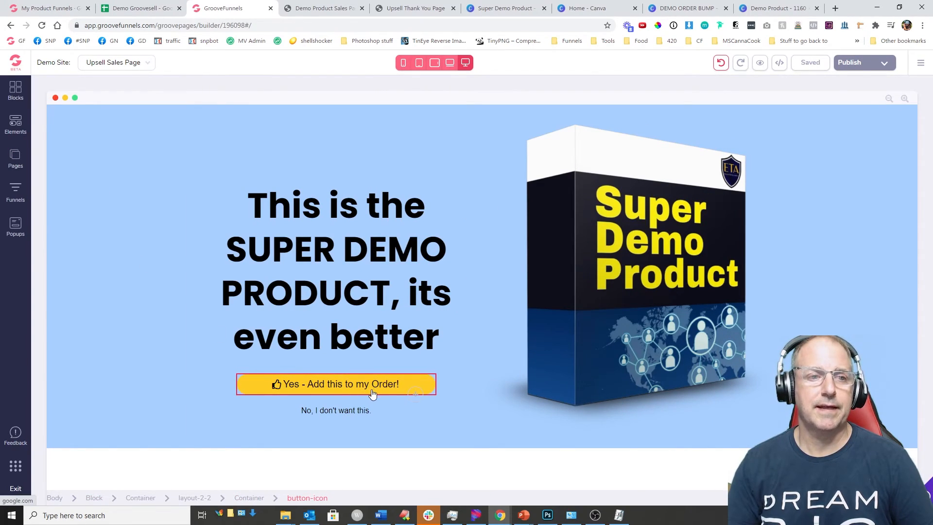
pyautogui.click(419, 384)
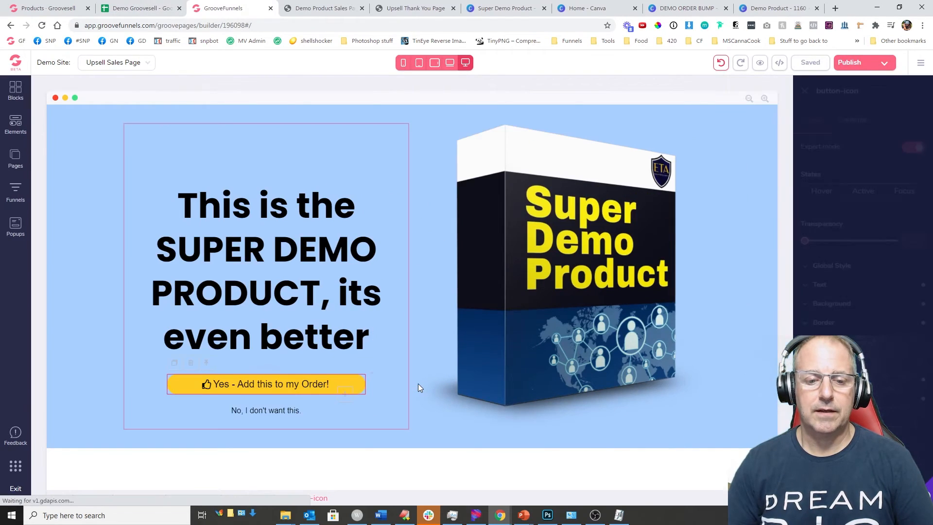
pyautogui.click(851, 120)
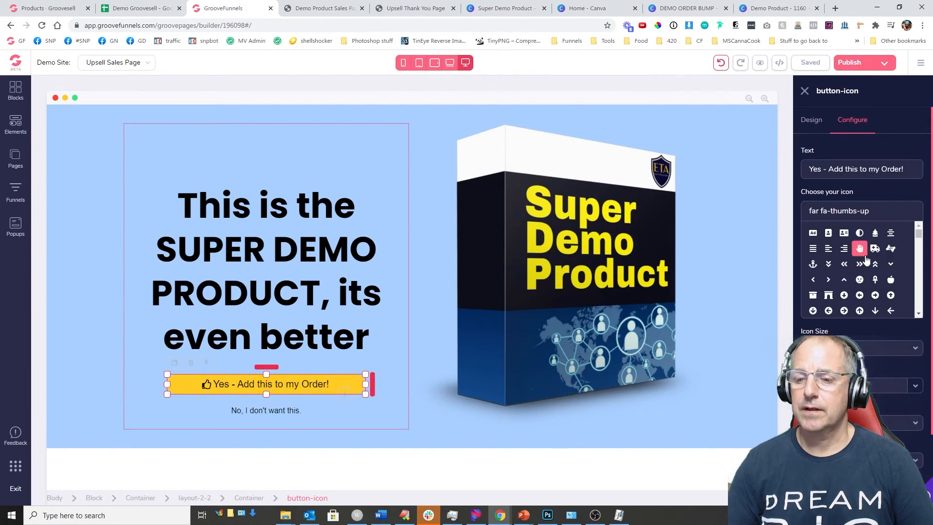
pyautogui.scroll(-3, 860, 194)
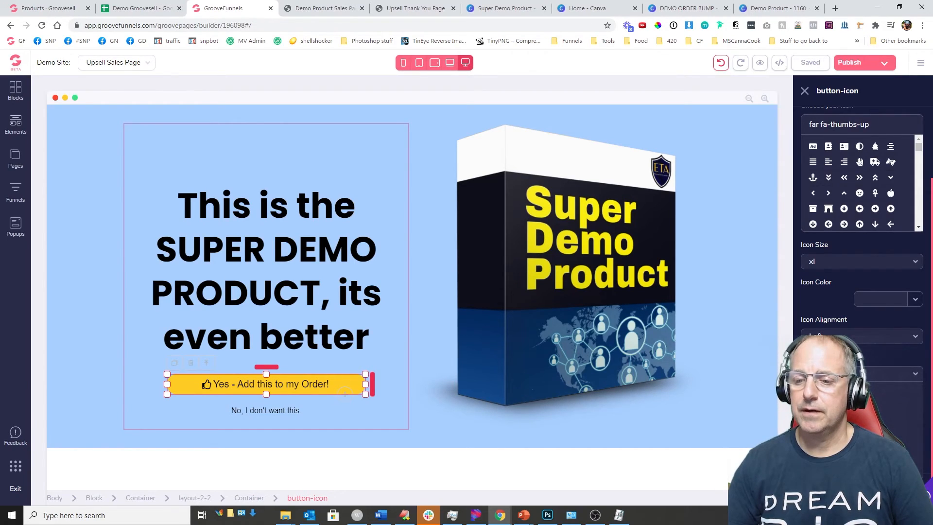
pyautogui.click(908, 417)
pyautogui.hotkey('ctrl', 'v')
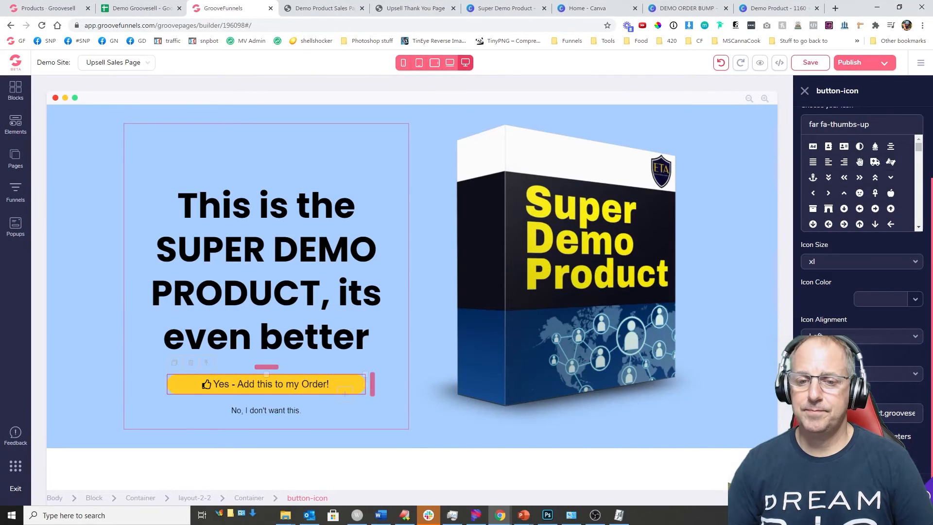
pyautogui.click(798, 68)
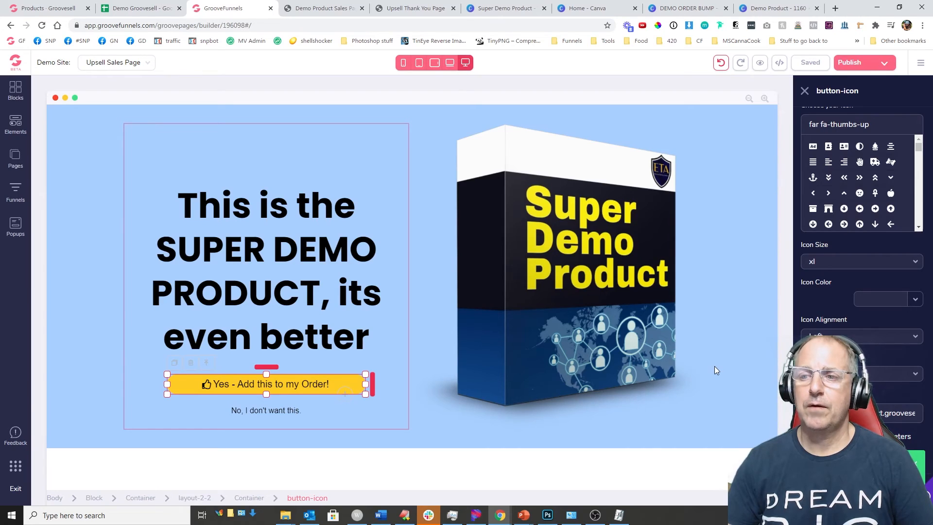
pyautogui.click(15, 160)
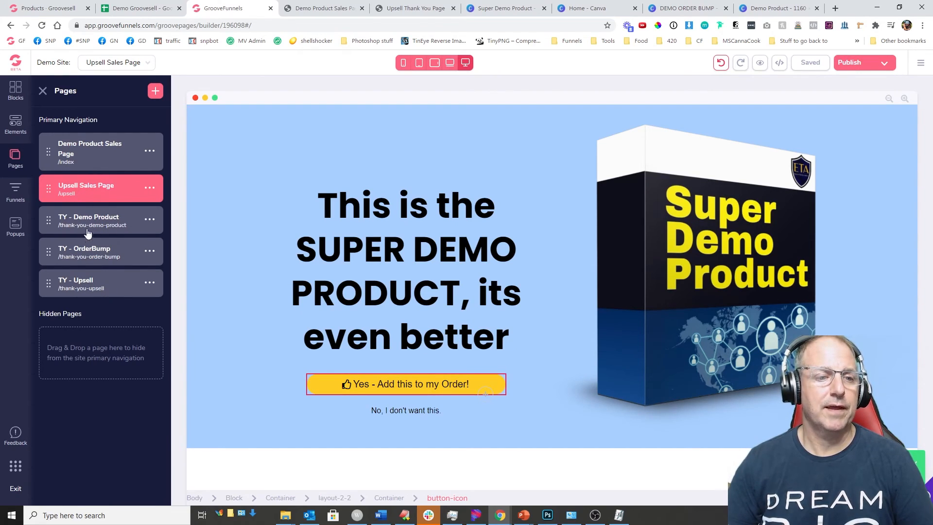
# Step: Reload the live Demo Product sales page and scroll through its contact and billing checkout fields
pyautogui.click(321, 8)
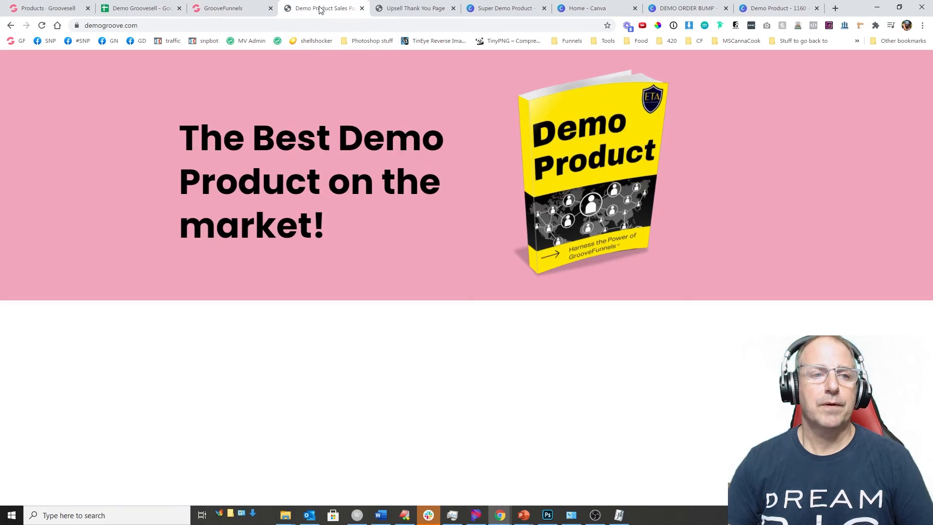
pyautogui.click(166, 25)
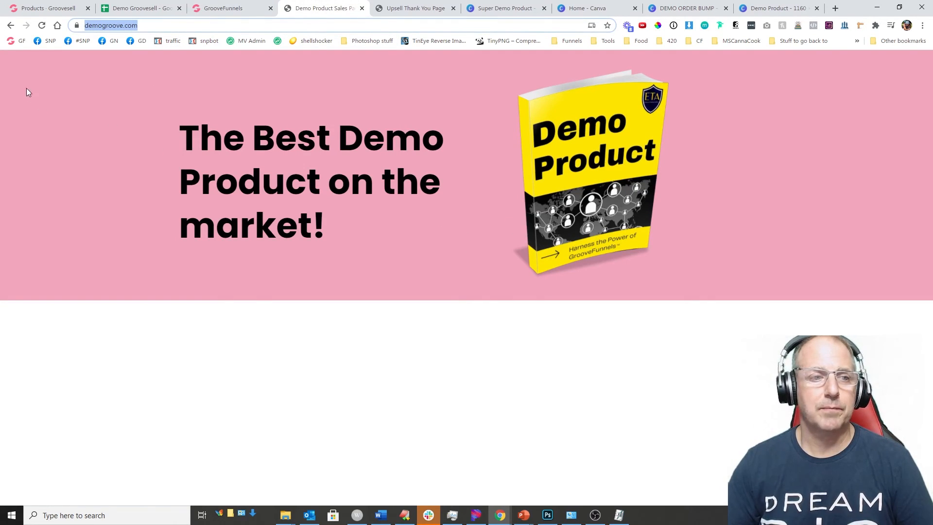
pyautogui.click(42, 26)
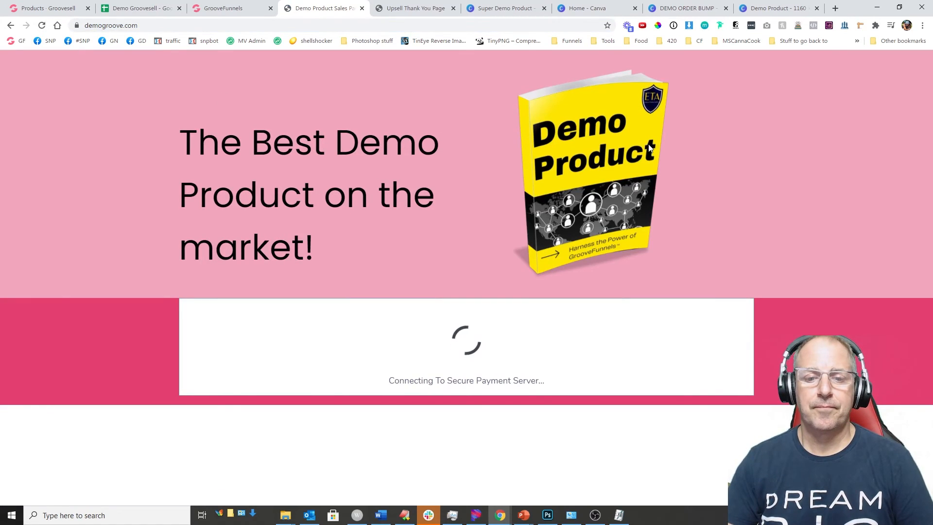
pyautogui.scroll(-4, 433, 258)
pyautogui.scroll(-4, 375, 324)
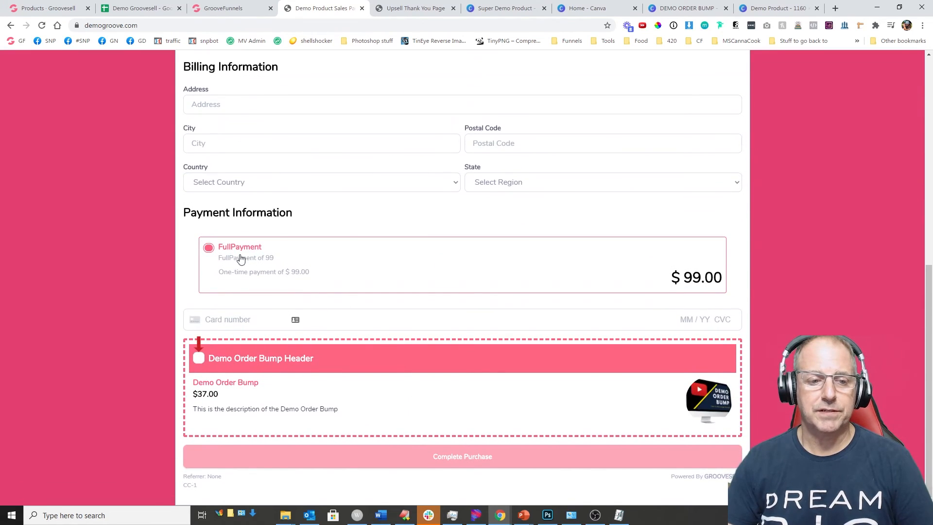
pyautogui.scroll(6, 446, 295)
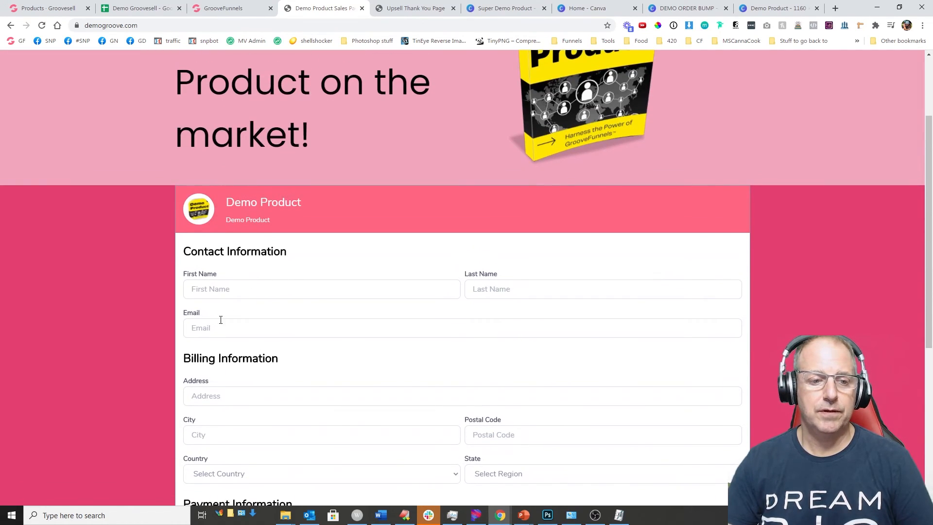
pyautogui.click(208, 286)
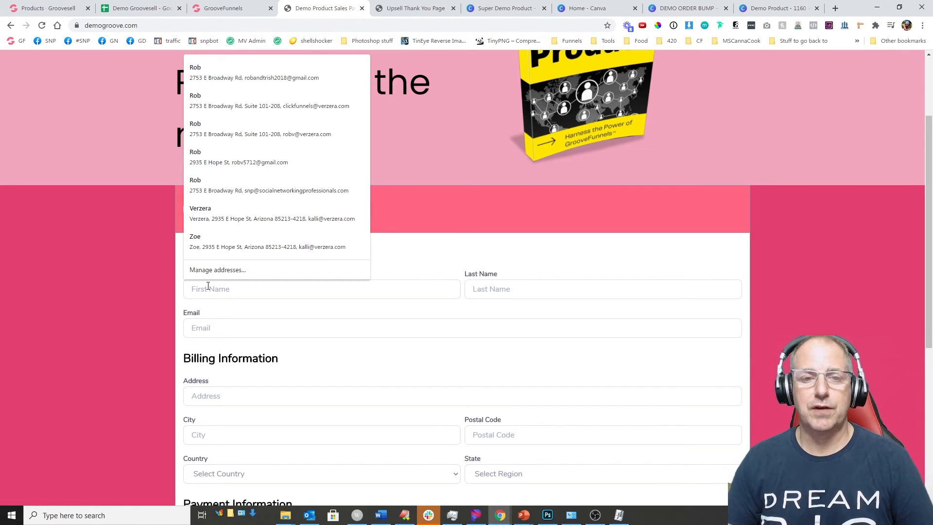
pyautogui.click(95, 286)
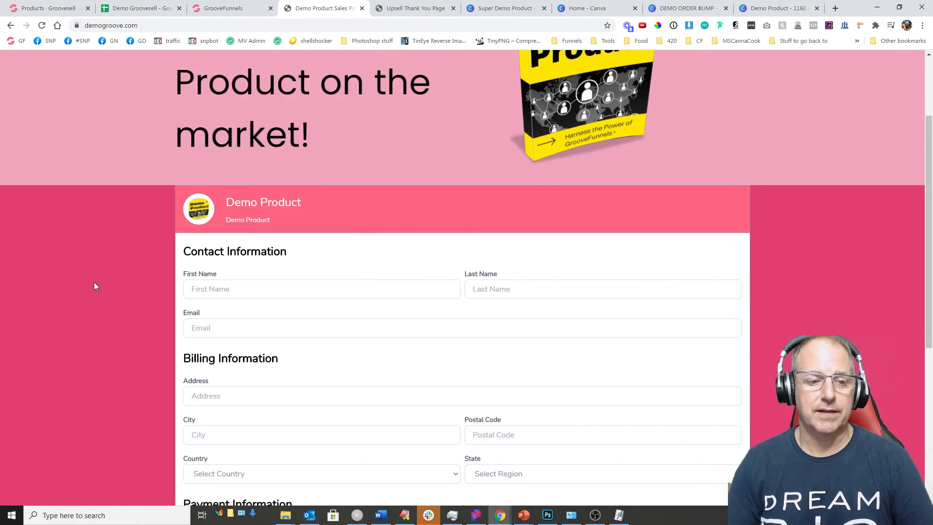
# Step: Autofill the checkout's contact and billing details from a saved Chrome entry
pyautogui.click(228, 287)
pyautogui.click(243, 61)
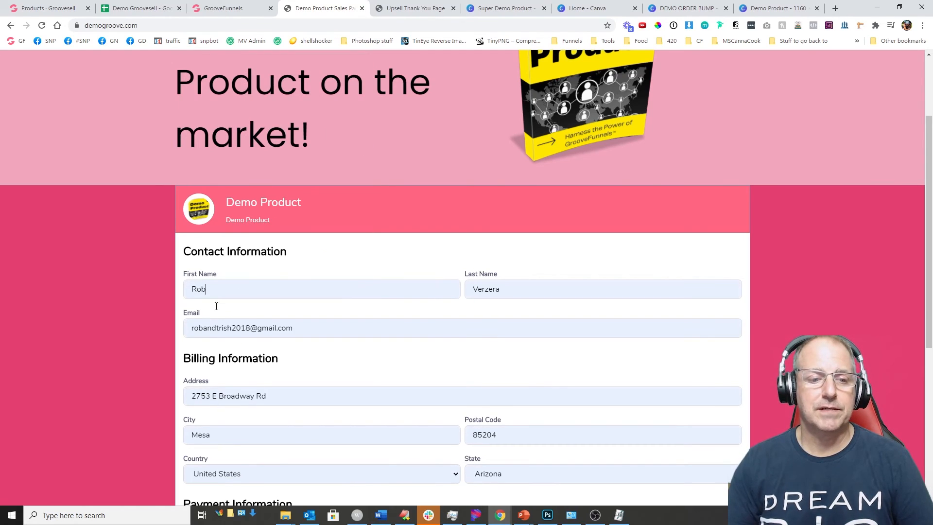
pyautogui.scroll(-6, 382, 253)
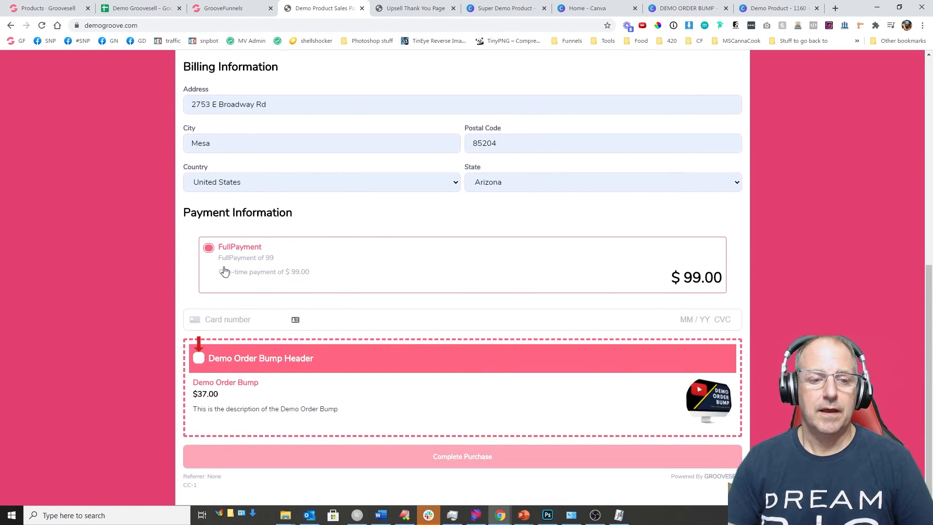
pyautogui.click(228, 323)
pyautogui.write('4242 4242 4242 ')
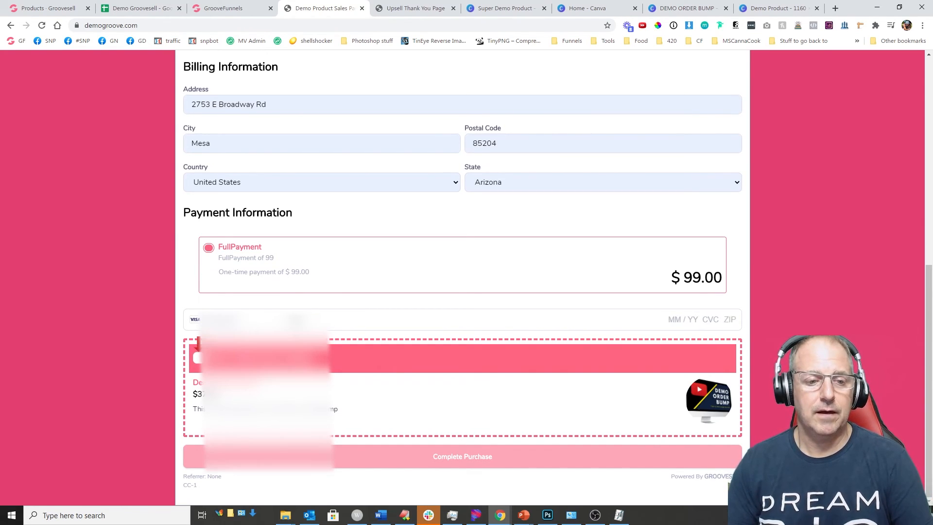
pyautogui.write('4242 04 / 24 242 42424')
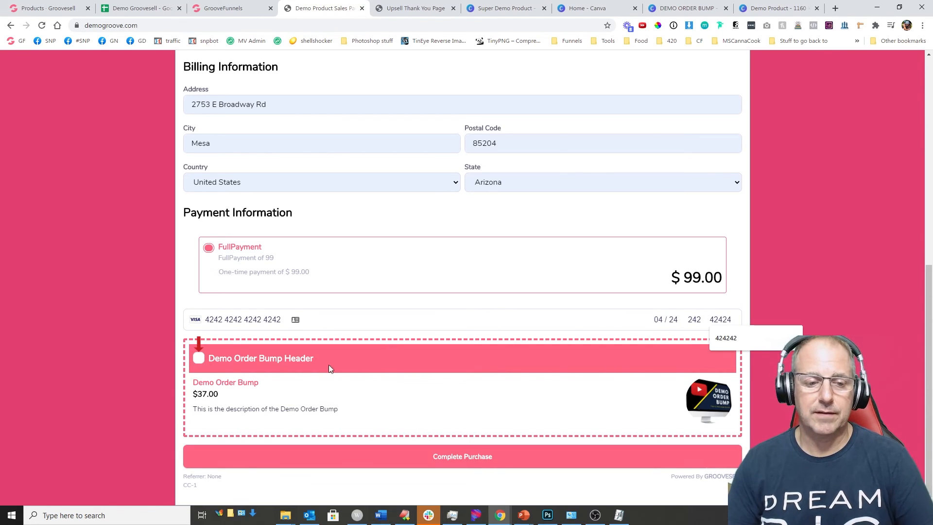
pyautogui.click(199, 358)
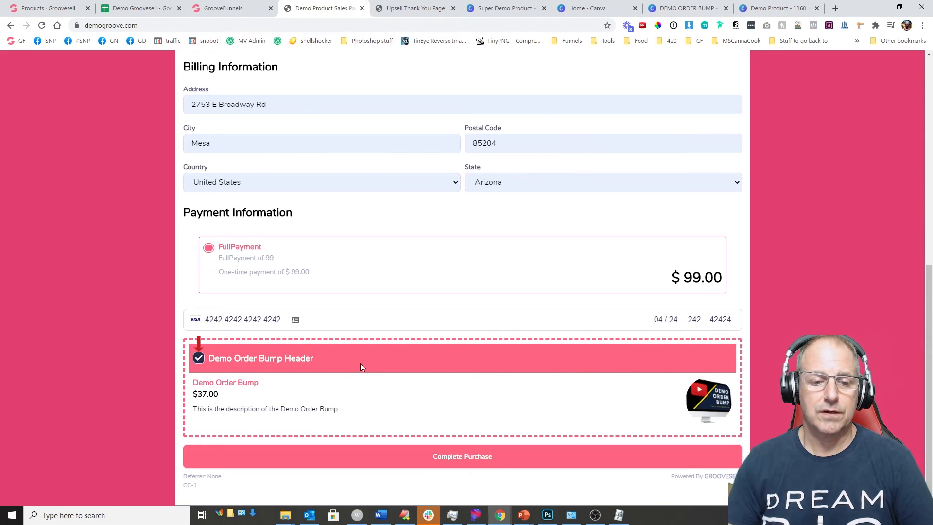
pyautogui.click(462, 457)
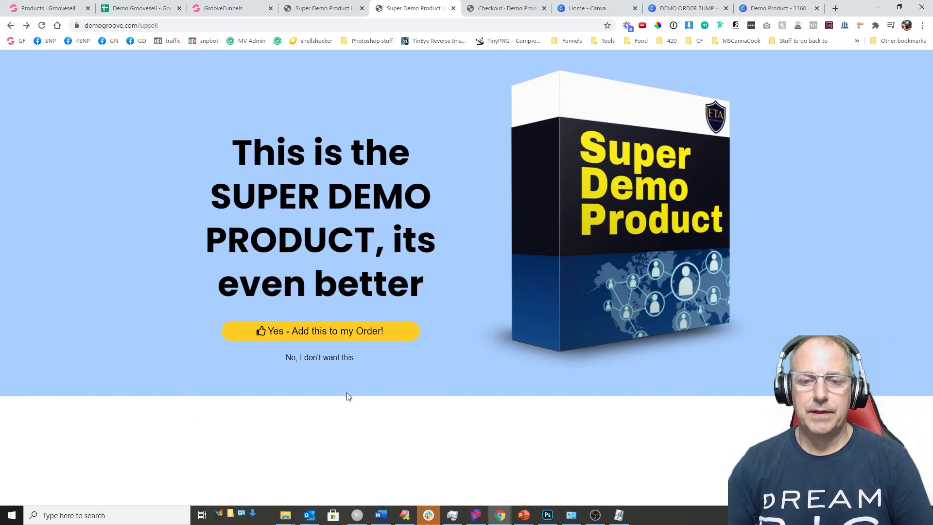
# Step: Accept the Super Demo Product upsell, then return to the Demo Groovesell spreadsheet
pyautogui.click(392, 334)
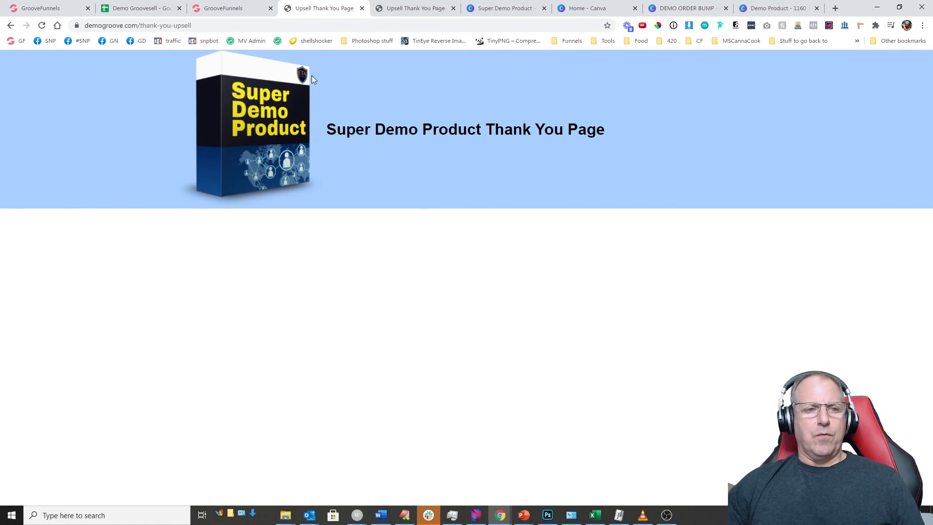
pyautogui.click(138, 9)
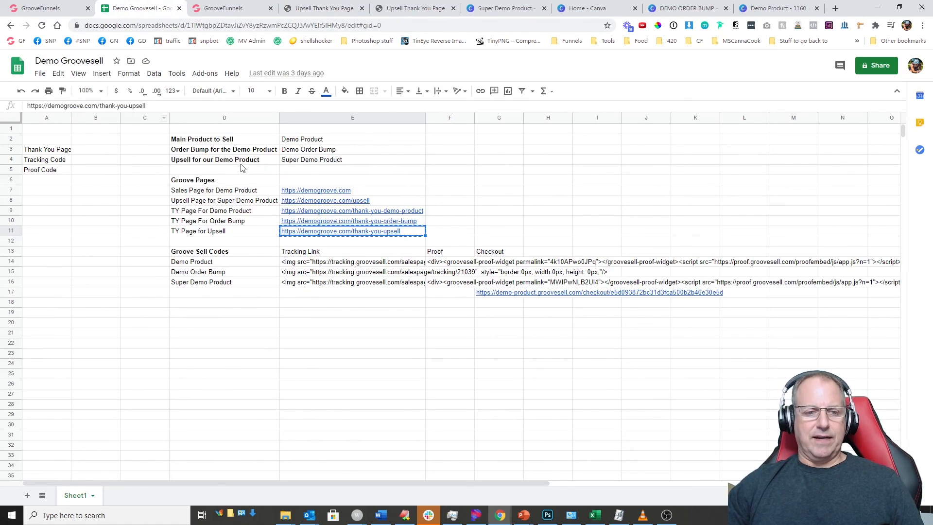